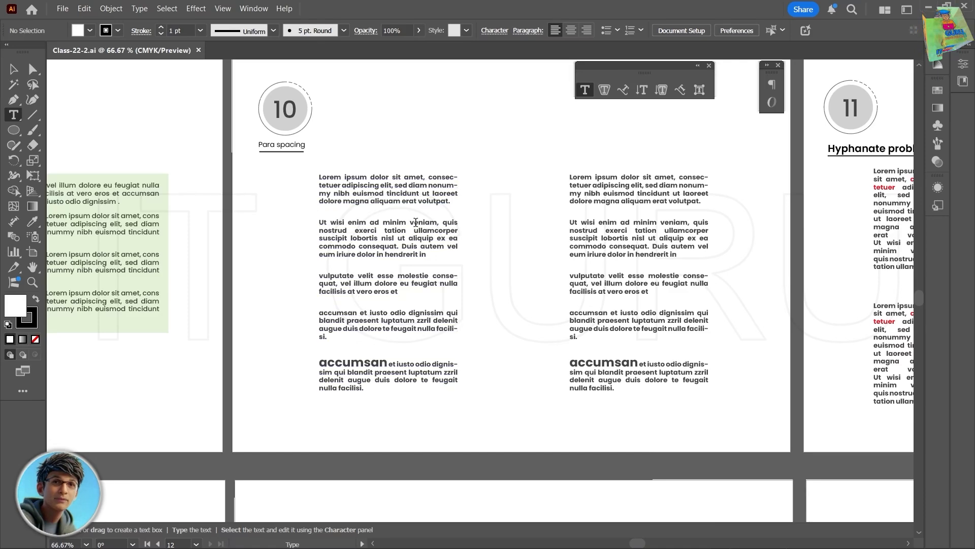
- Review the sample layouts on artboards 10 to 14, from paragraph spacing and hyphenation to multi-column and customized column text
key("space")
left_click_drag(840, 232, 355, 222)
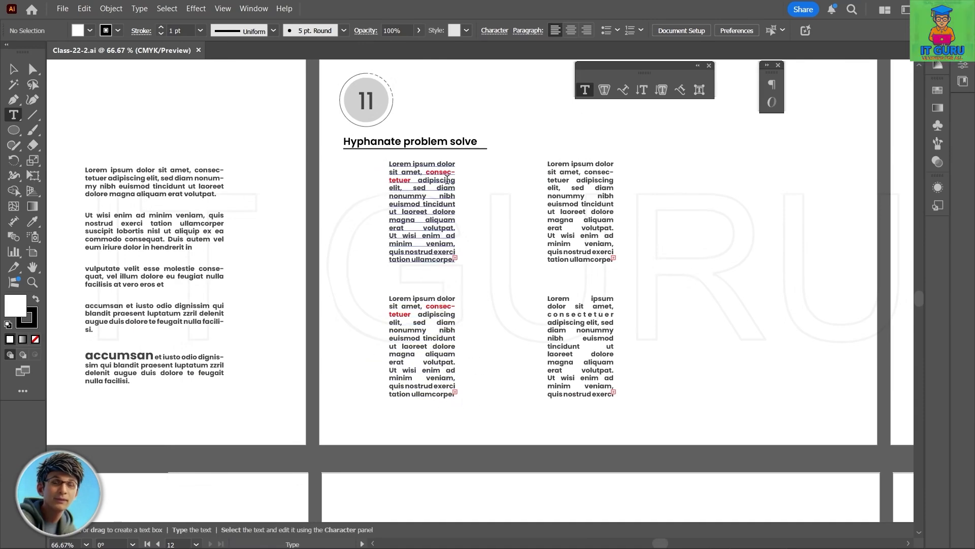
key("space")
left_click_drag(826, 214, 215, 265)
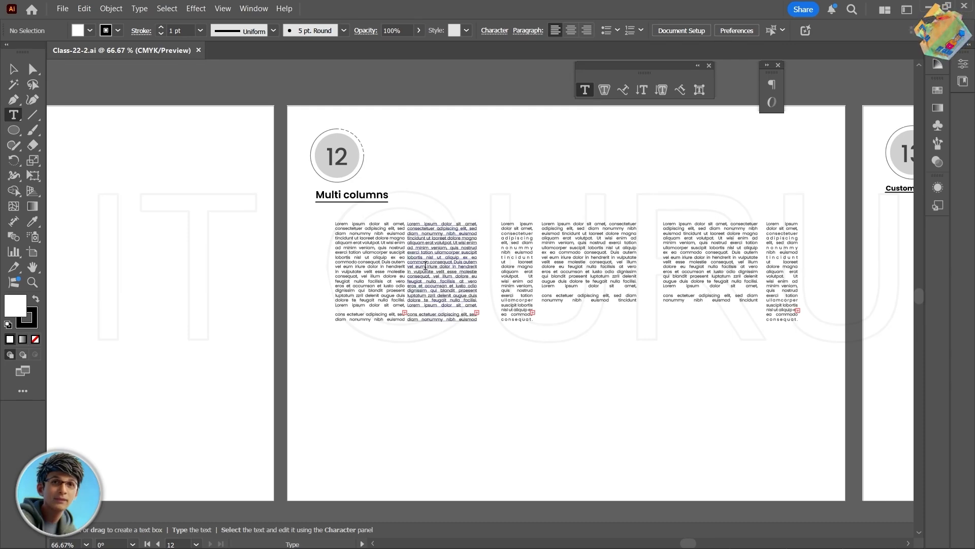
key("space")
left_click_drag(886, 261, 282, 254)
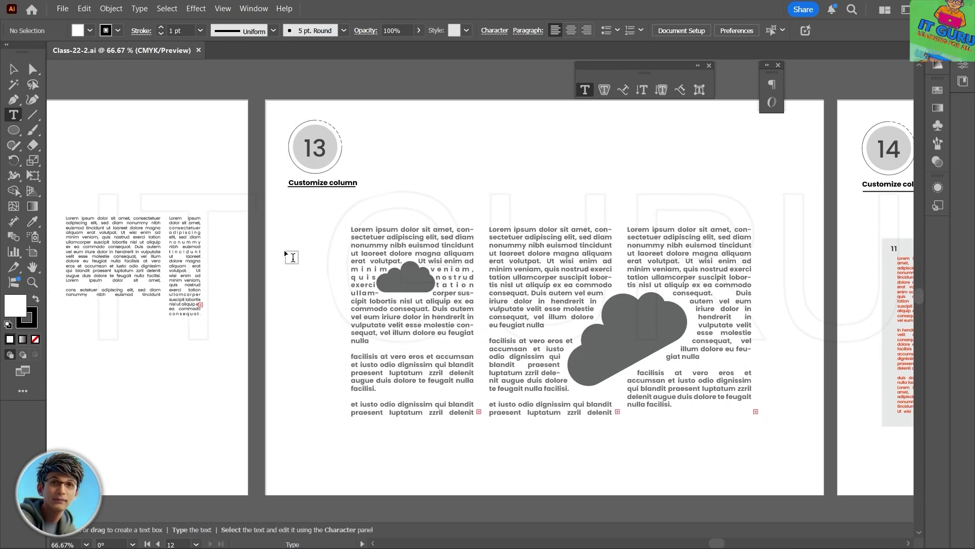
scroll(860, 266, "down", 1)
key("space")
left_click_drag(860, 266, 300, 237)
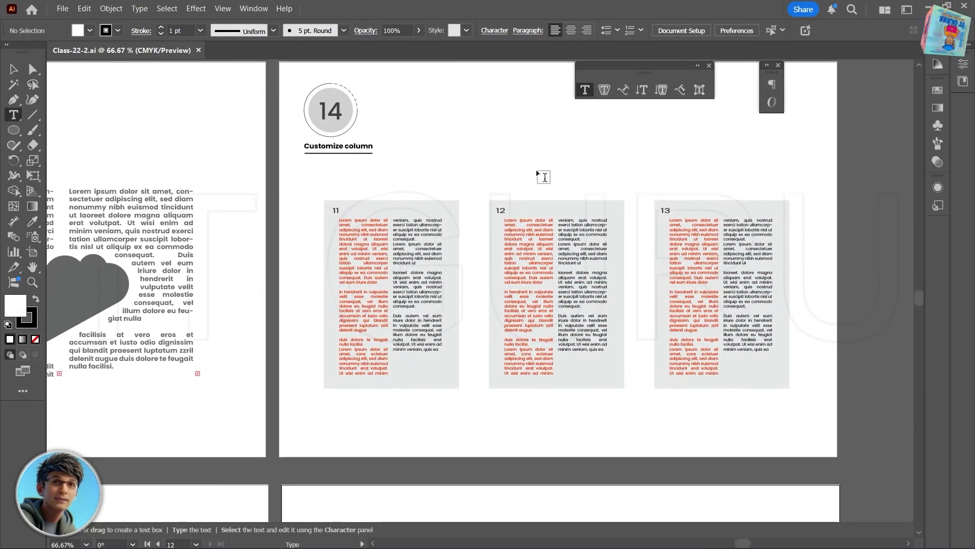
key("alt")
key("alt")
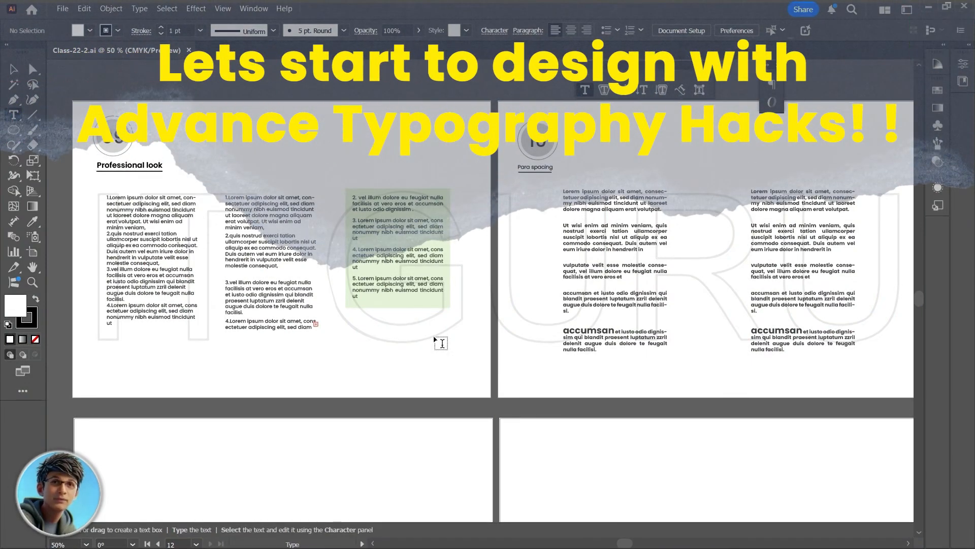
scroll(435, 340, "down", 2)
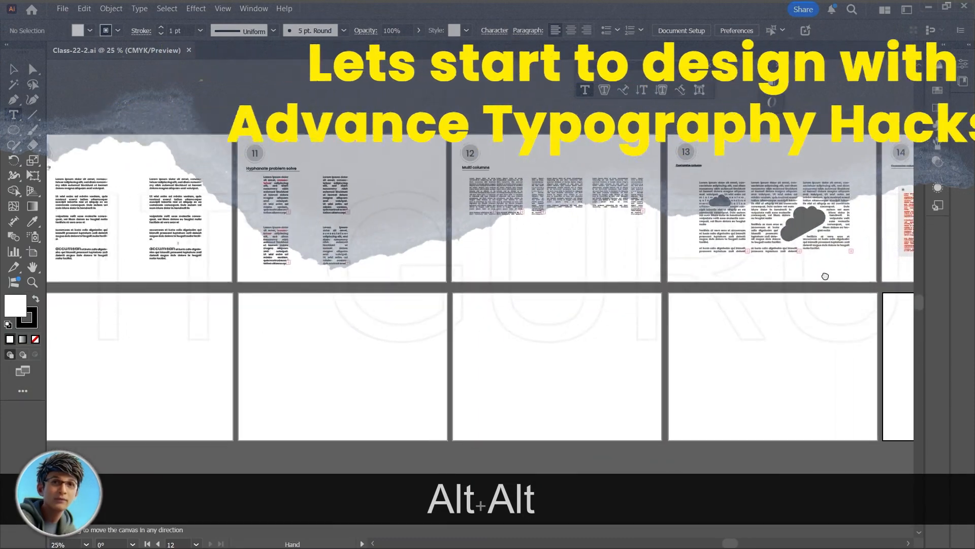
scroll(496, 295, "down", 2)
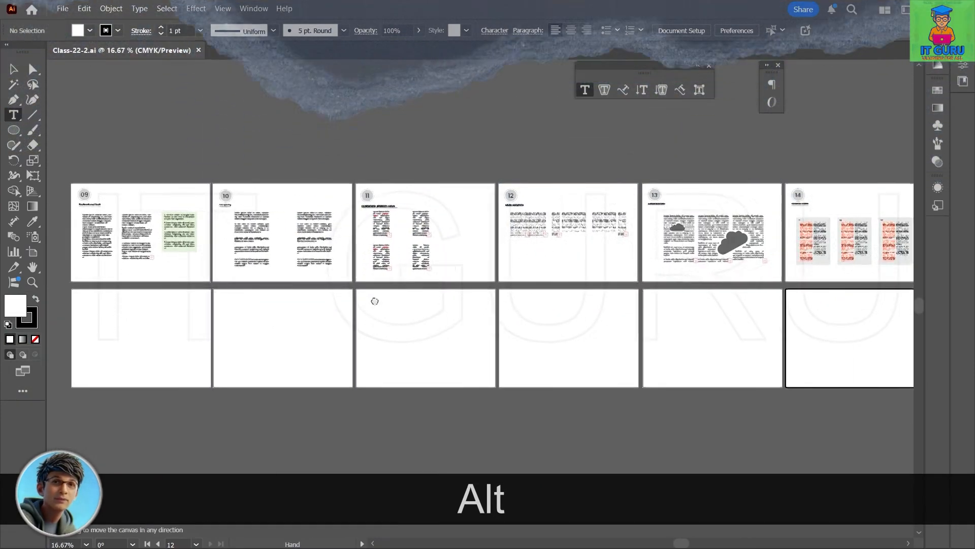
scroll(421, 265, "up", 3)
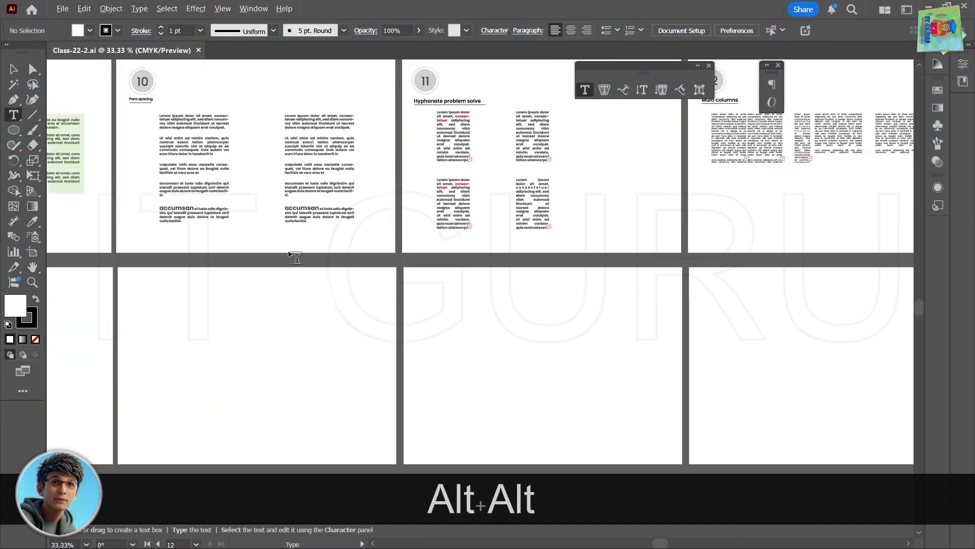
- Examine the numbered paragraphs in the three text blocks on the "Professional look" artboard 09
left_click_drag(268, 246, 733, 322)
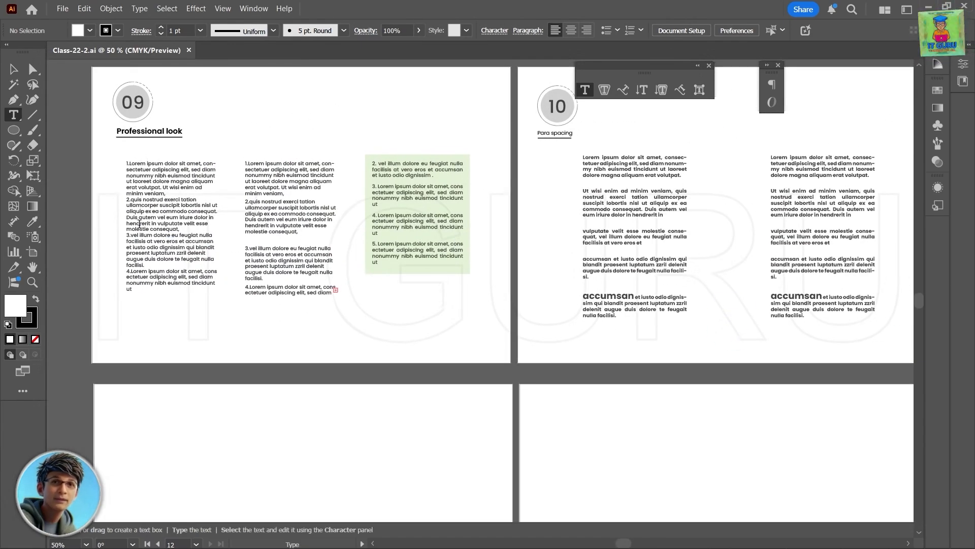
key("v")
left_click(158, 203)
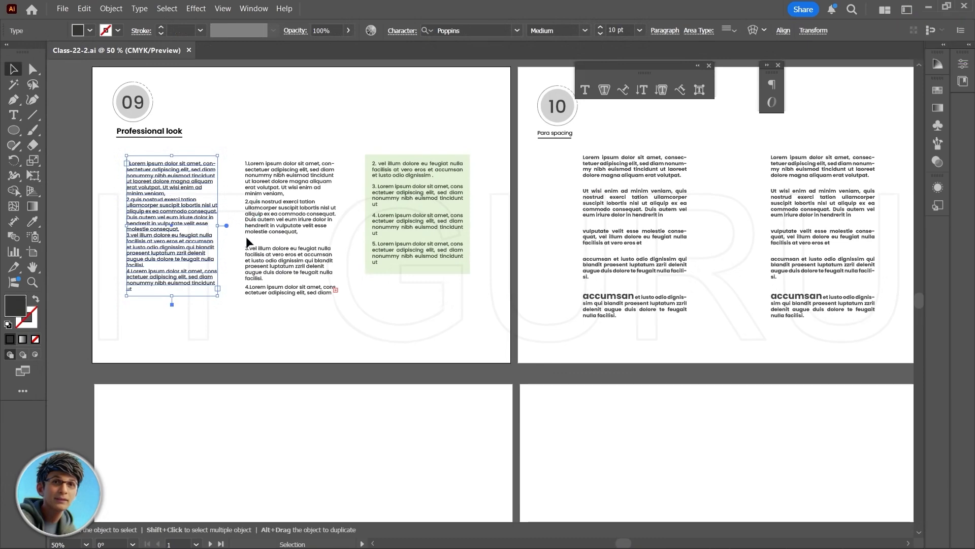
left_click(158, 321)
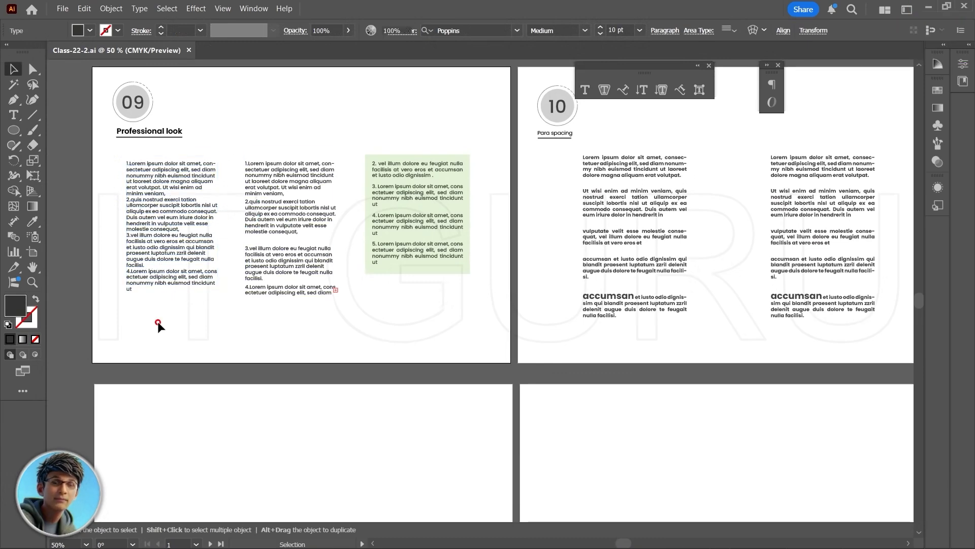
scroll(151, 187, "up", 3)
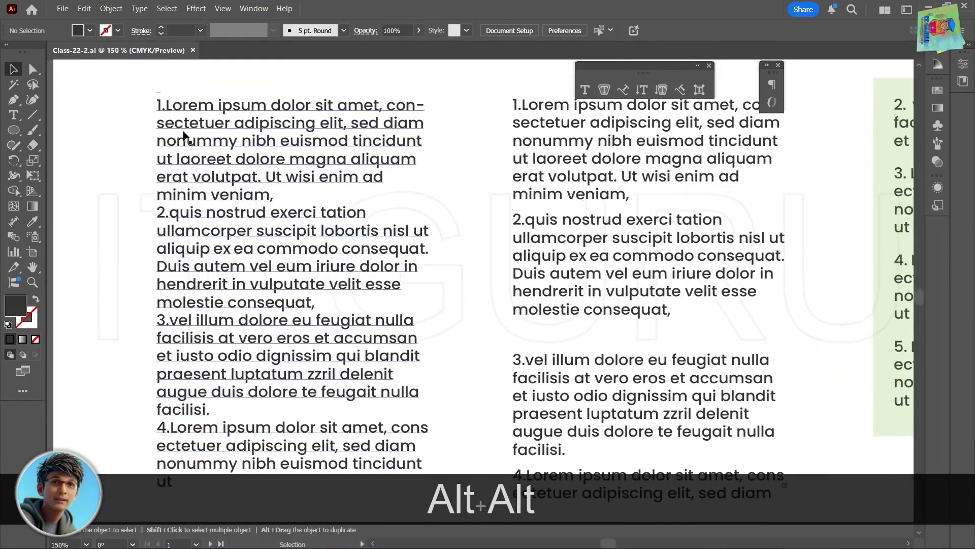
left_click(580, 235)
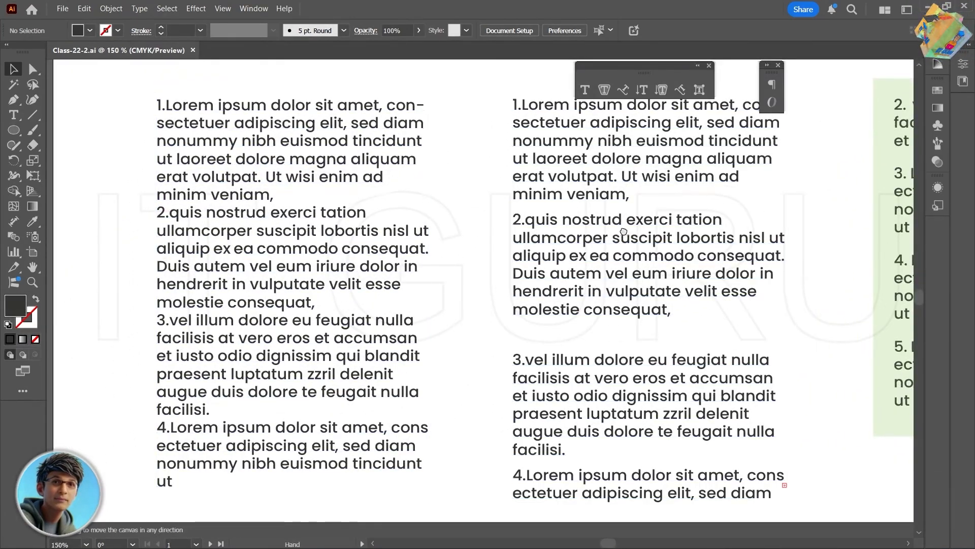
scroll(267, 227, "right", 5)
scroll(612, 235, "right", 4)
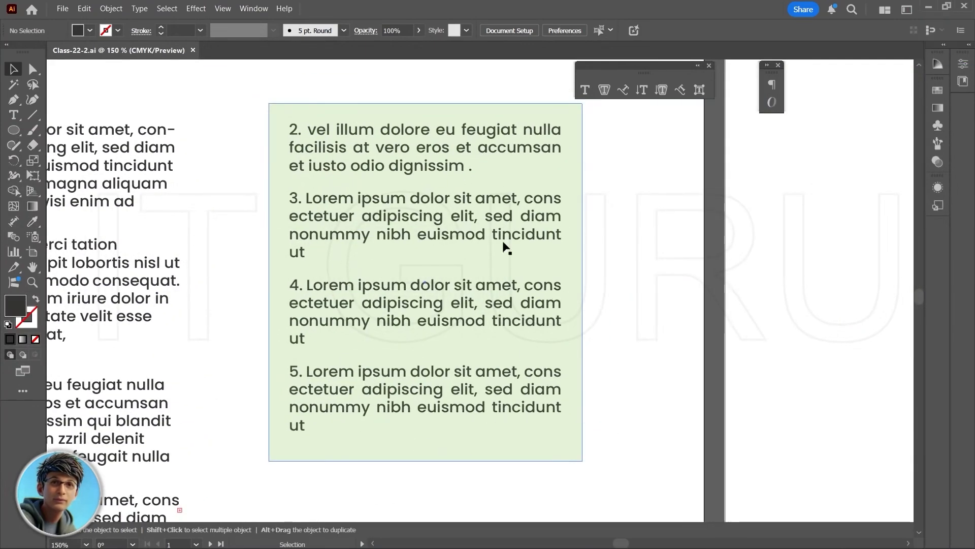
scroll(204, 318, "down", 4)
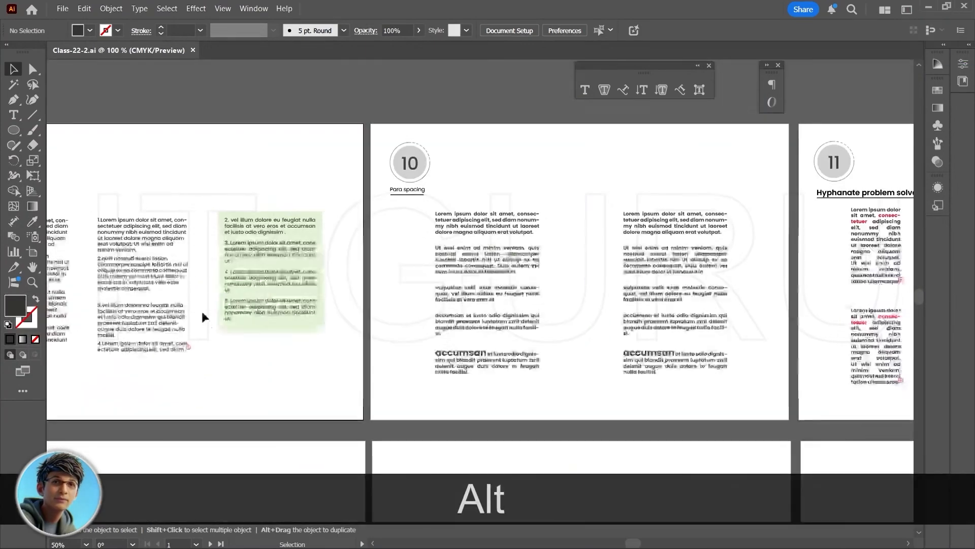
left_click_drag(273, 305, 389, 262)
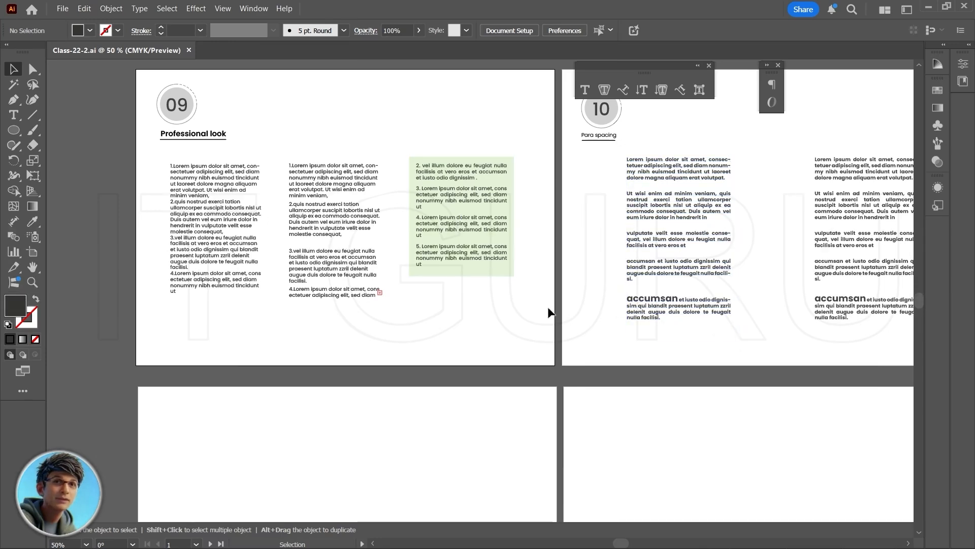
- Create an area text frame filled with placeholder text on the blank artboard below artboard 09
scroll(462, 298, "down", 3)
key("t")
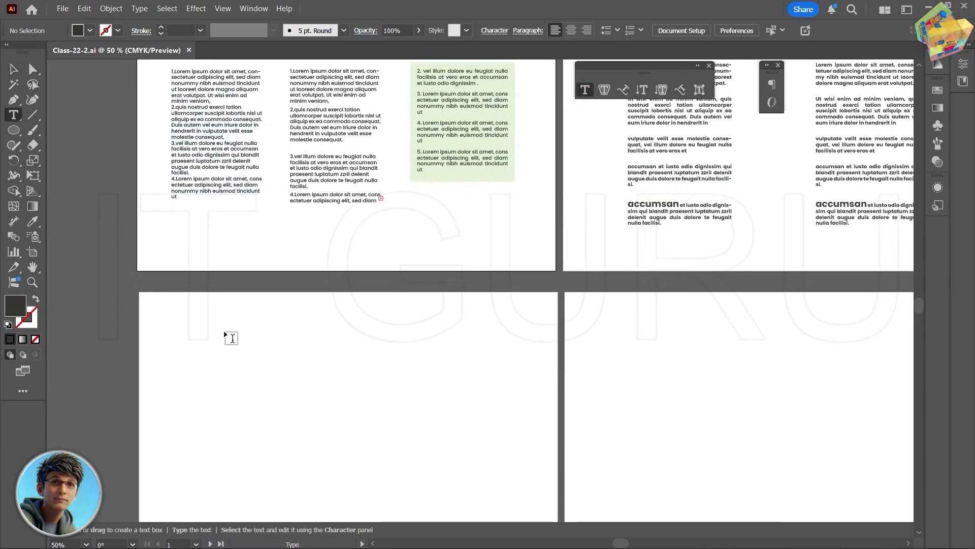
left_click_drag(225, 333, 418, 526)
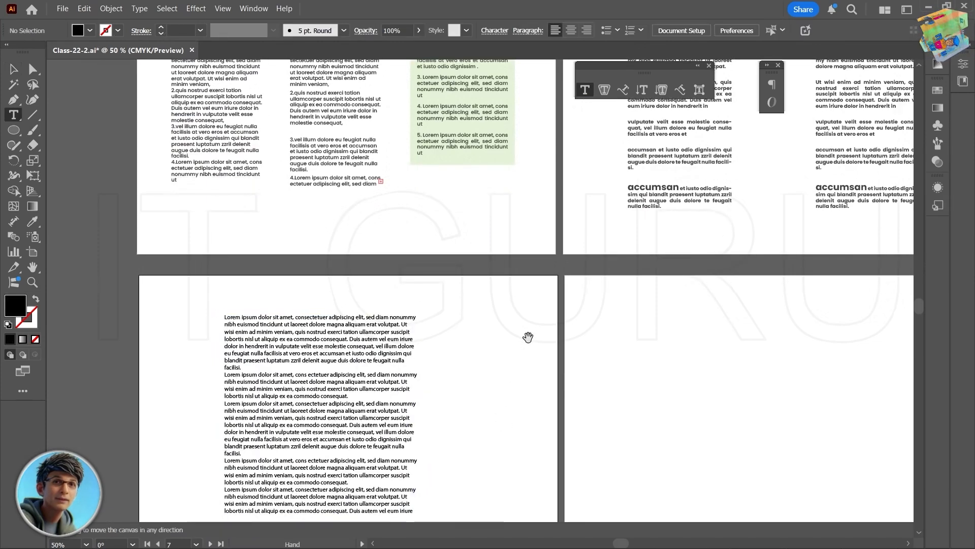
- Insert blank lines between the paragraphs of the new placeholder text
left_click(280, 282)
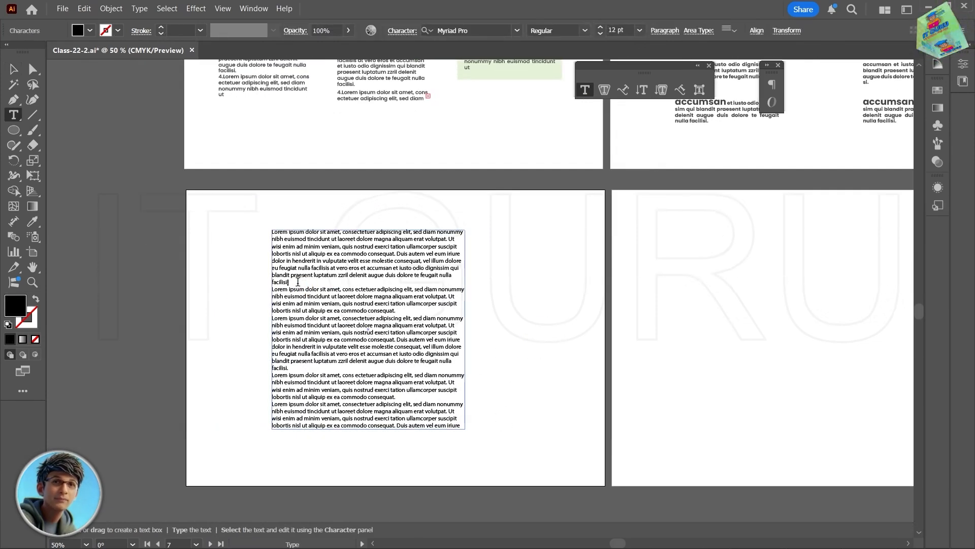
key("Return")
left_click(348, 384)
key("Return")
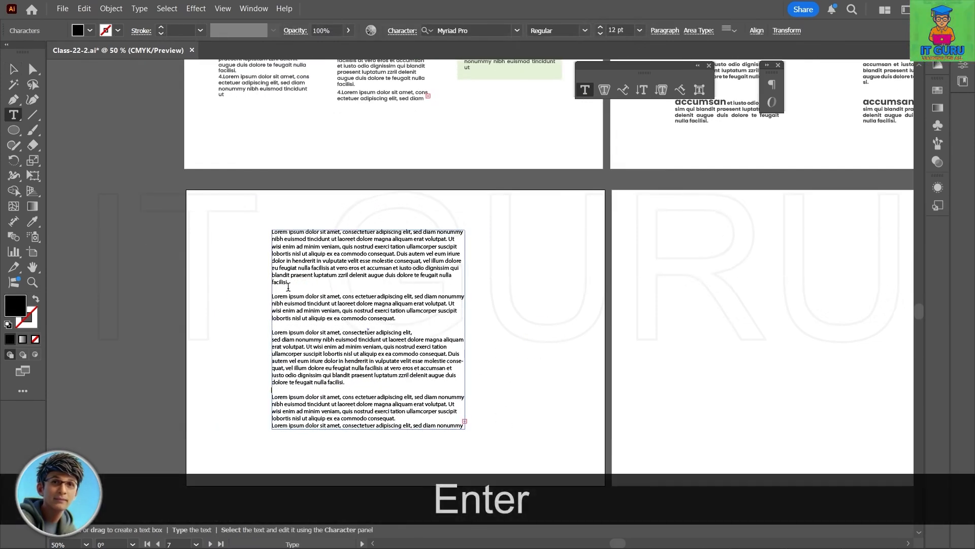
key("Return")
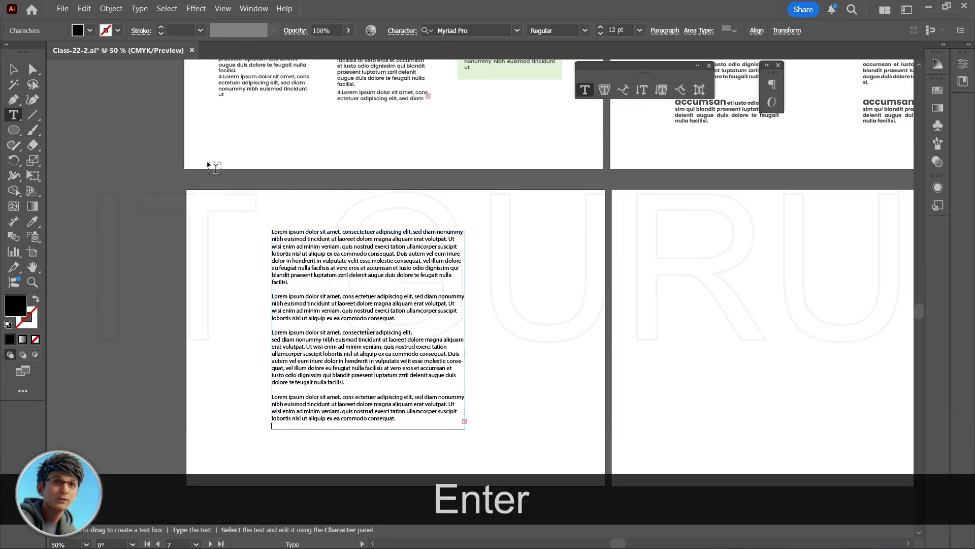
- Leave text editing and extend the text frame's lower edge down to near the bottom of the artboard
type("v")
key("Escape")
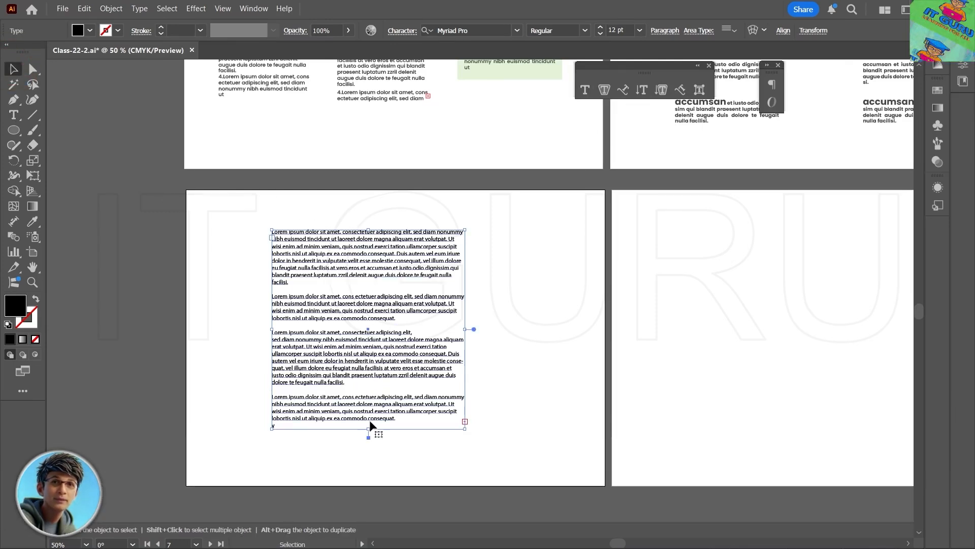
left_click_drag(369, 429, 370, 475)
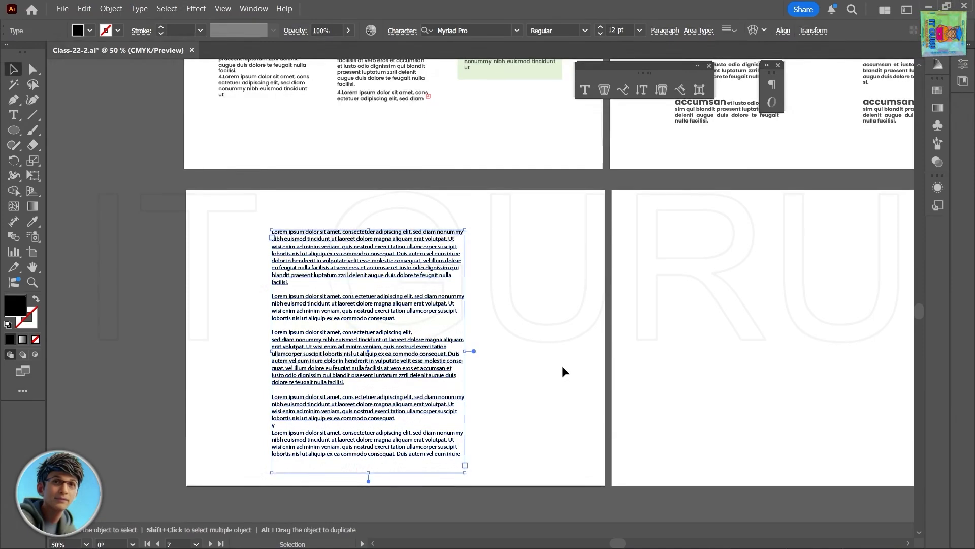
- Show the expanded Paragraph settings and justify the placeholder text with the last lines aligned left
scroll(484, 352, "up", 3)
left_click_drag(317, 278, 375, 296)
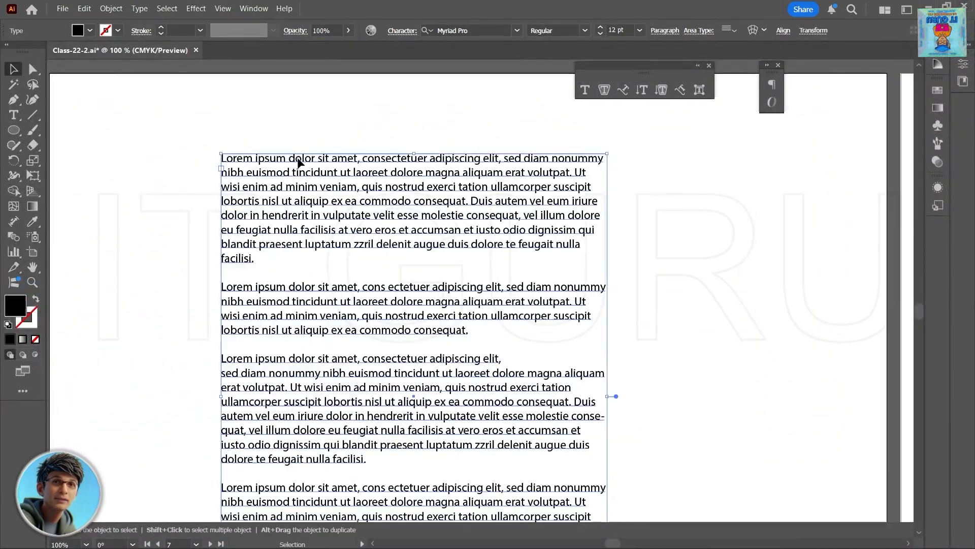
left_click(768, 65)
left_click(832, 98)
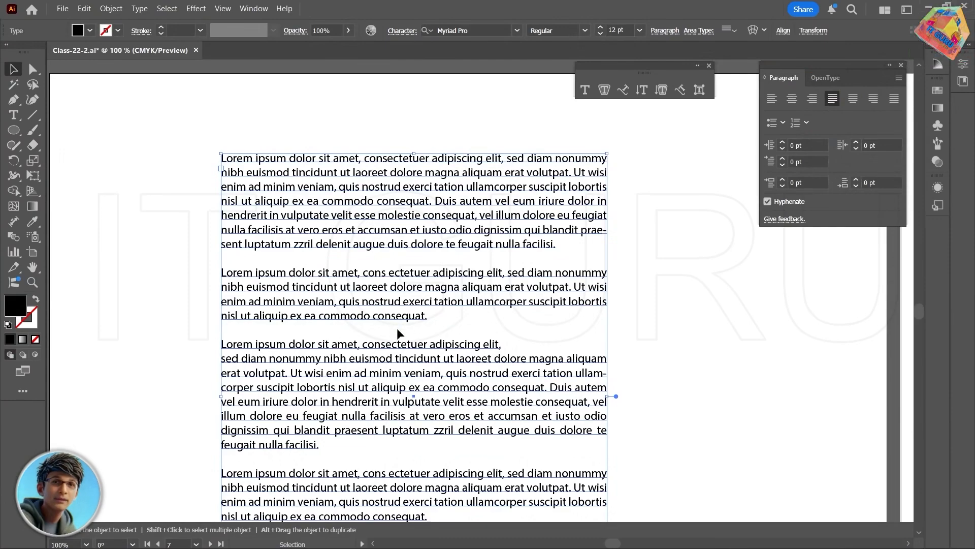
- Examine the justified placeholder text and the gaps between its paragraphs
scroll(397, 334, "down", 5)
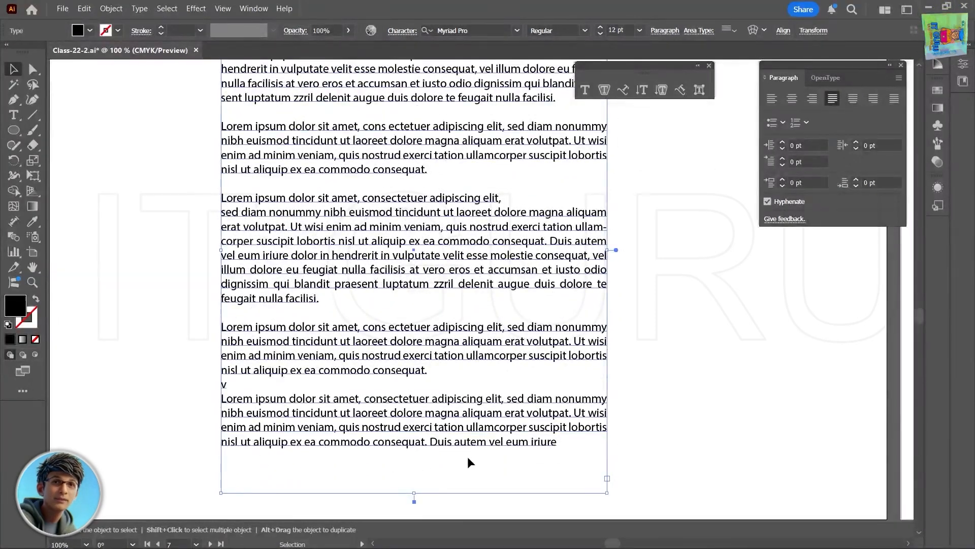
scroll(416, 312, "up", 4)
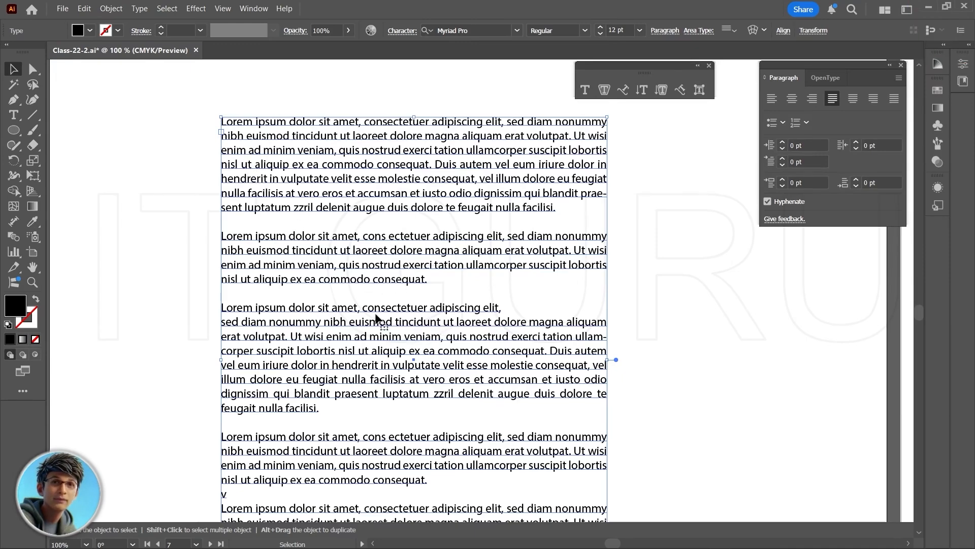
scroll(354, 339, "down", 3)
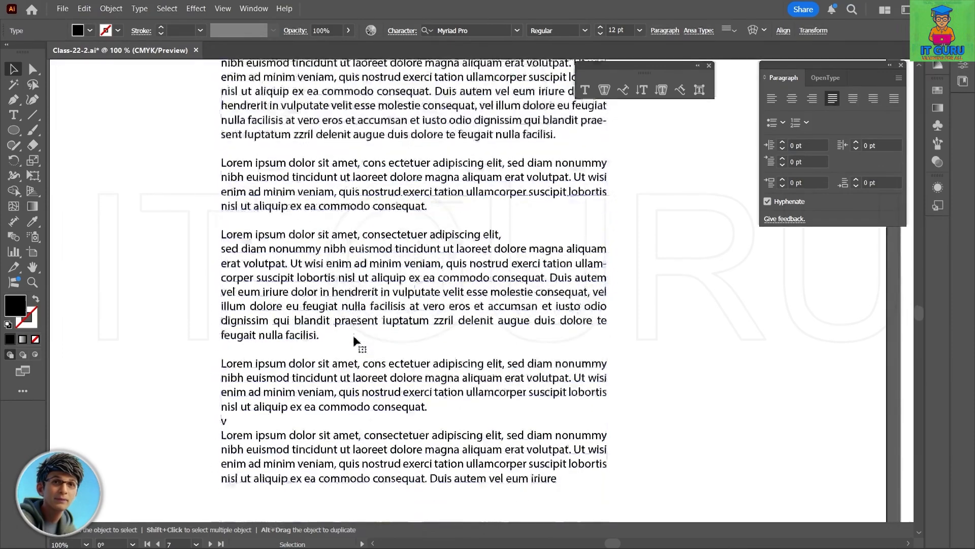
scroll(354, 339, "up", 1)
scroll(354, 339, "down", 1, "alt")
scroll(354, 339, "down", 1)
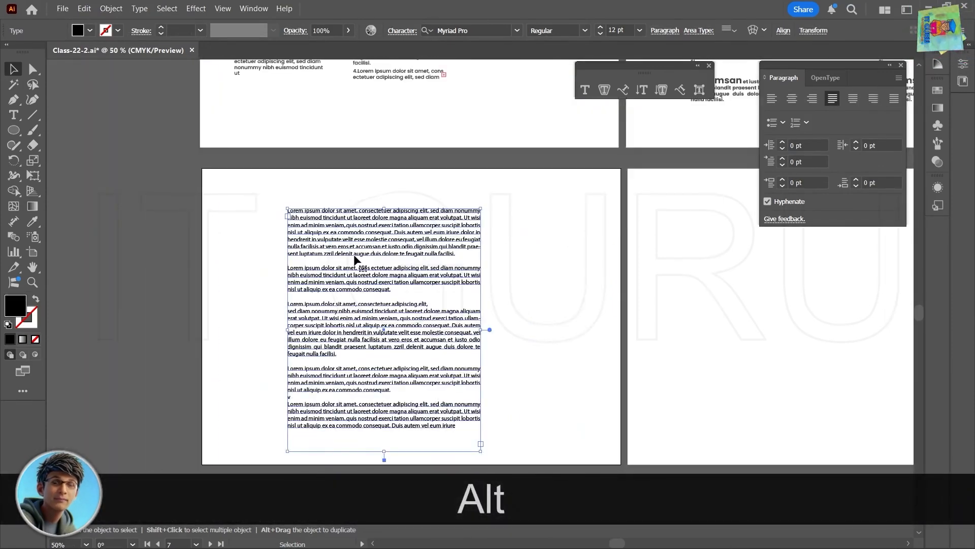
scroll(335, 259, "up", 2)
scroll(377, 233, "down", 4)
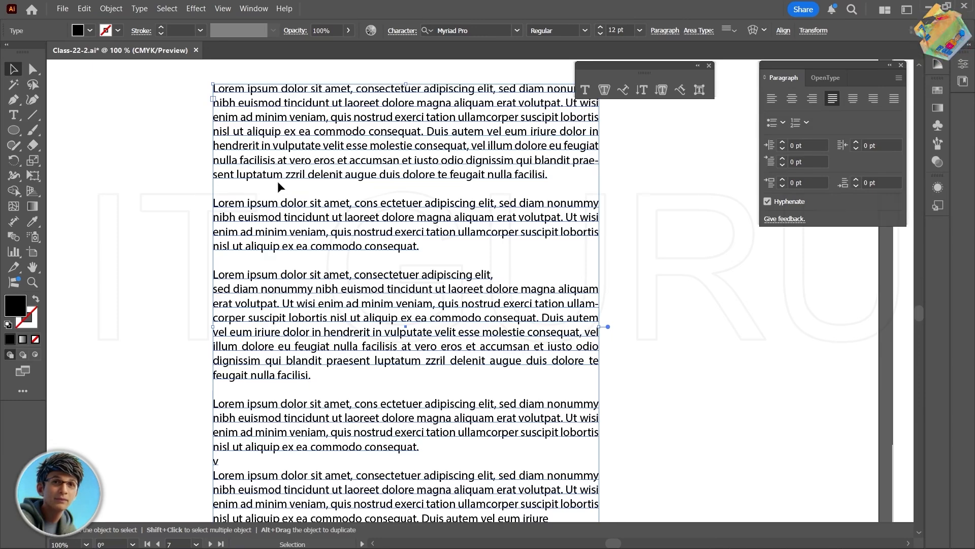
- Delete the blank lines between the placeholder paragraphs, including the stray "v" before the last paragraph, and leave text editing
left_click(550, 174)
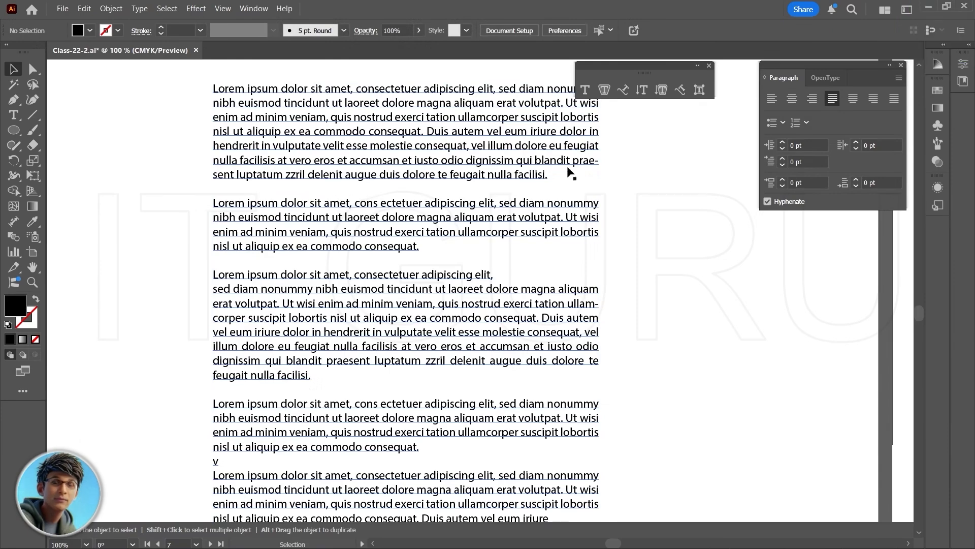
key("t")
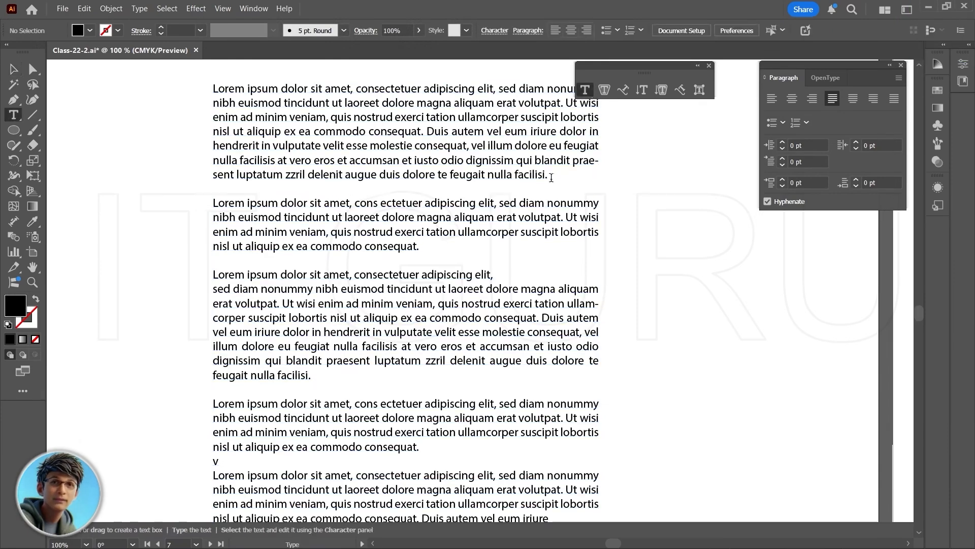
left_click(318, 188)
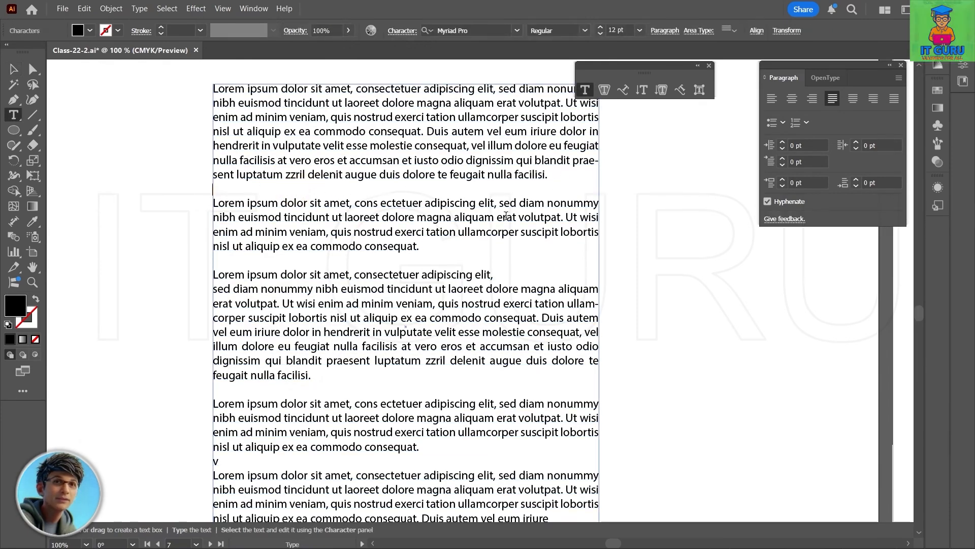
key("Delete")
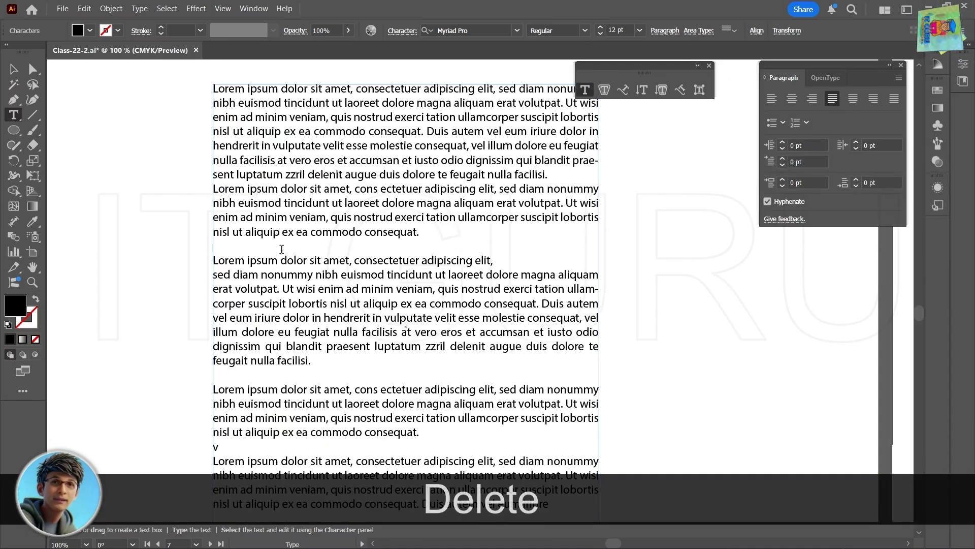
left_click(281, 249)
key("Delete")
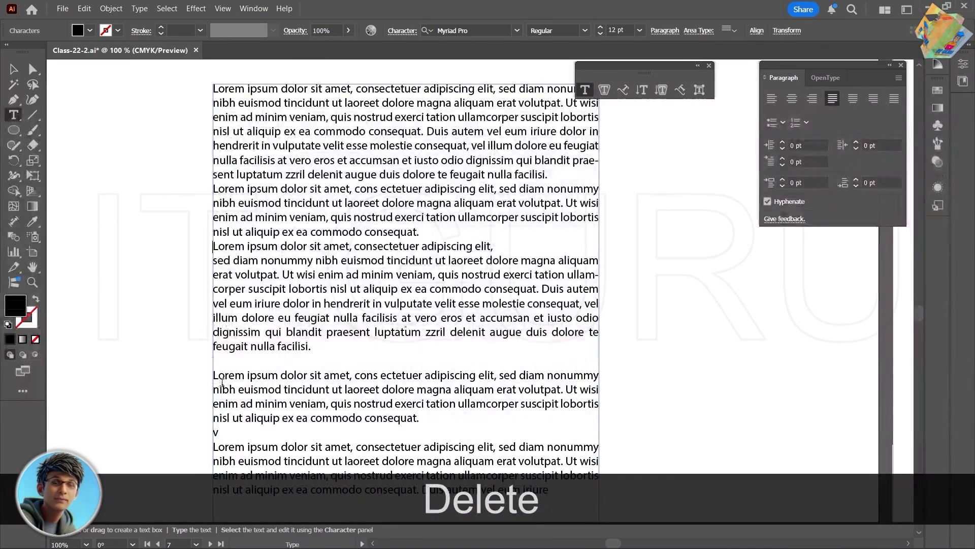
left_click(231, 361)
key("Delete")
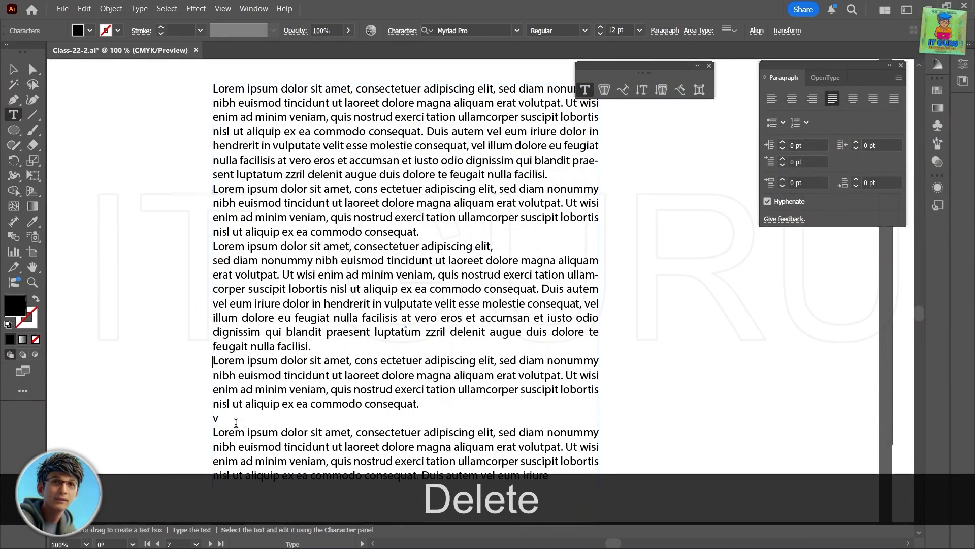
key("BackSpace")
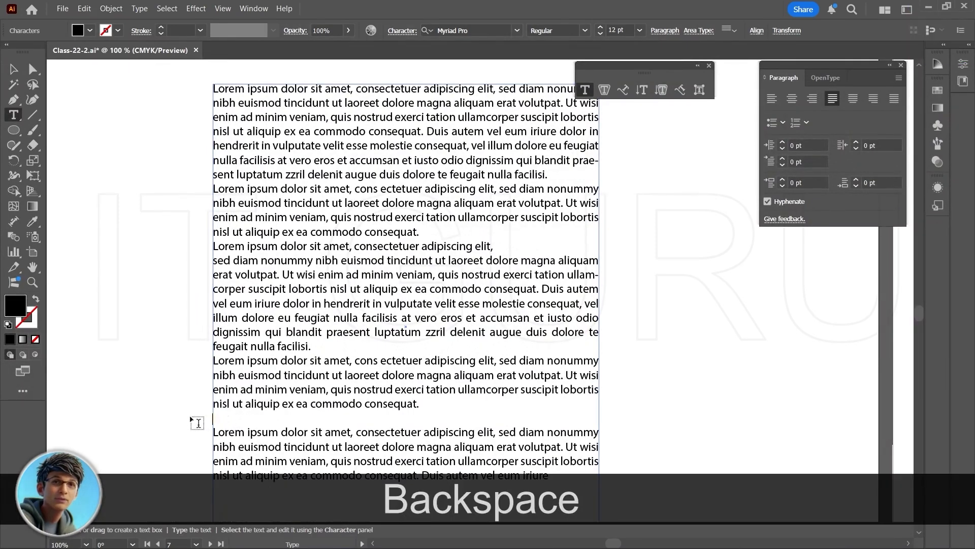
key("Delete")
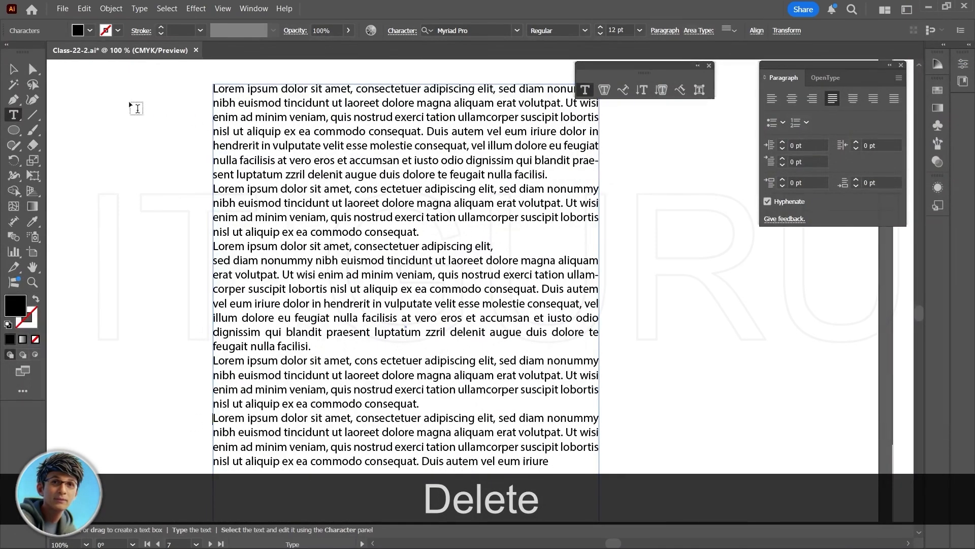
key("Escape")
- Set the space before paragraph to 11 pt for the whole placeholder text frame
left_click(300, 88)
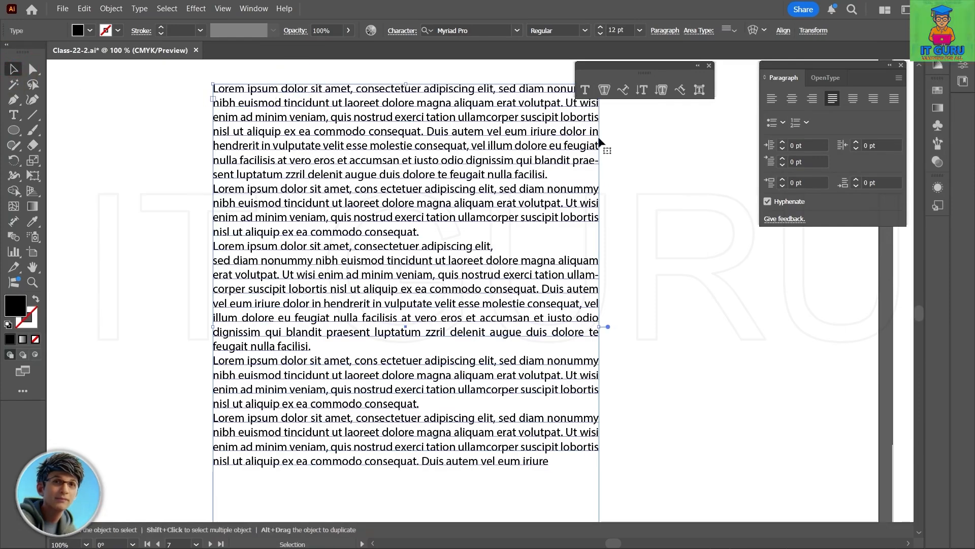
left_click(783, 179)
left_click(783, 179)
left_click(783, 179)
left_click(784, 179)
left_click(783, 179)
left_click(783, 179)
left_click(783, 178)
left_click(783, 178)
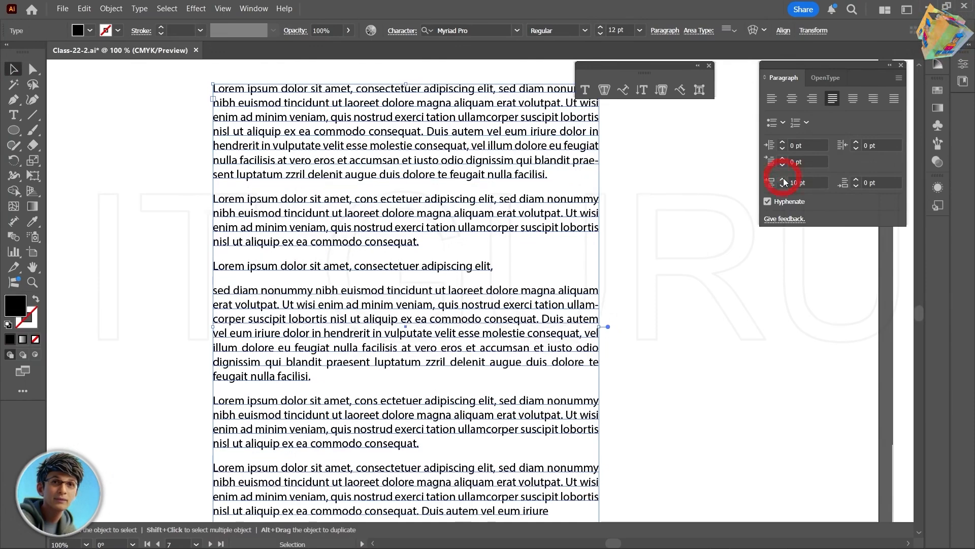
left_click(783, 179)
left_click(784, 179)
left_click(783, 179)
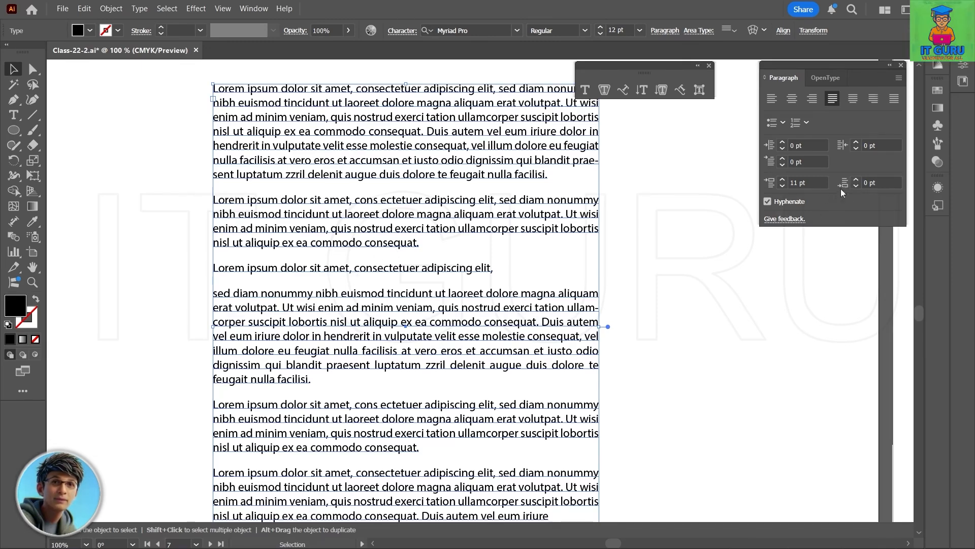
- Set the space after paragraph to 5 pt for the placeholder text
left_click(856, 180)
left_click(857, 179)
left_click(856, 179)
left_click(857, 179)
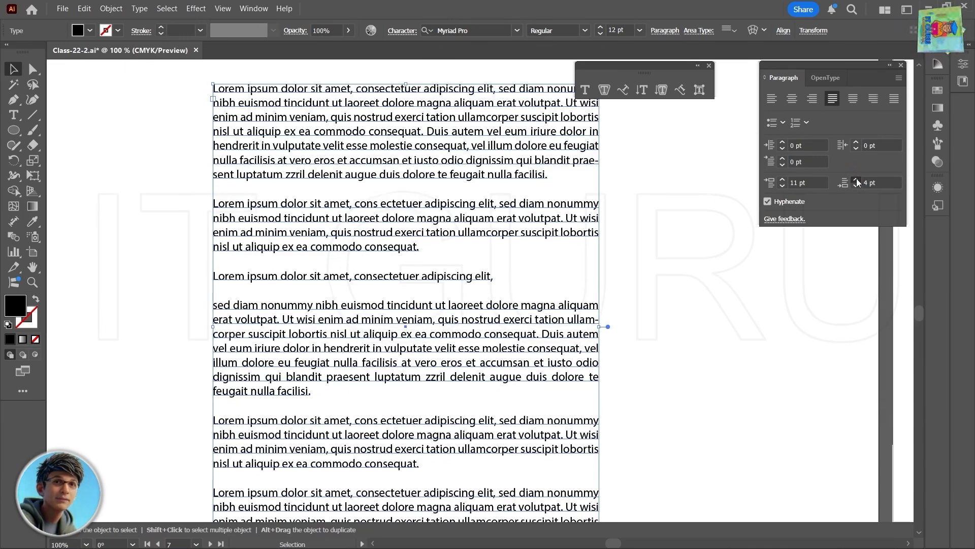
left_click(856, 179)
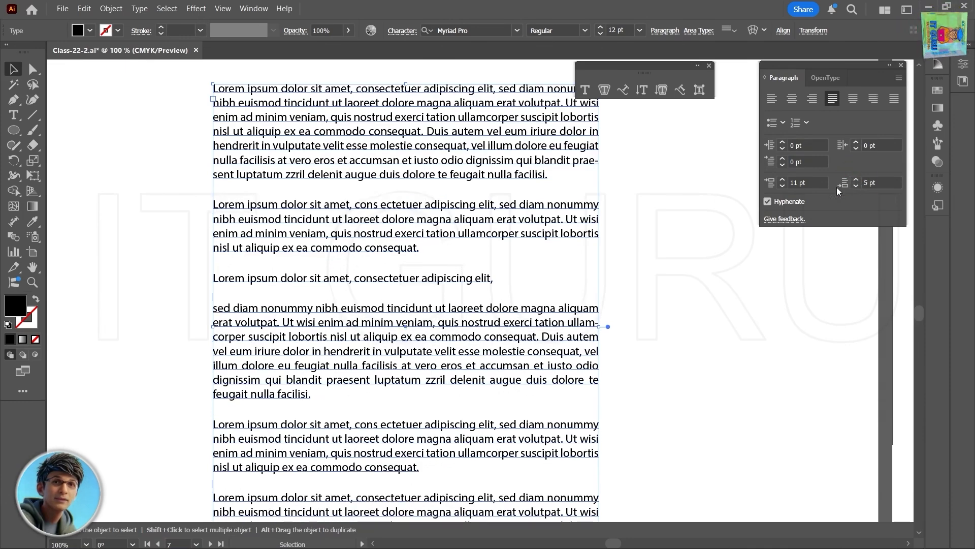
- Reduce the space before paragraph to 4 pt for the placeholder text
left_click(782, 186)
left_click(783, 186)
left_click(782, 186)
left_click(783, 186)
left_click(782, 186)
left_click(782, 186)
left_click(783, 186)
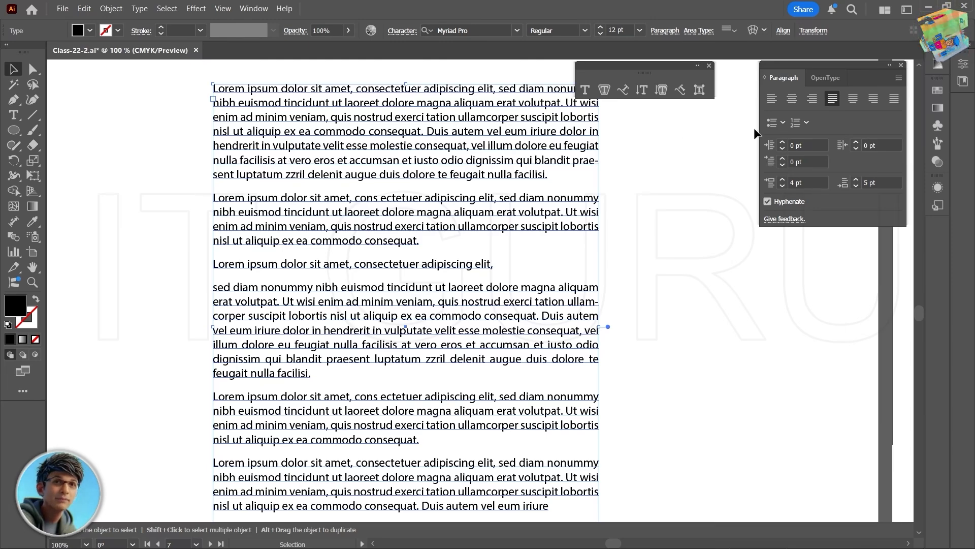
- Insert "1." and "2." at the start of the first two paragraphs, and "3." after the third paragraph's initial L
left_click(585, 90)
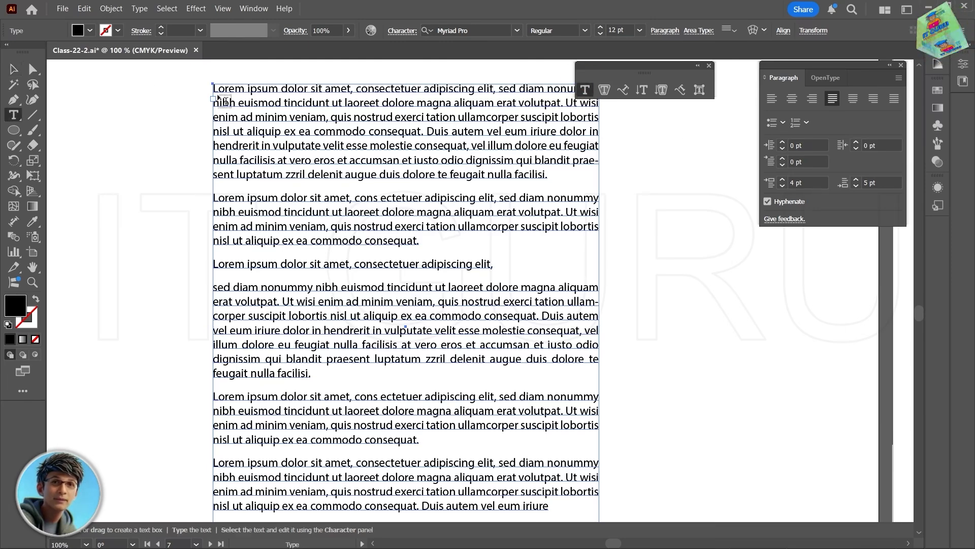
left_click(213, 89)
type("1.")
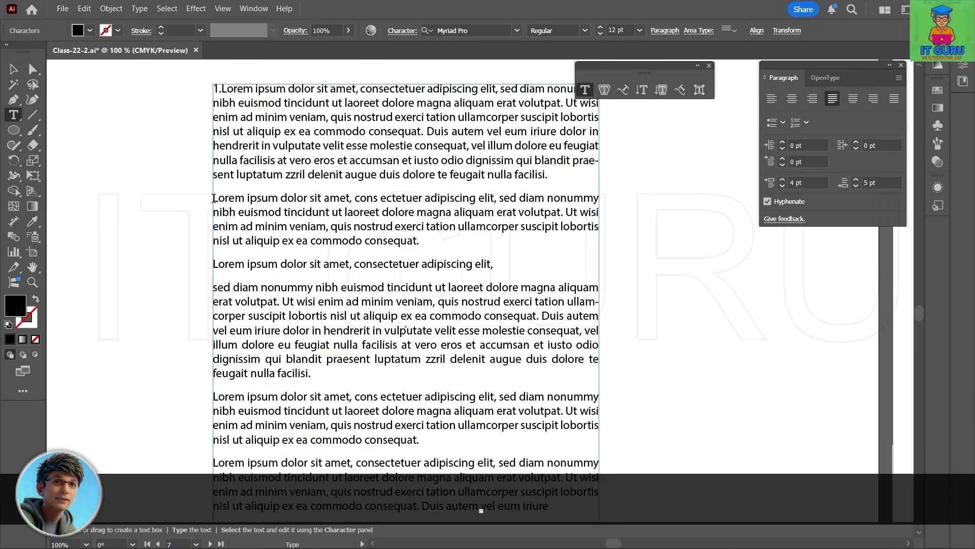
left_click(213, 198)
type("2.")
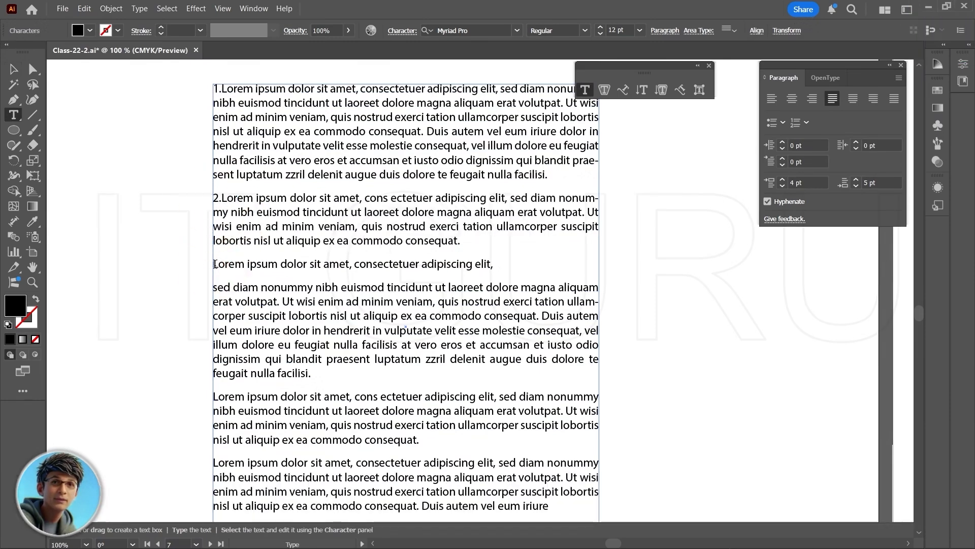
left_click(215, 265)
type("3.")
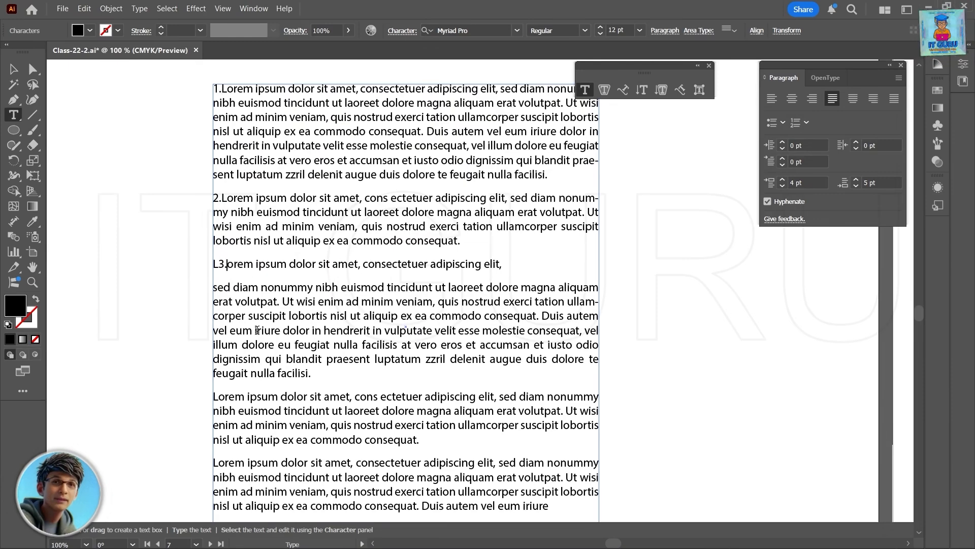
- Set the first-line left indent to -10 pt for the paragraphs numbered 1 and 2 so their numbers hang outside the text frame
scroll(291, 175, "up", 2)
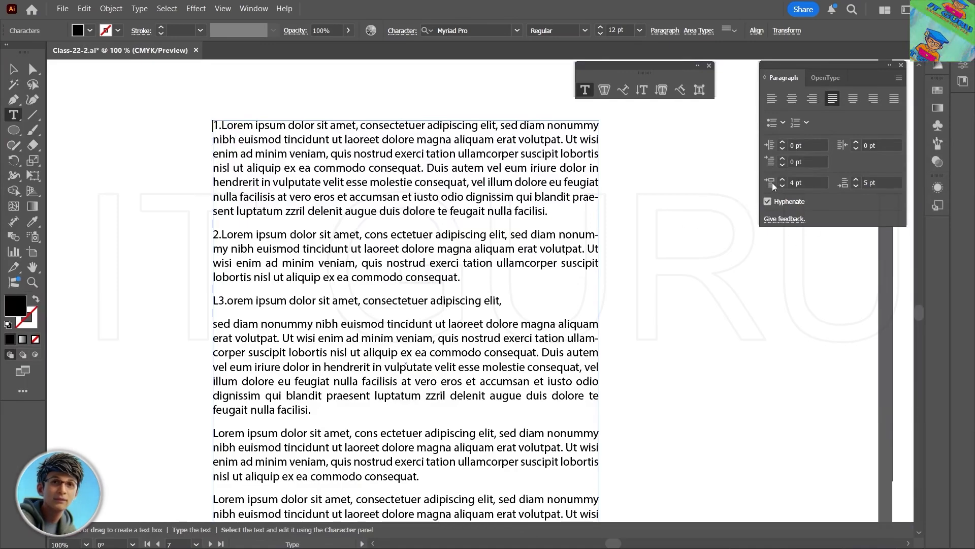
double_click(792, 162)
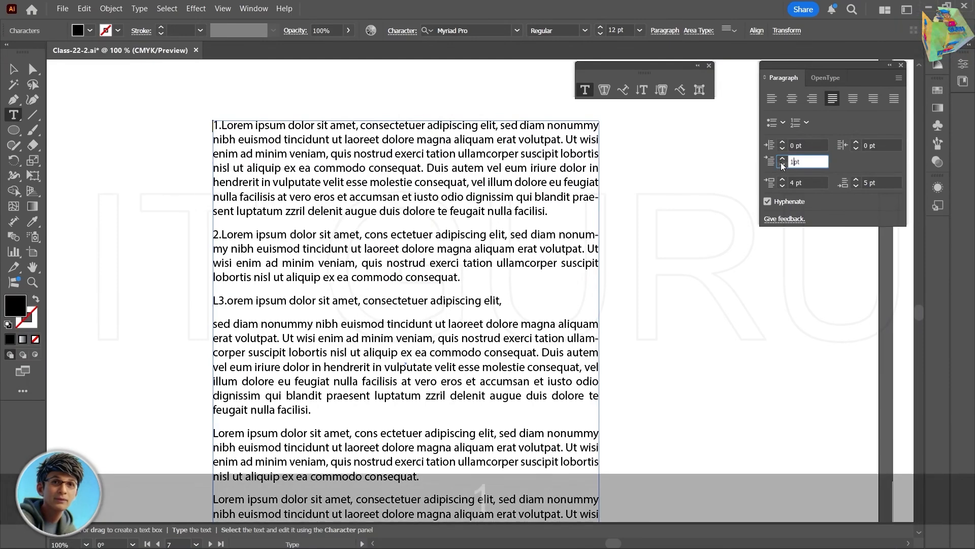
type("10")
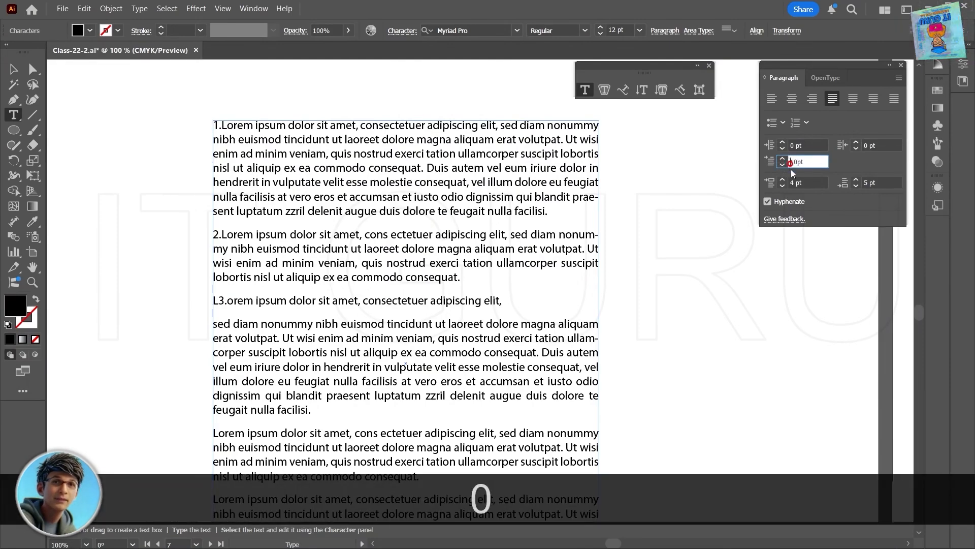
type("-")
key("Return")
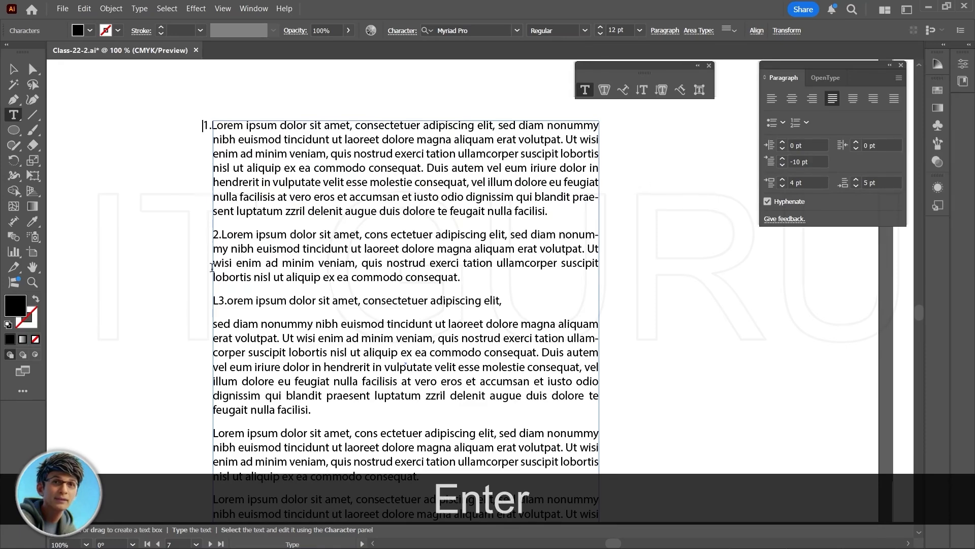
double_click(796, 162)
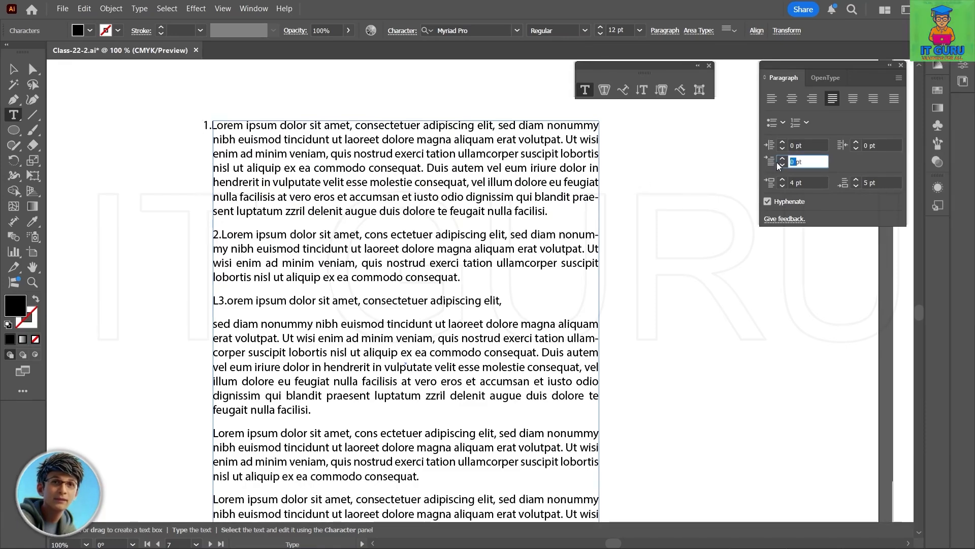
type("-10")
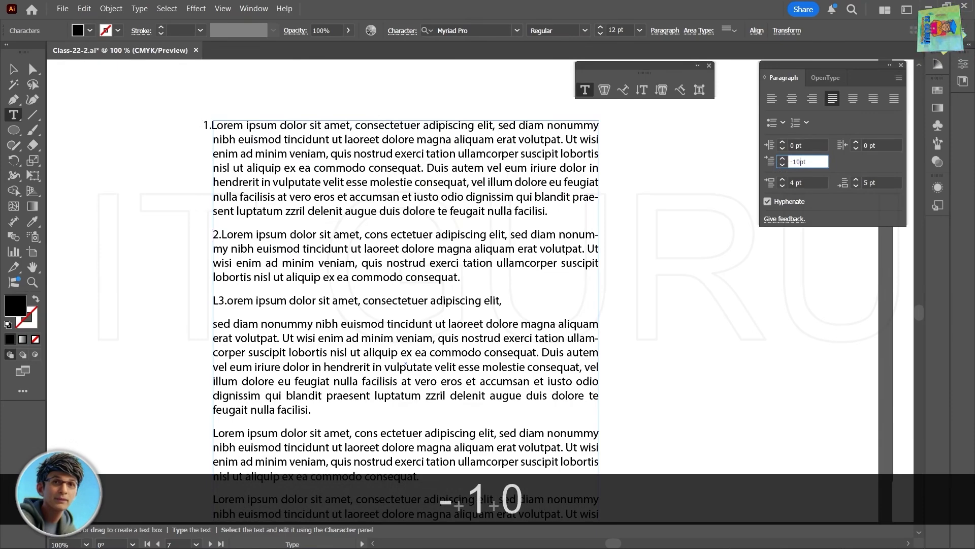
key("Return")
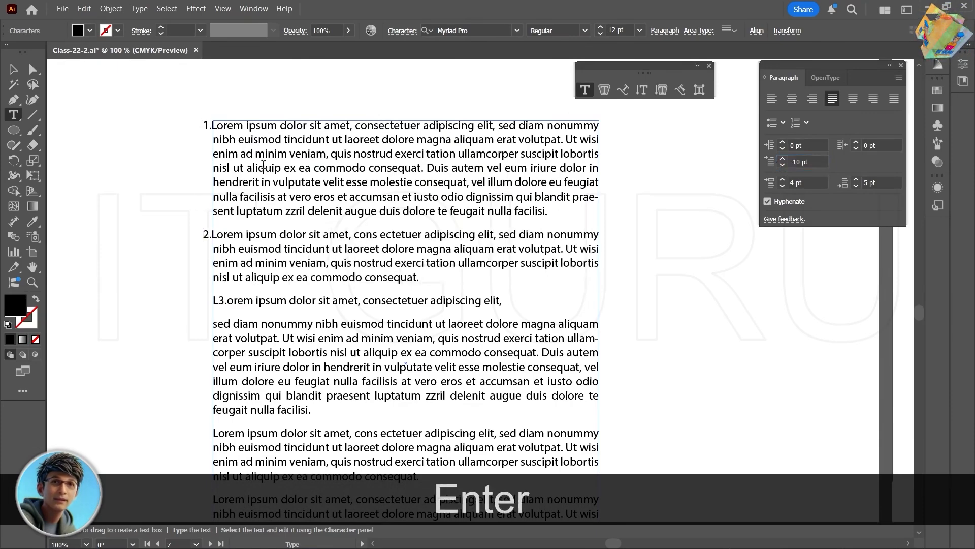
- Draw a rectangle over the placeholder text, slightly wider than its frame so that it also covers the hanging numbers
scroll(357, 207, "down", 5, "alt")
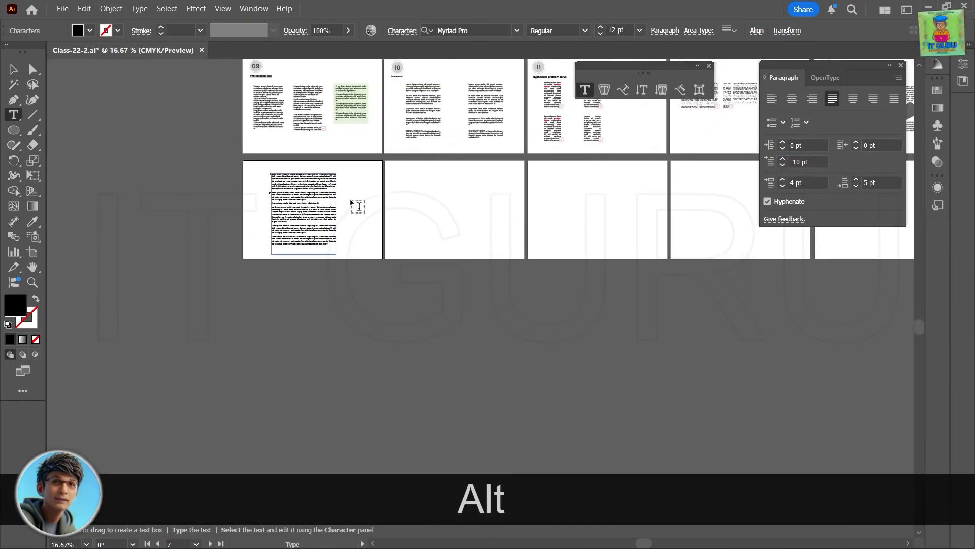
scroll(319, 224, "up", 4, "alt")
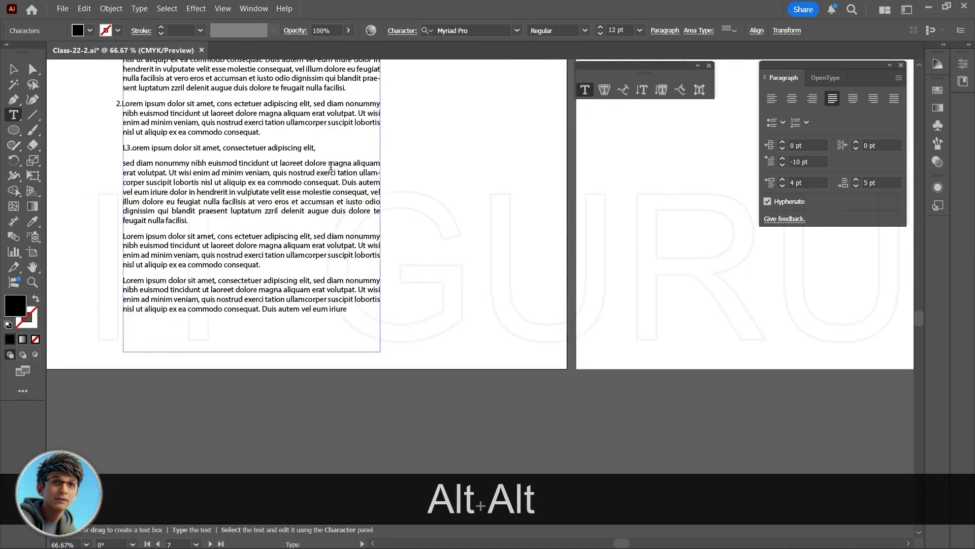
scroll(342, 243, "up", 4)
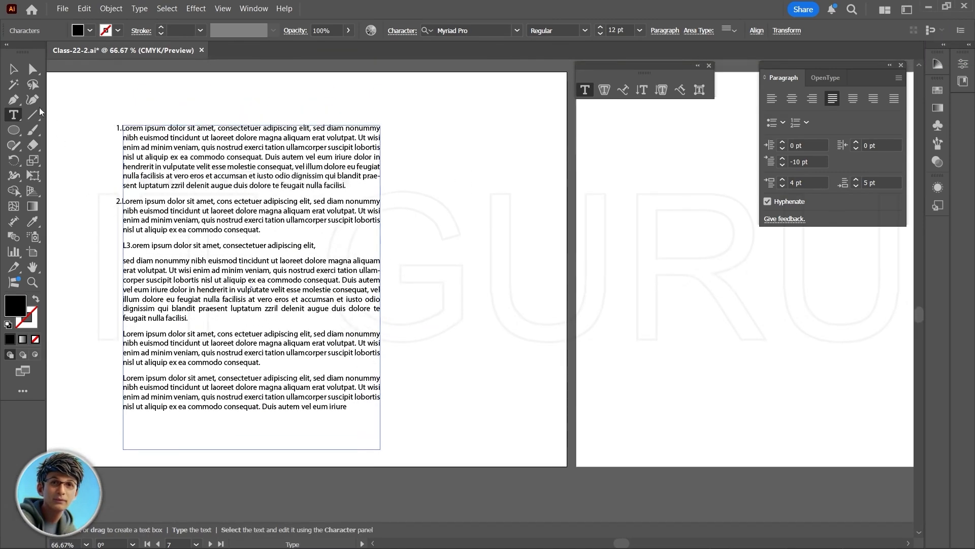
left_click(13, 69)
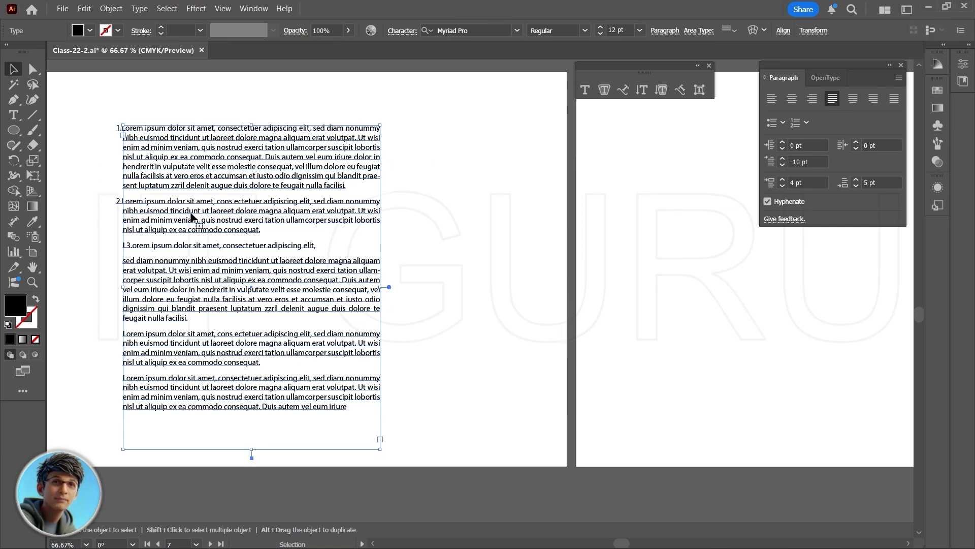
left_click_drag(14, 129, 403, 429)
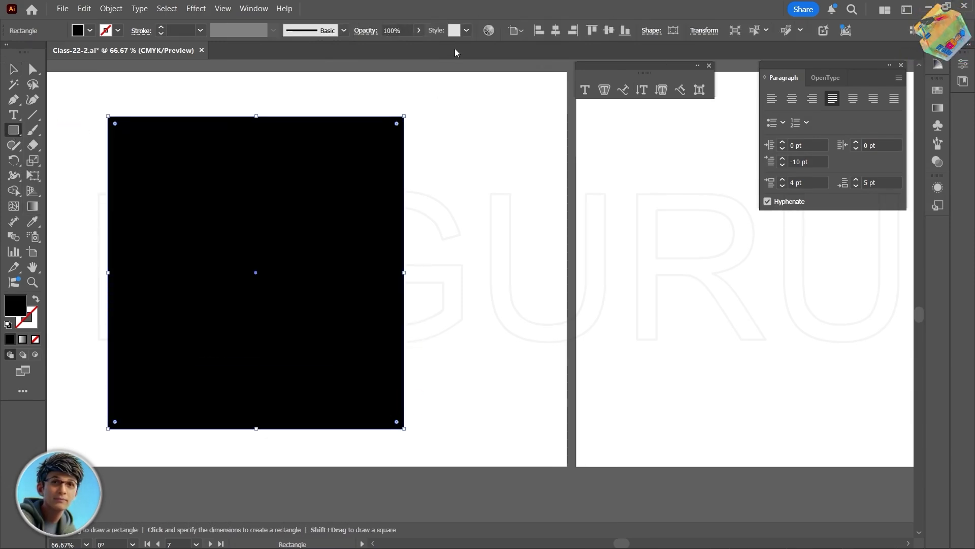
- Fill the rectangle with the light cyan color #8cf4f1
double_click(19, 307)
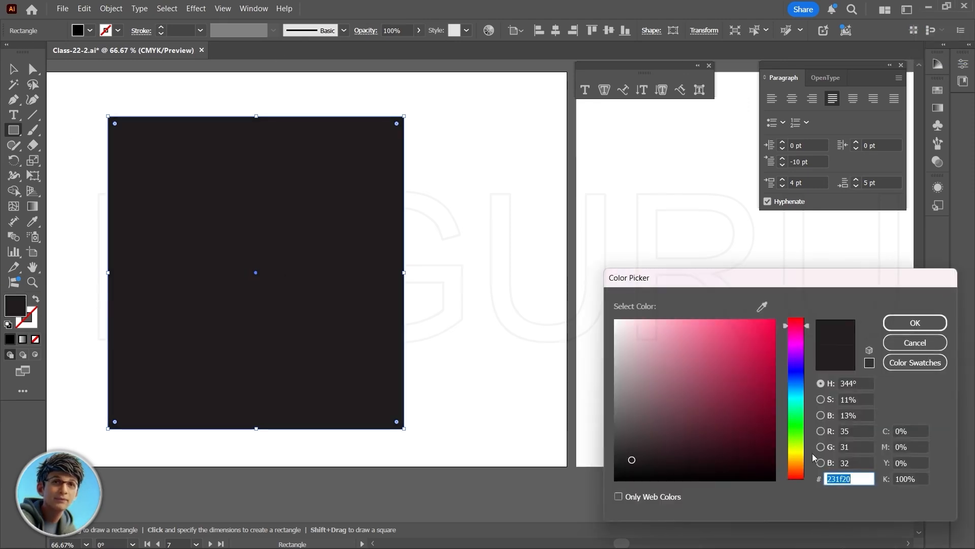
left_click(803, 404)
left_click(685, 325)
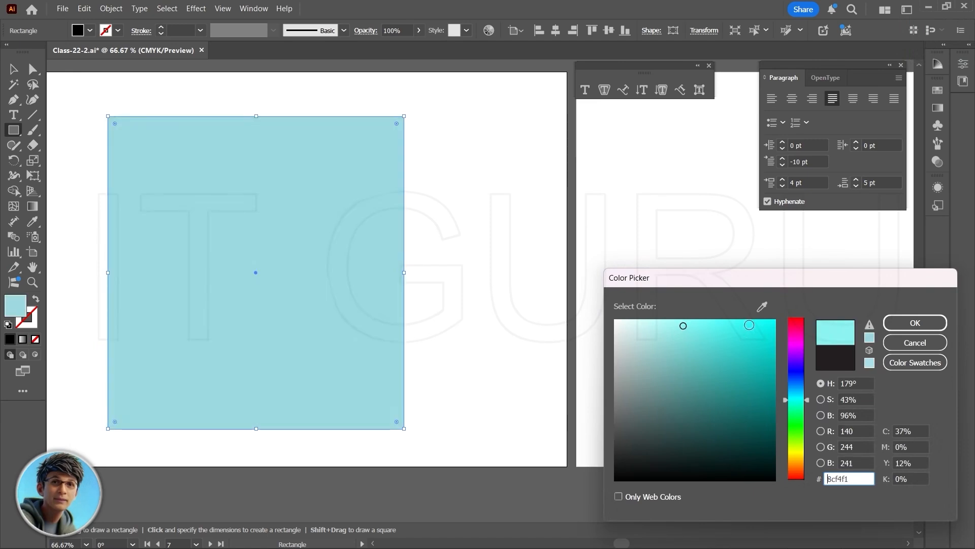
left_click(914, 322)
- Send the cyan rectangle to the back, behind the placeholder text, and deselect it
key("v")
right_click(246, 269)
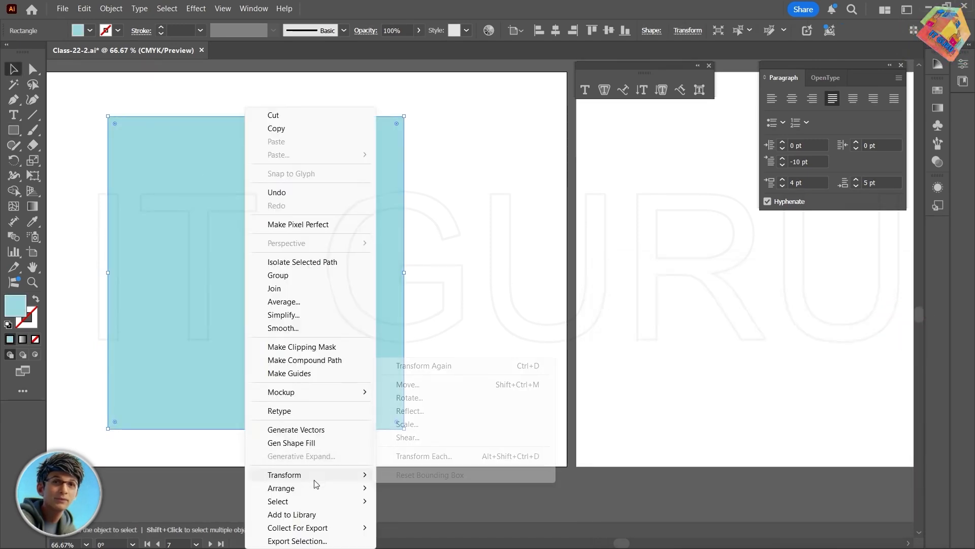
mouse_move(281, 488)
left_click(418, 469)
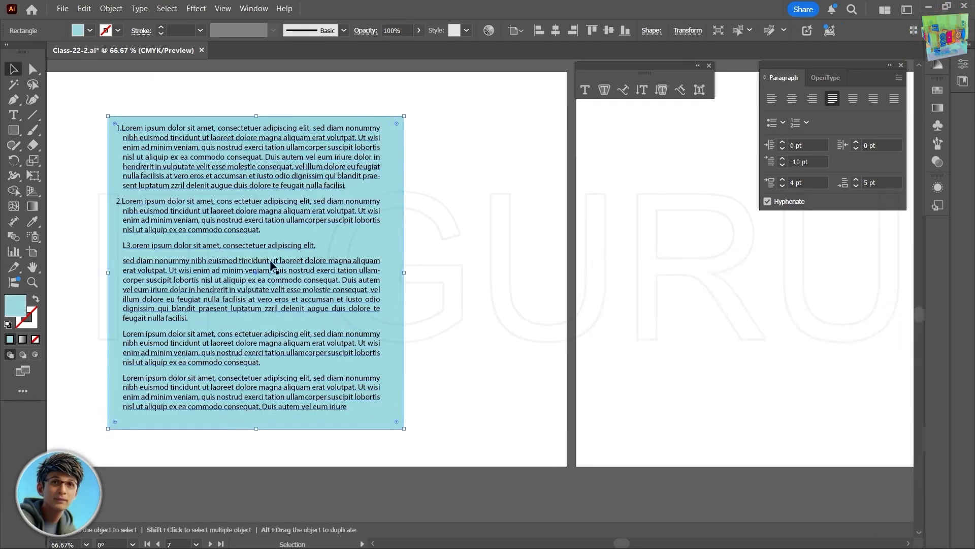
left_click(63, 80)
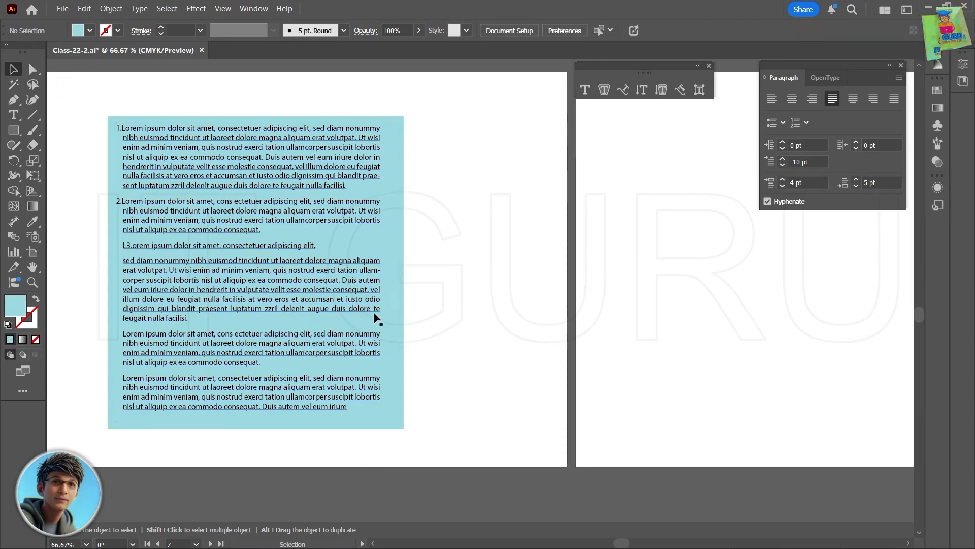
- Examine the hanging numbers on the cyan background, followed by the Para spacing and hyphenation example artboards 10 and 11
scroll(376, 316, "up", 1)
scroll(284, 211, "up", 2)
scroll(284, 210, "left", 4)
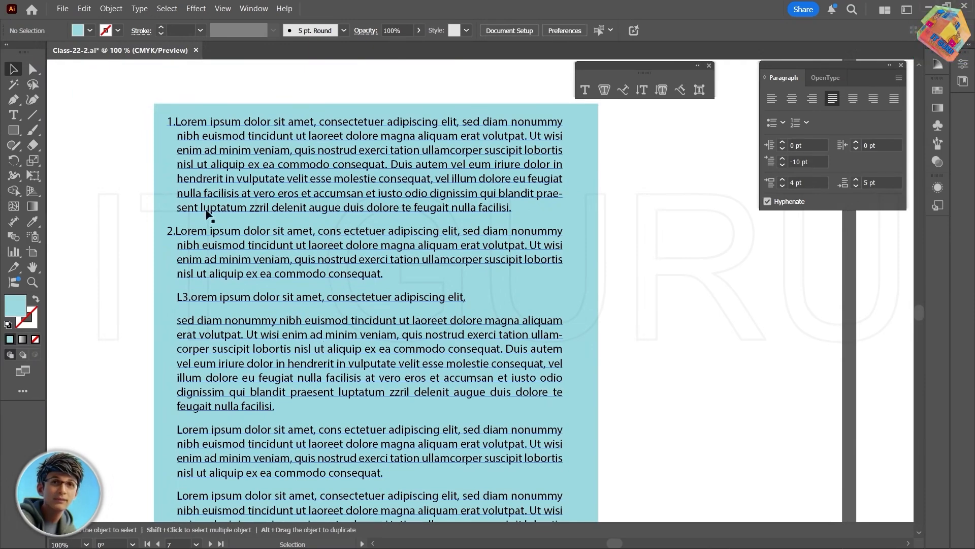
left_click(218, 122)
scroll(386, 306, "down", 5)
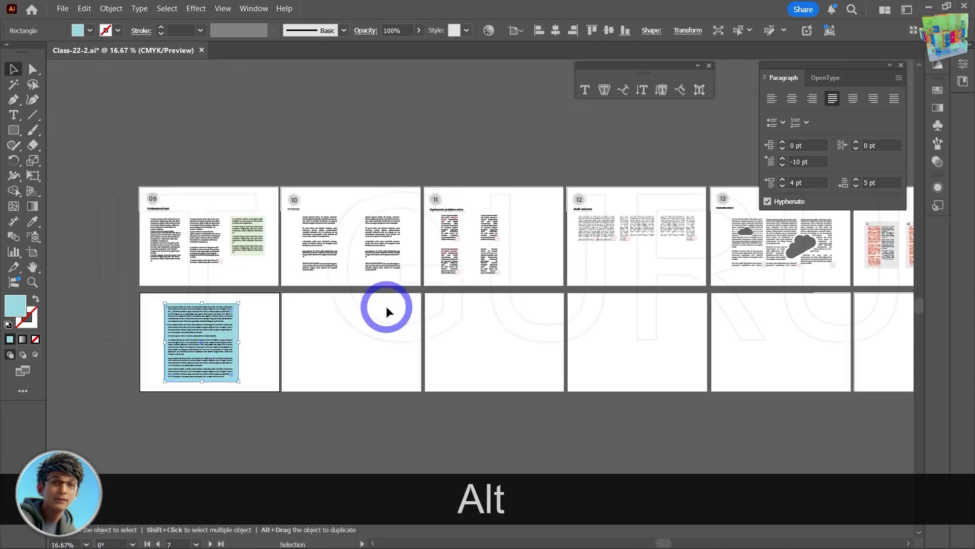
scroll(347, 249, "up", 4)
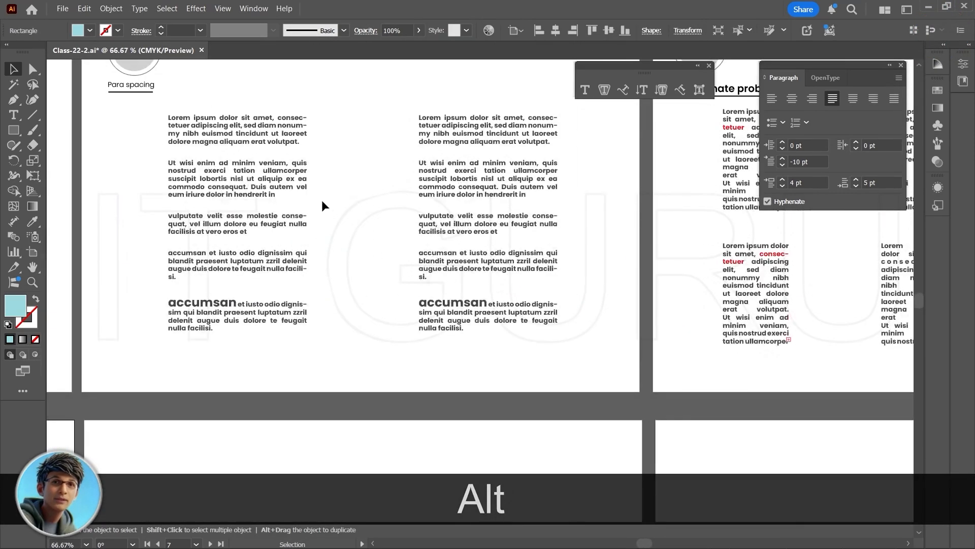
left_click_drag(322, 203, 374, 238)
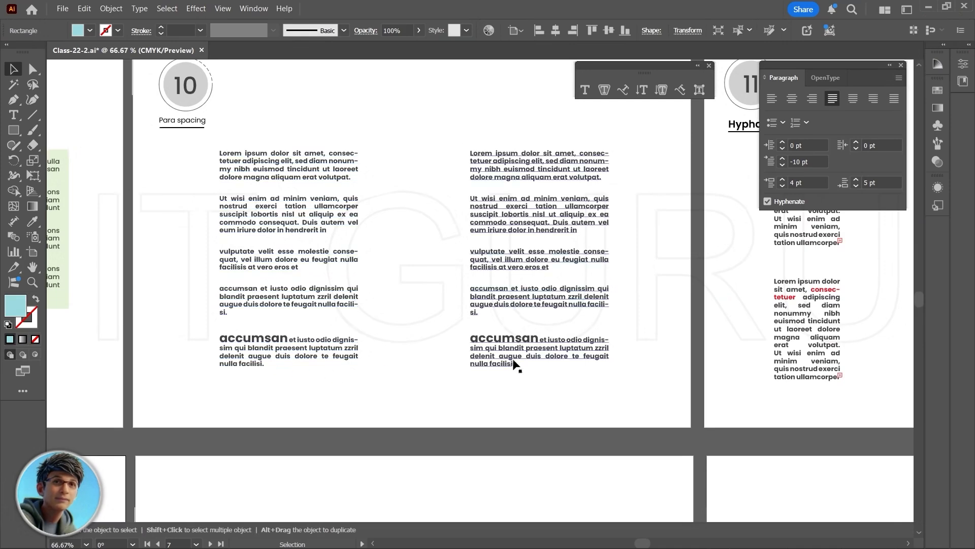
left_click_drag(804, 258, 371, 246)
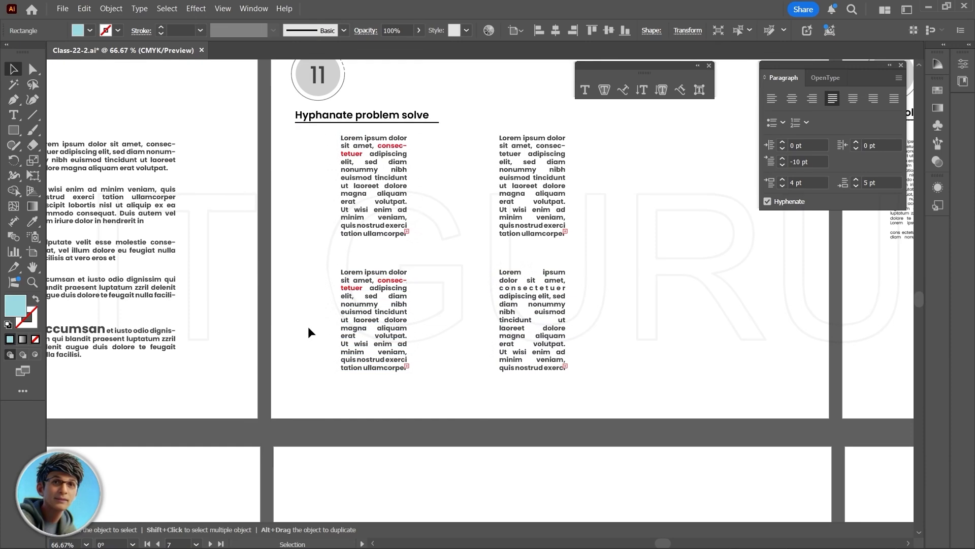
- Narrow the text frame on the cyan rectangle to about three quarters of its width and compare line breaks with hyphenation off and on
scroll(309, 328, "down", 2)
scroll(309, 328, "down", 3)
left_click(382, 247)
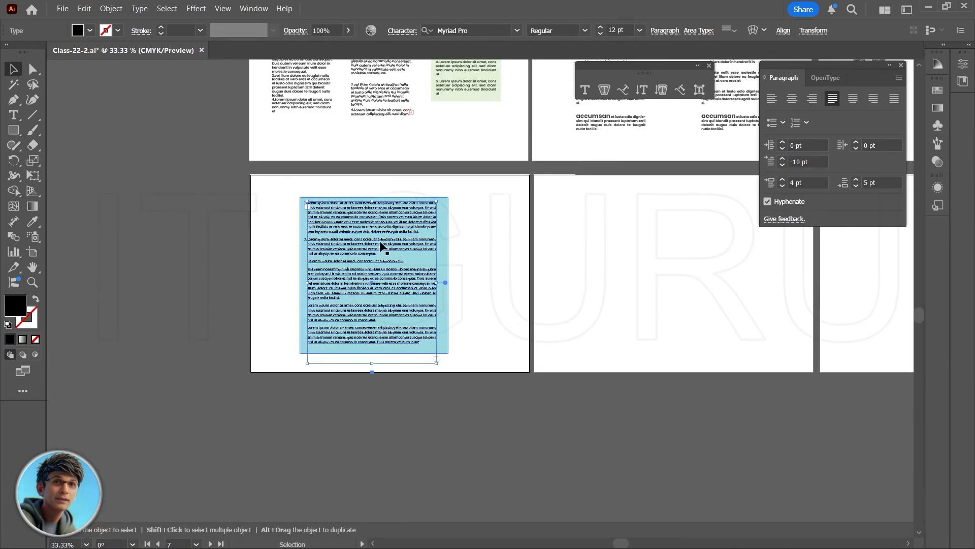
scroll(382, 246, "up", 3)
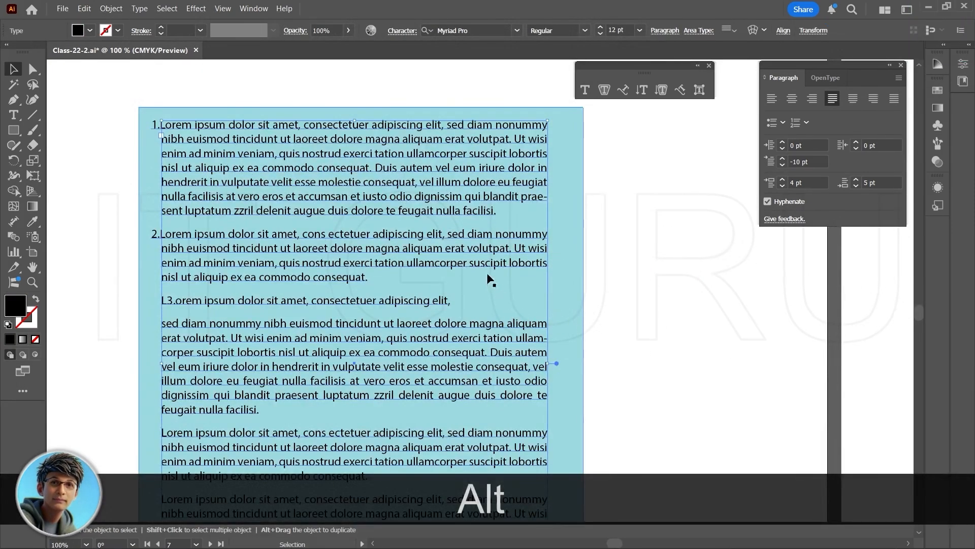
left_click_drag(548, 363, 460, 363)
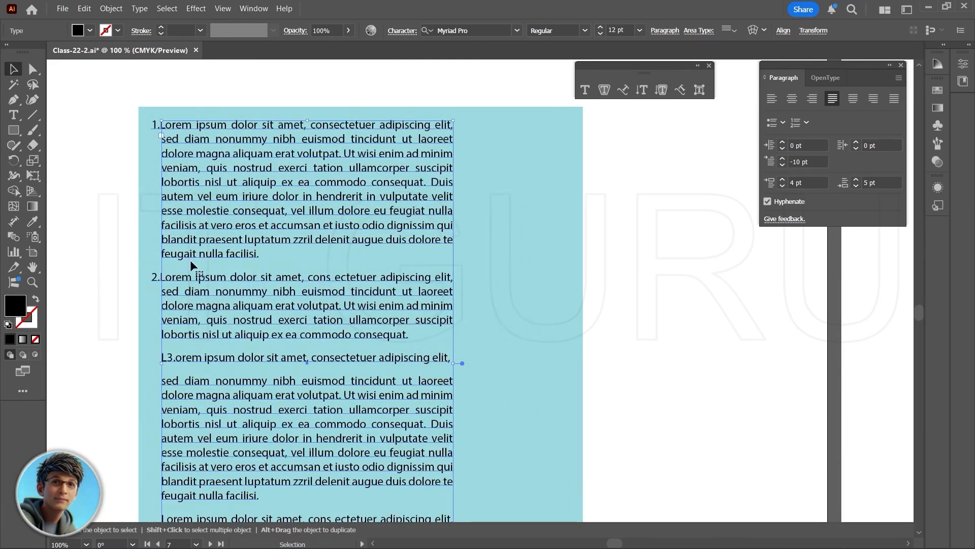
left_click(769, 201)
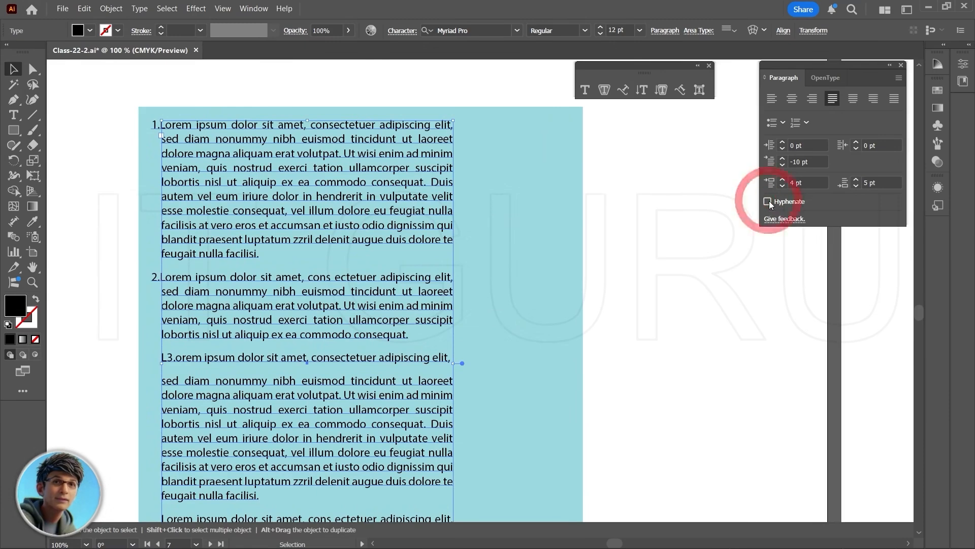
left_click(770, 202)
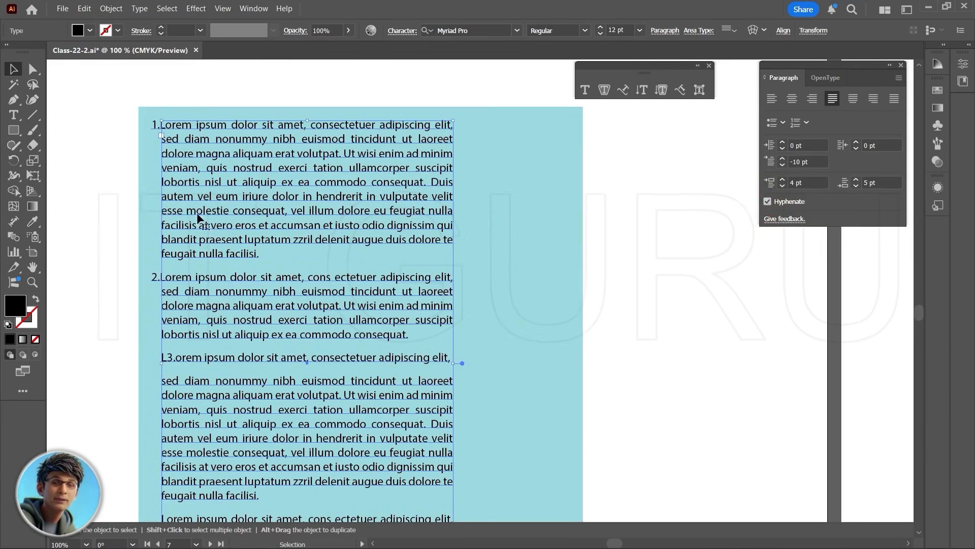
- Narrow the same text frame further until words split at line ends, and compare it with hyphenation off and on
left_click_drag(454, 363, 412, 367)
left_click(768, 202)
left_click(768, 202)
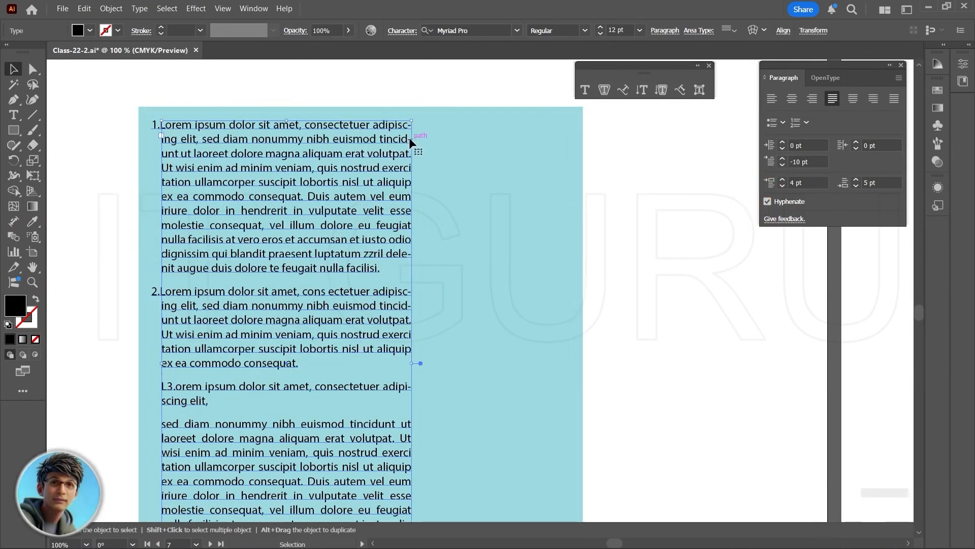
left_click(767, 201)
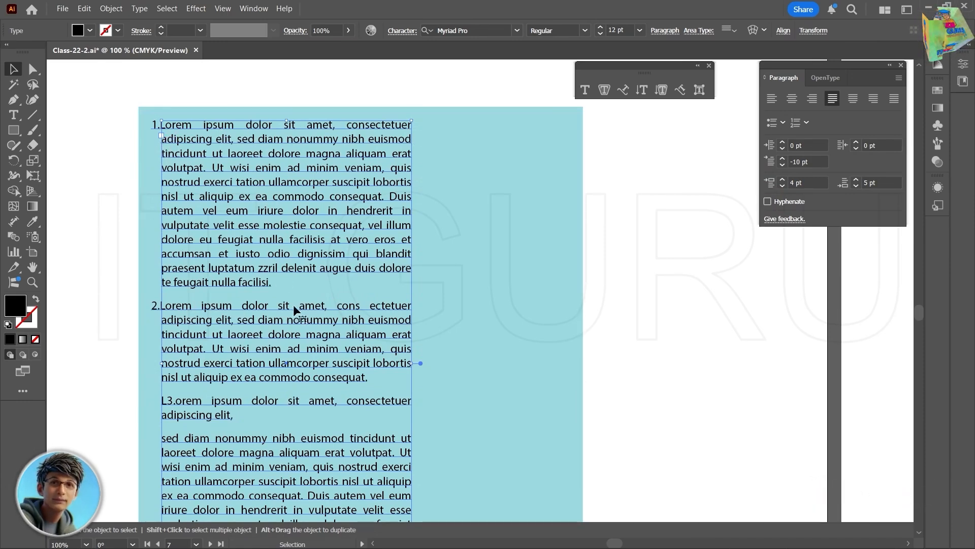
left_click(768, 201)
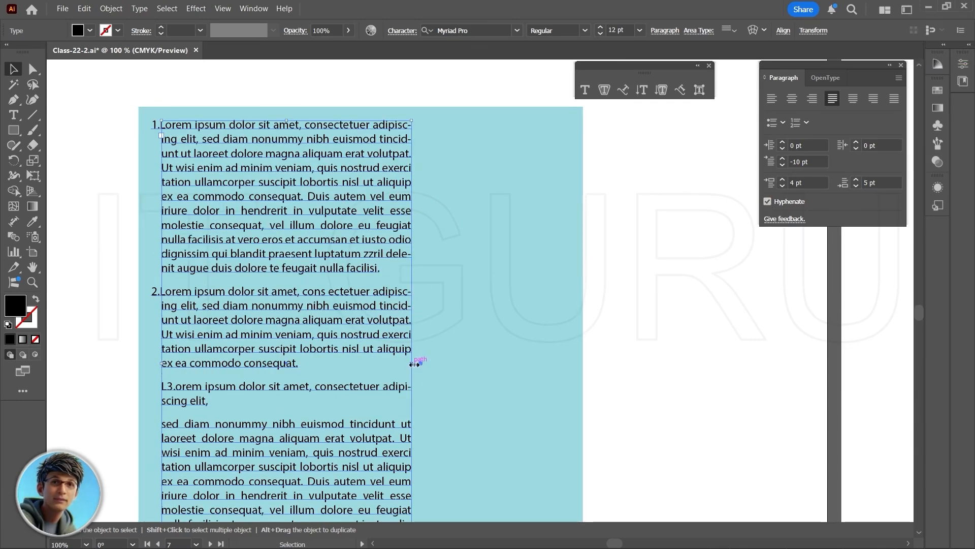
- Make the text frame slightly narrower still and compare the word breaks with hyphenation off, leaving hyphenation on
mouse_move(414, 364)
left_mouse_down()
mouse_move(517, 366)
mouse_move(395, 363)
left_mouse_up()
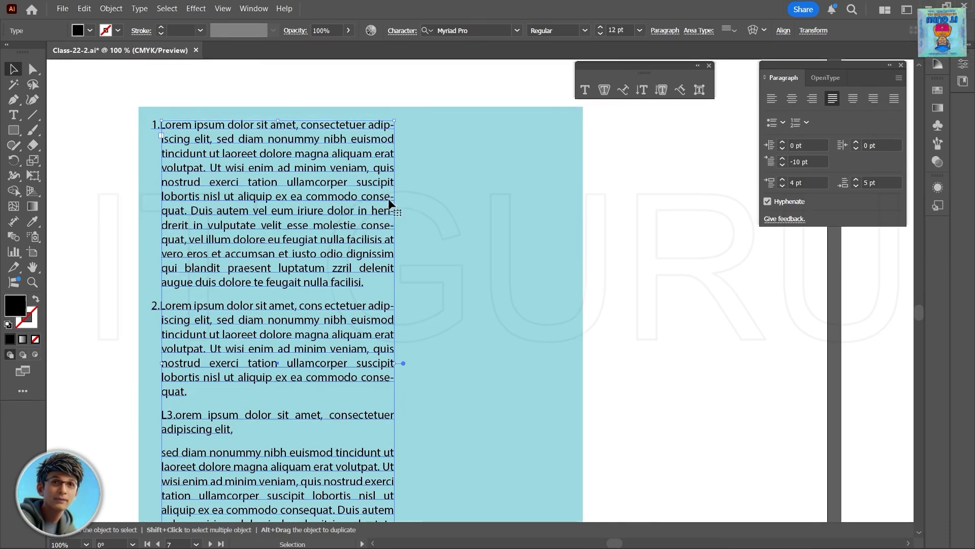
left_click(768, 201)
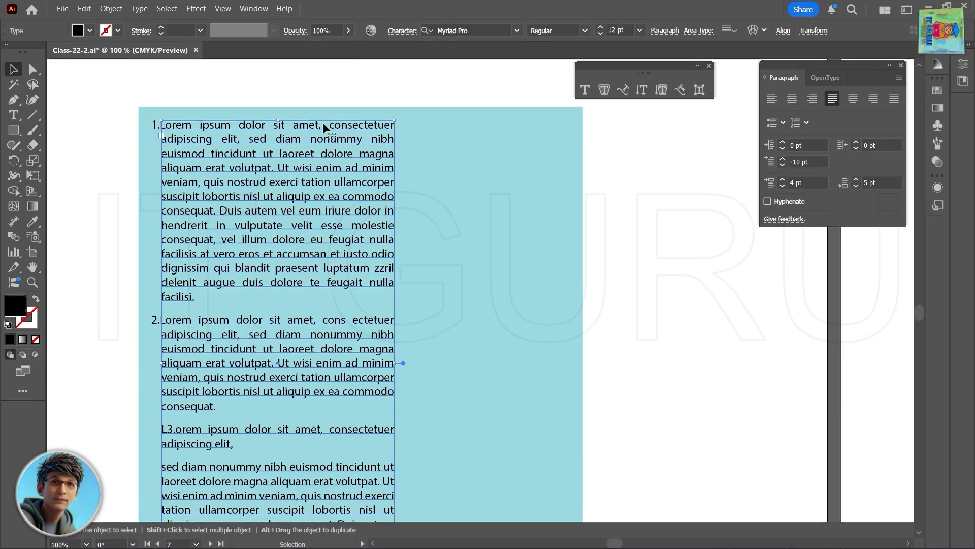
left_click(767, 202)
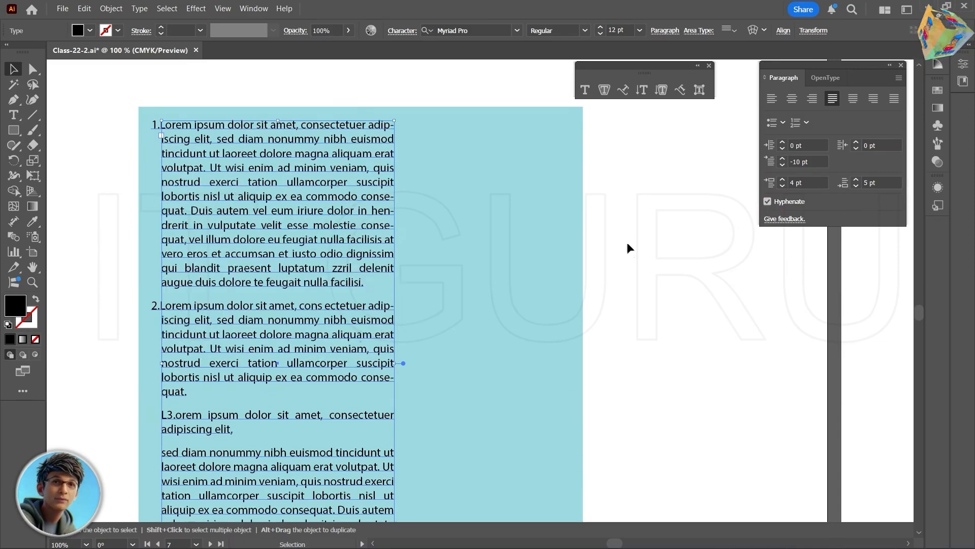
- Look over the example artboards up to Multi columns on artboard 12, ending on the blank artboard below it
scroll(526, 283, "down", 2)
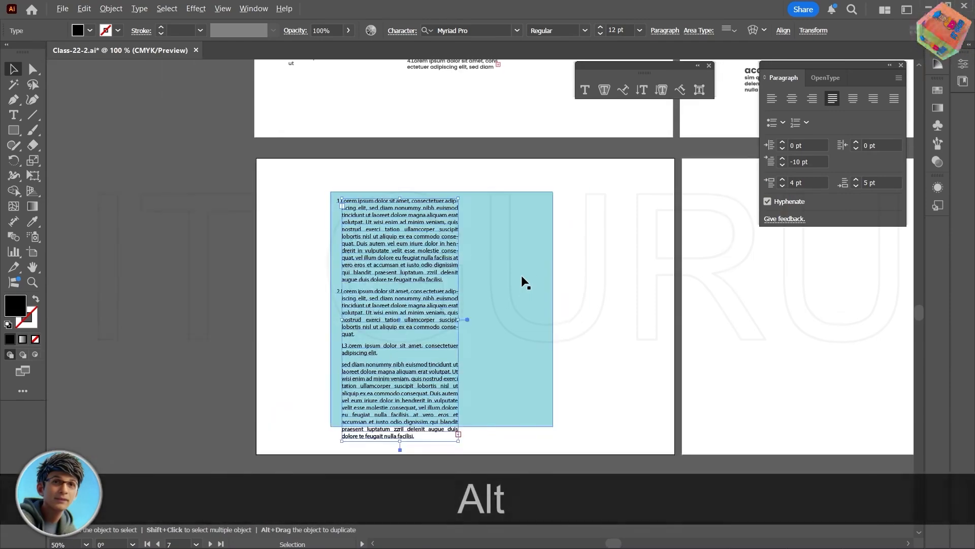
left_click_drag(648, 233, 445, 396)
left_click_drag(662, 252, 420, 289)
key("space")
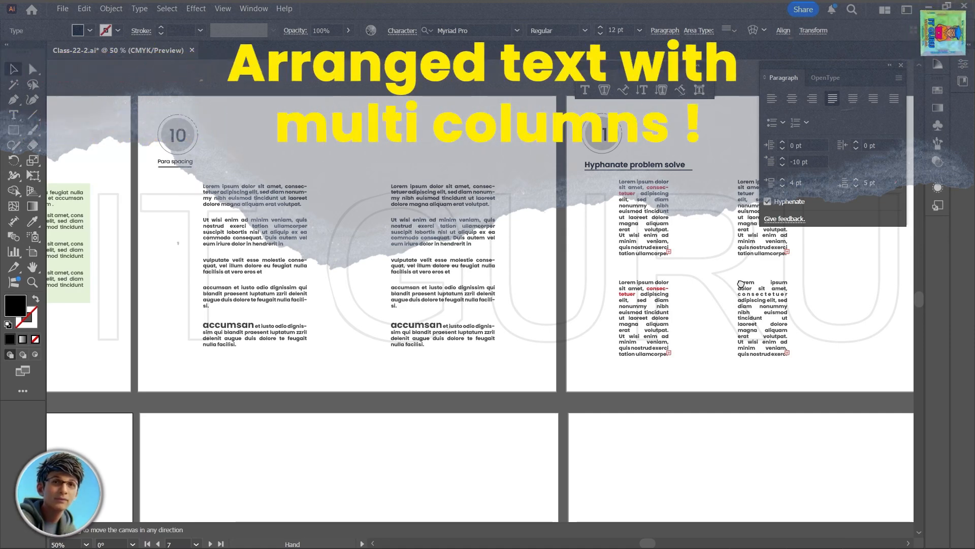
left_click_drag(742, 284, 361, 285)
left_click_drag(659, 307, 407, 237)
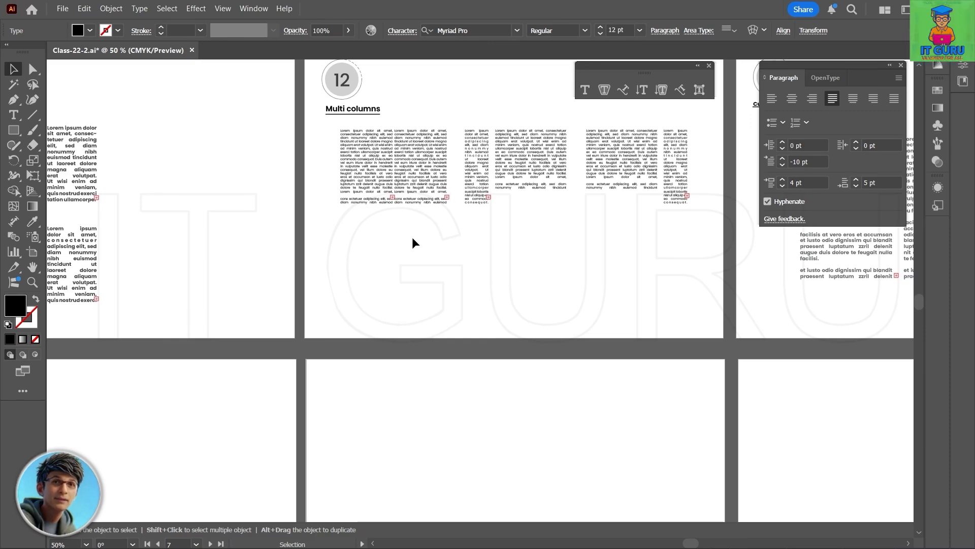
left_click_drag(460, 263, 475, 136)
scroll(447, 257, "down", 2)
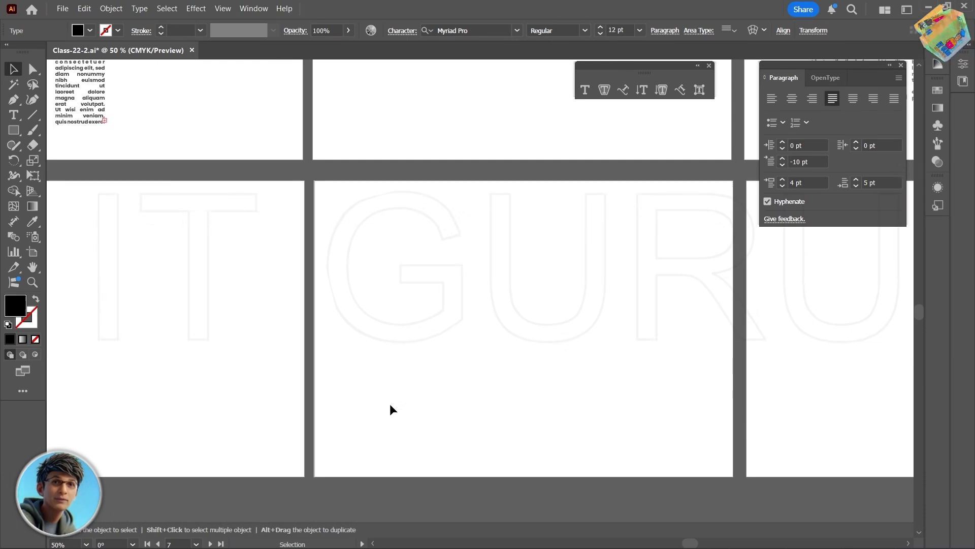
- Create a tall placeholder text frame on the blank artboard below number 12, justified with the last line aligned left
left_click(584, 89)
left_click_drag(365, 221, 486, 457)
left_click(772, 98)
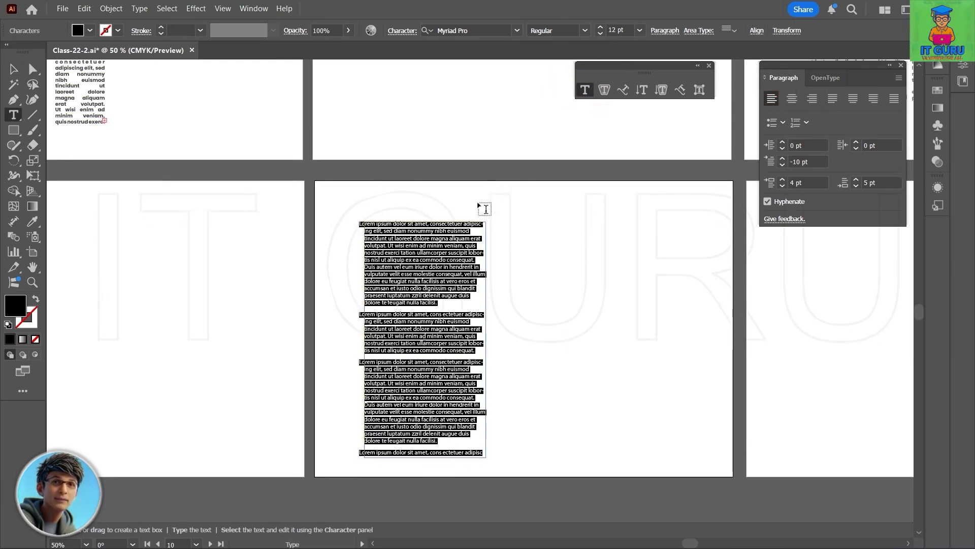
left_click(832, 99)
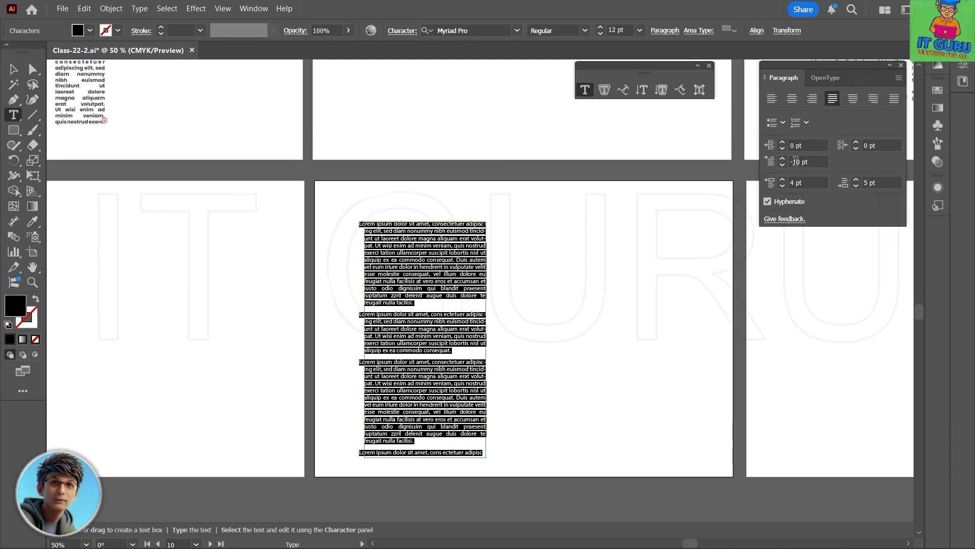
- Set the first-line left indent of the new placeholder text to 0 pt and finish editing the field
left_click(801, 161)
key("BackSpace")
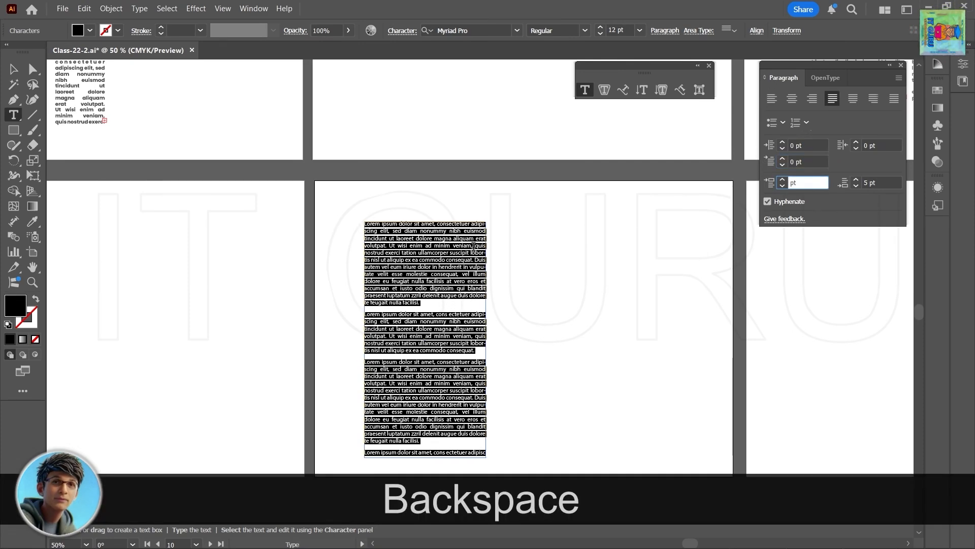
left_click(473, 245)
scroll(407, 303, "up", 2)
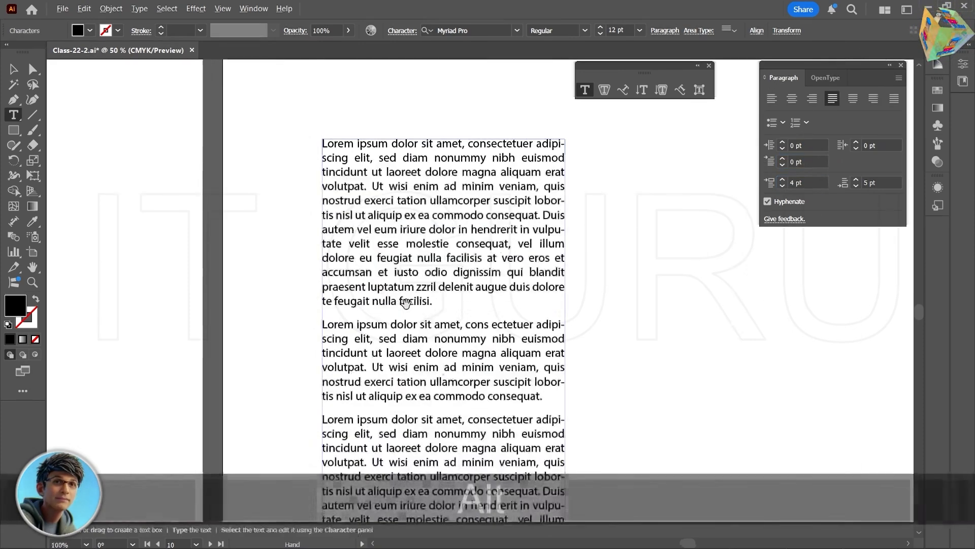
scroll(444, 274, "down", 2)
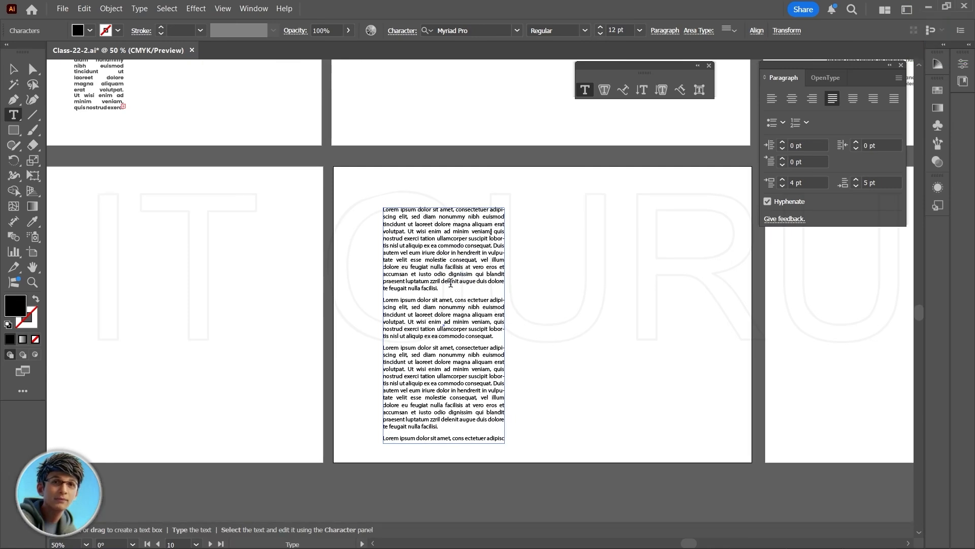
- Shorten the new text frame from below so that the end of the placeholder text overflows
key("Escape")
left_click_drag(444, 447, 445, 358)
scroll(531, 349, "up", 2)
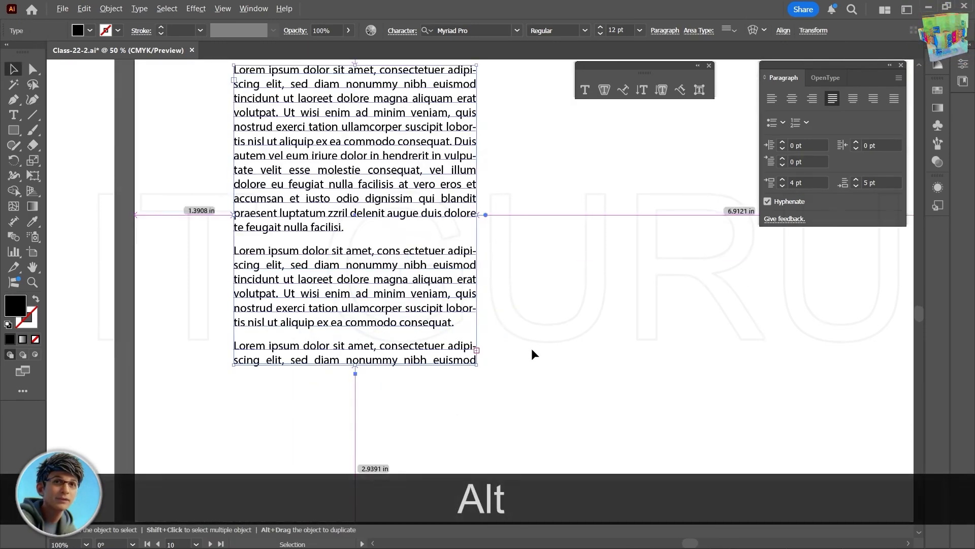
scroll(519, 348, "down", 1)
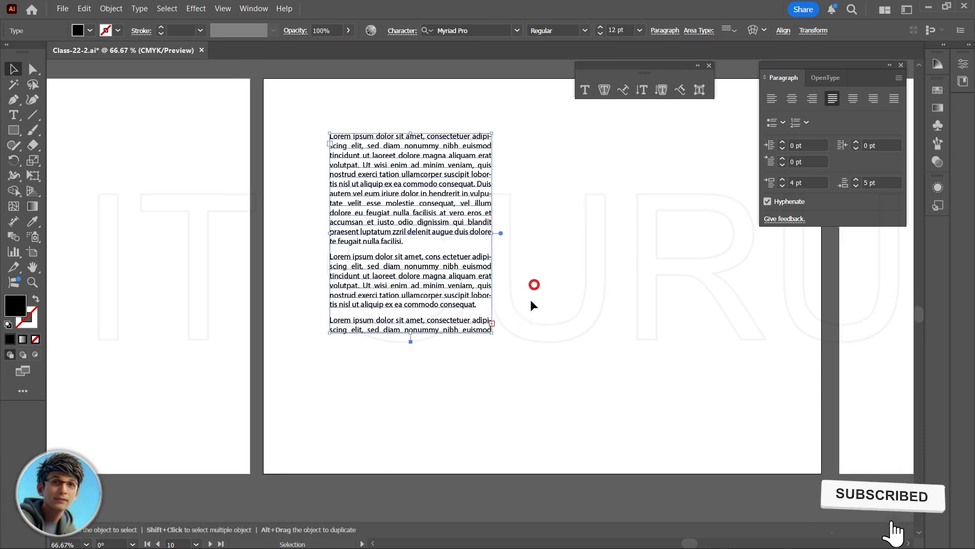
- Try threading the overflow text into a second frame beside the first column, and undo the frame and its move
left_click(491, 323)
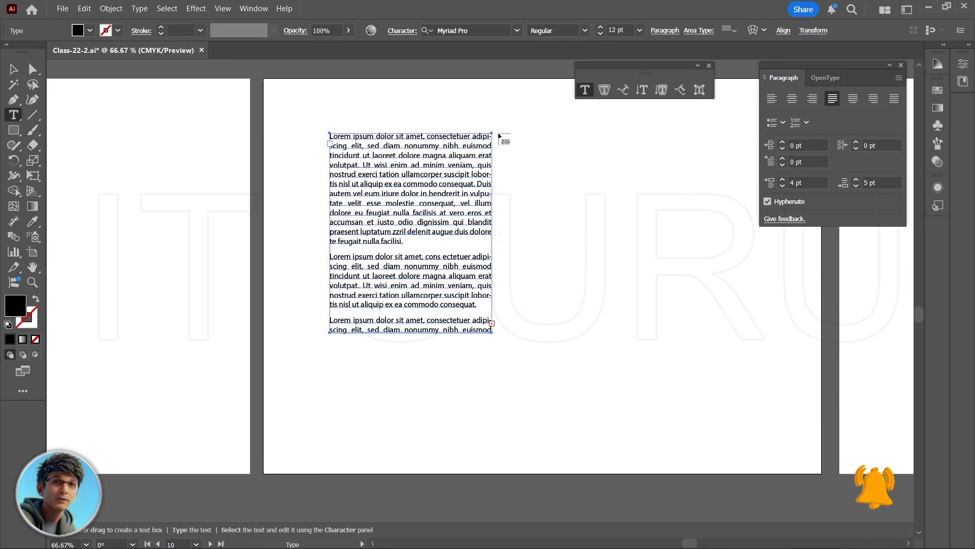
left_click_drag(499, 133, 679, 262)
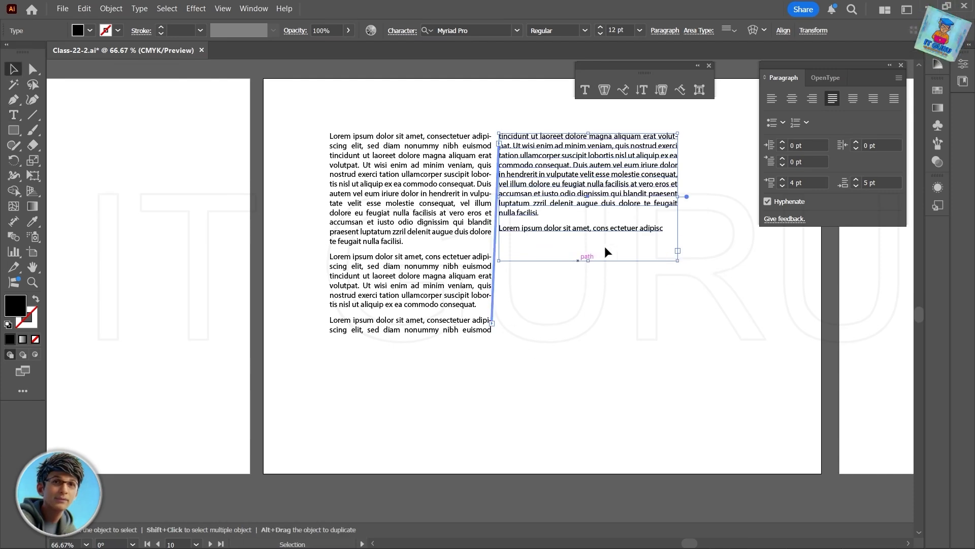
mouse_move(522, 148)
left_mouse_down()
mouse_move(539, 148)
mouse_move(522, 148)
left_mouse_up()
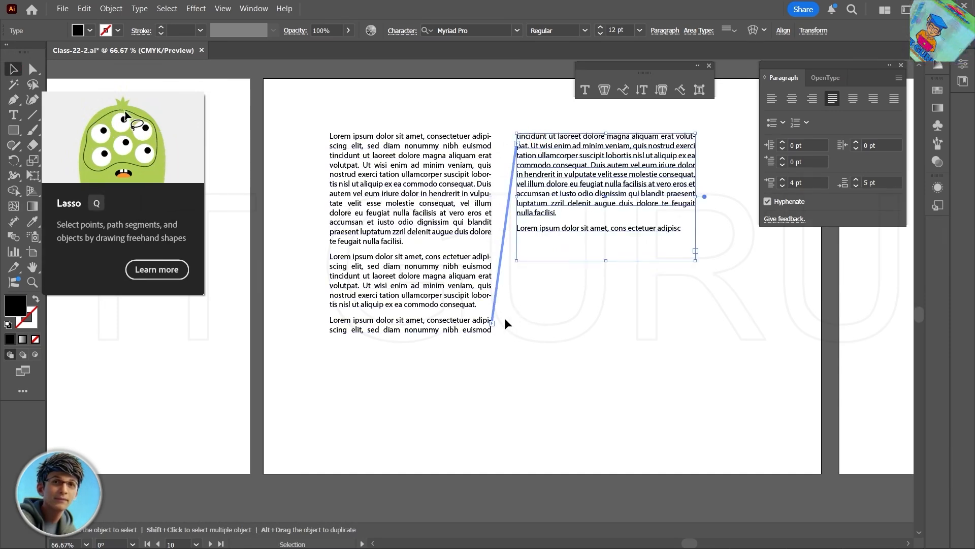
key("ctrl+z")
key("ctrl+z")
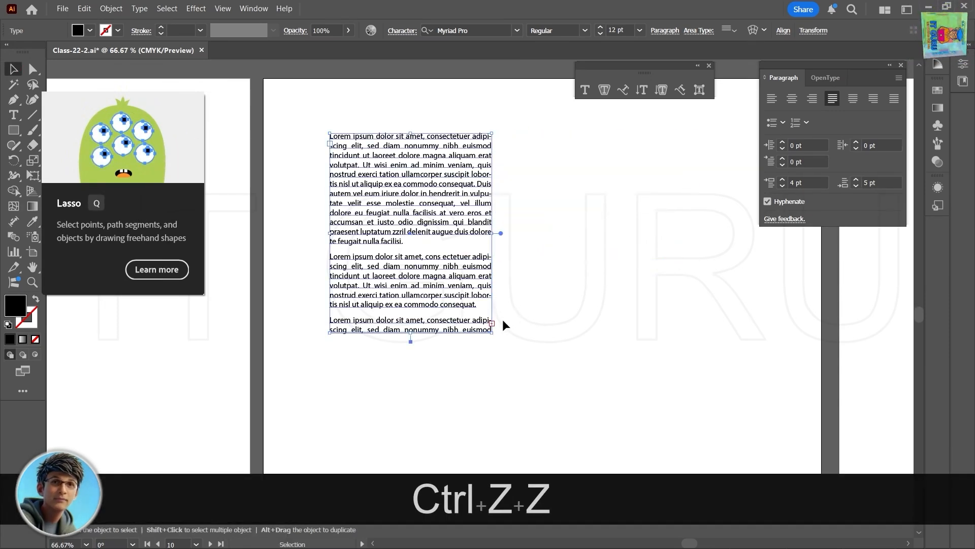
- Extend the text frame downward to fit all the placeholder text, and cut its last two paragraphs
left_click_drag(410, 341, 410, 460)
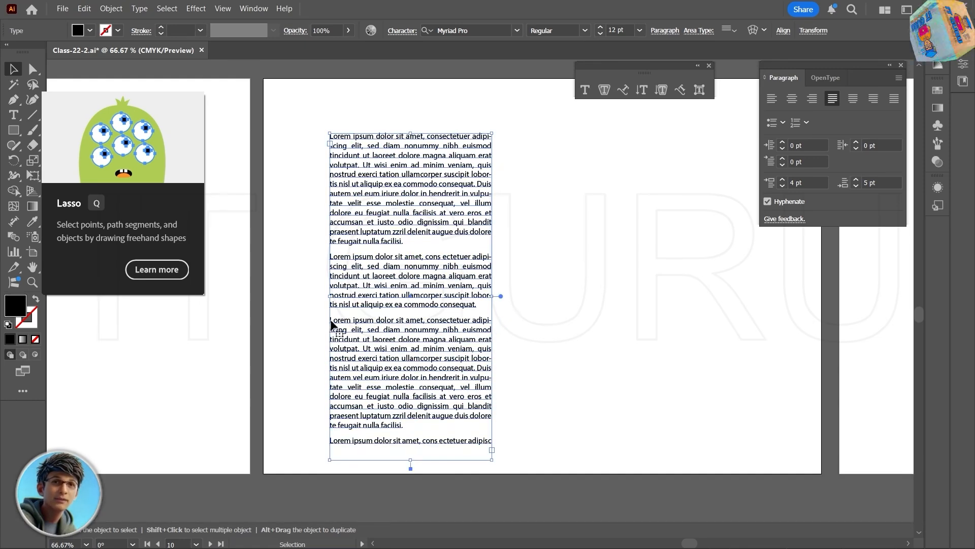
left_click(585, 90)
left_click_drag(331, 320, 505, 441)
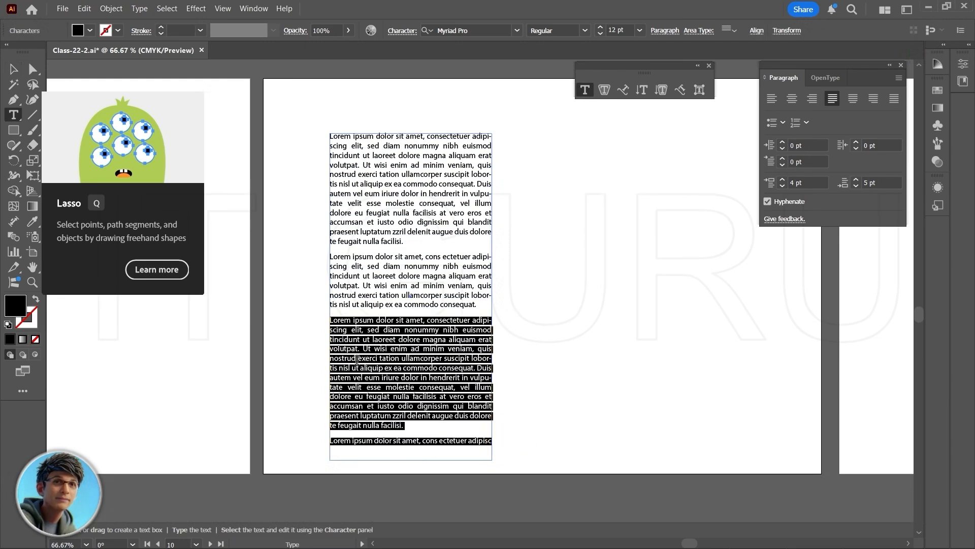
key("ctrl+x")
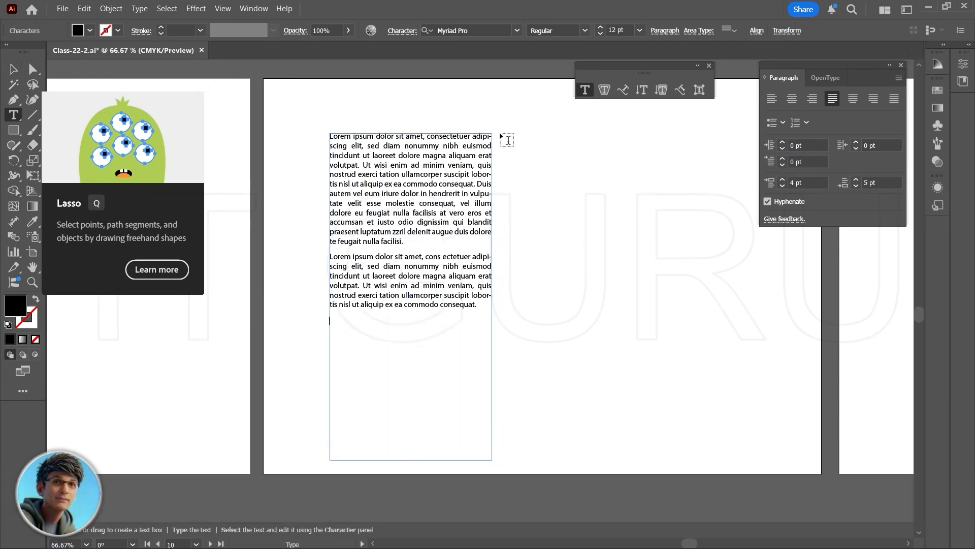
- Draw a rectangle beside the text column, level with its upper edge, and swap its fill and stroke to leave only an outline
left_click(14, 130)
left_click_drag(503, 134, 687, 314)
left_click(36, 299)
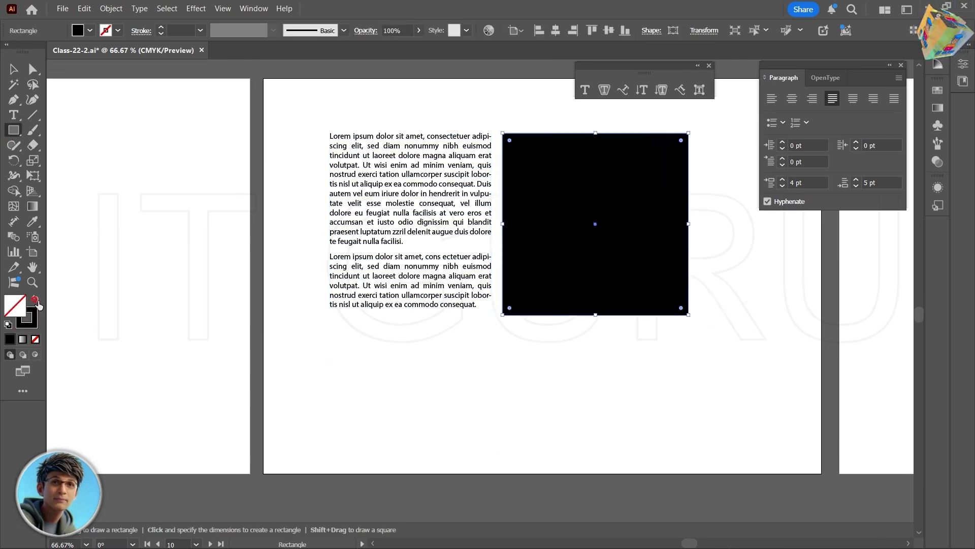
- Try turning the outlined rectangle beside the column into a text area, and undo the text and the rectangle
key("t")
left_click(513, 147)
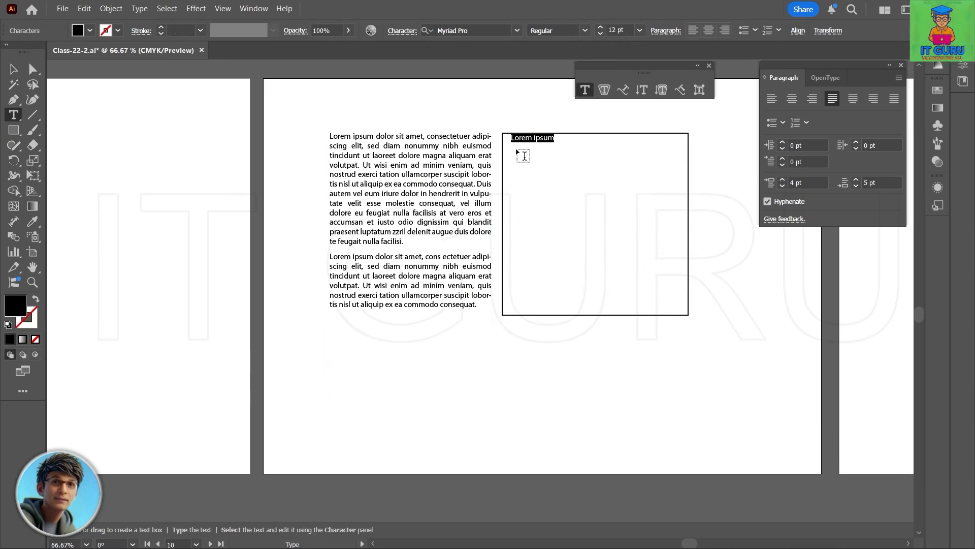
key("ctrl+z")
key("ctrl+z")
key("ctrl+z")
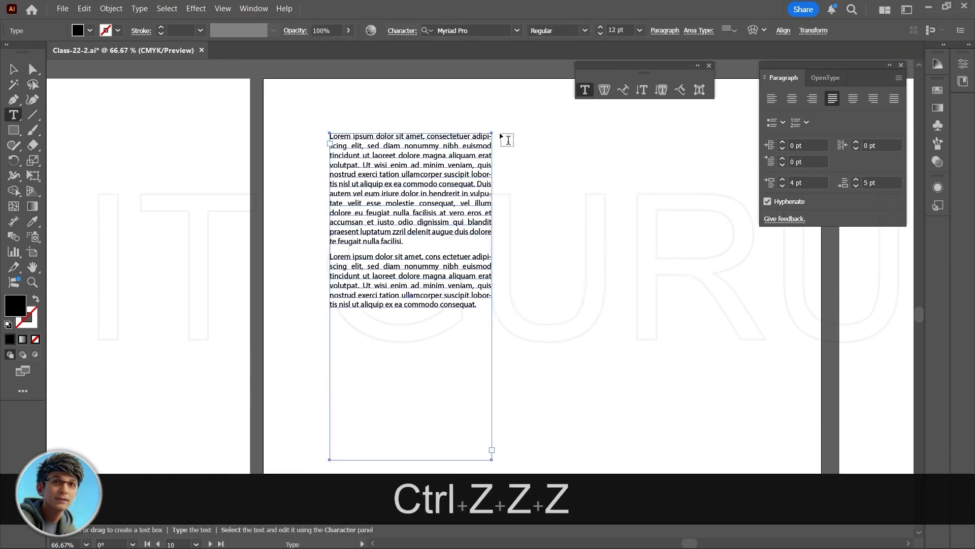
- Try pasting the cut paragraphs into a separate second text frame and below the first column's text, and undo both pastes and the frame
left_click(507, 138)
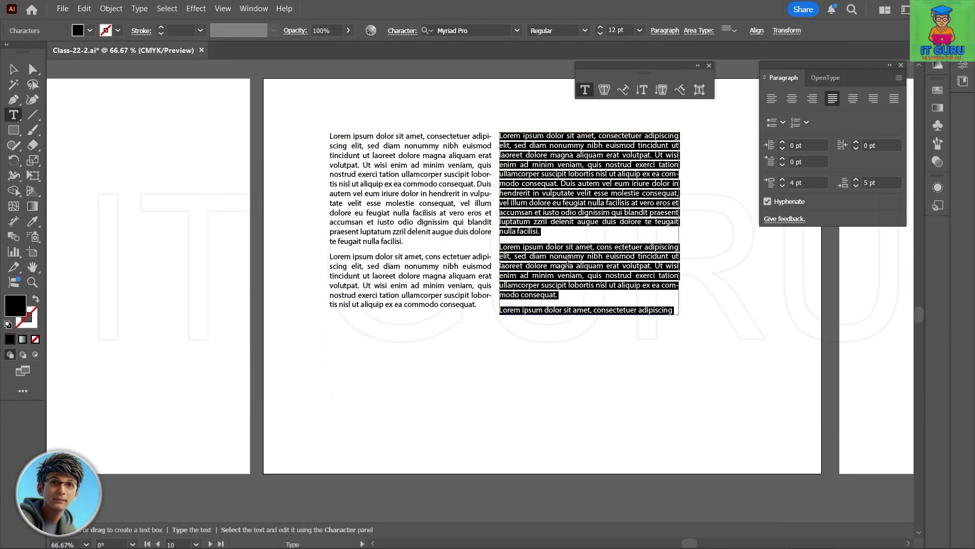
key("ctrl+v")
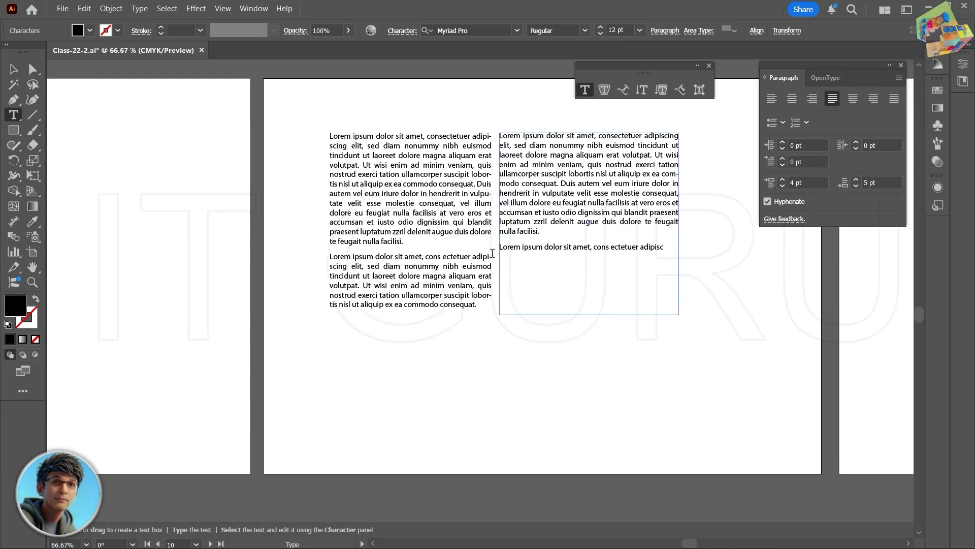
left_click(481, 306)
key("Return")
key("Return")
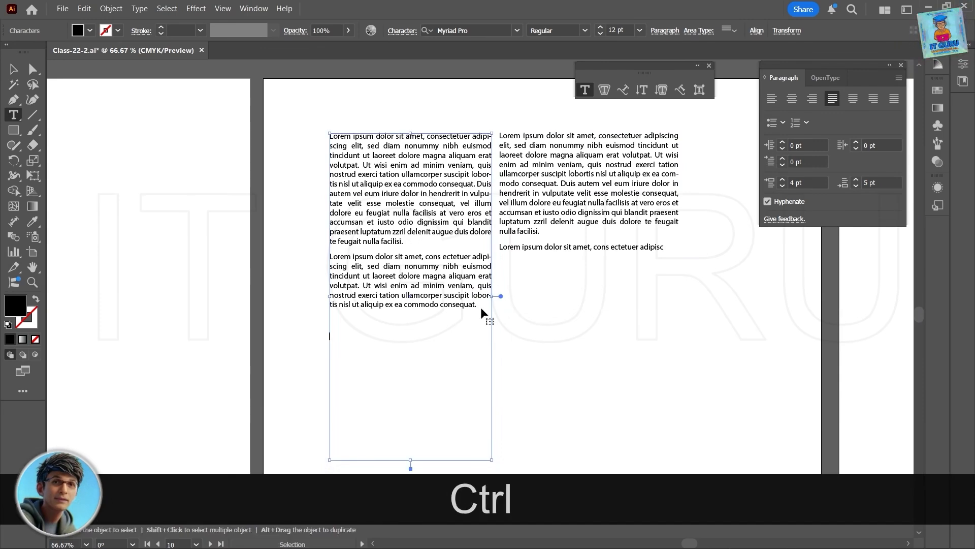
key("ctrl+v")
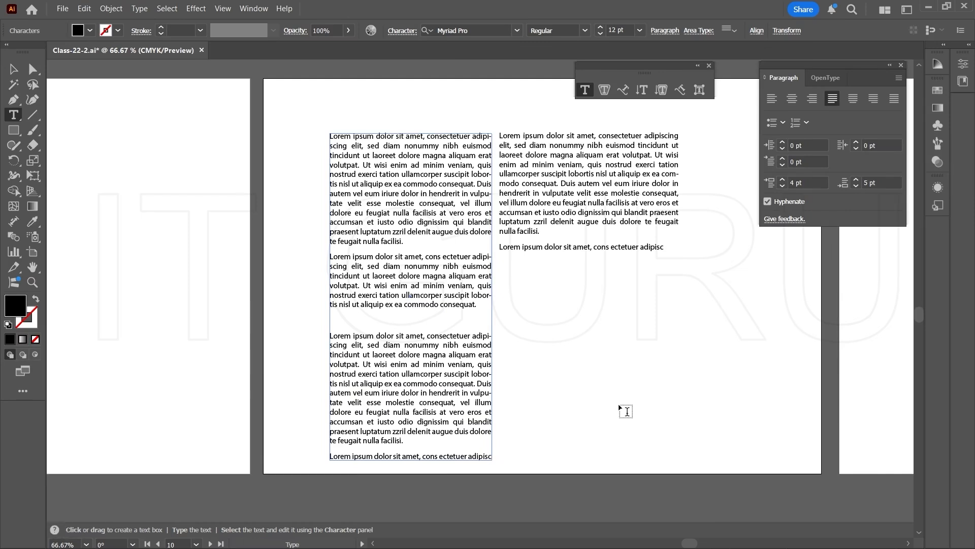
key("ctrl+z")
key("ctrl+z")
key("ctrl+z")
key("ctrl+z")
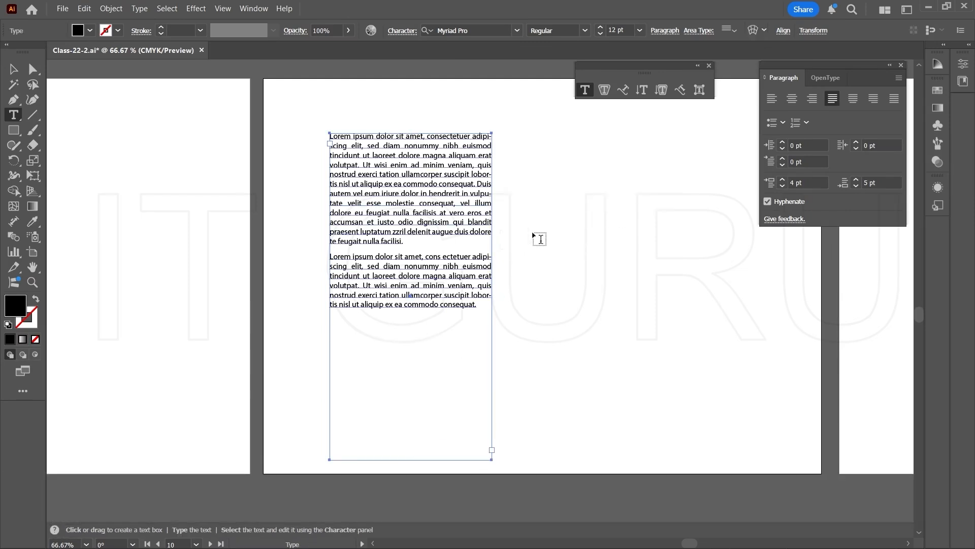
- Fit the text frame's height to its two placeholder paragraphs
key("v")
double_click(411, 466)
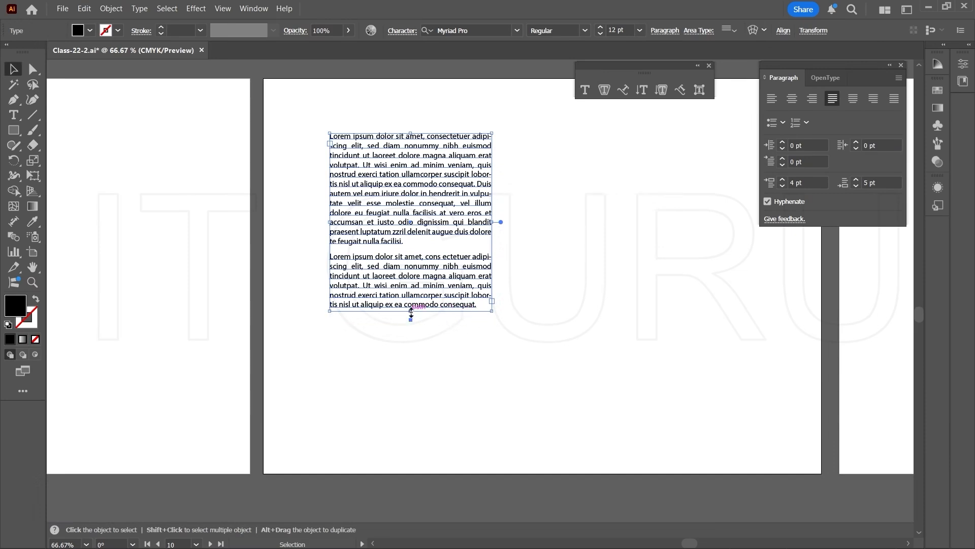
left_click_drag(411, 314, 411, 455)
- Delete the text column and the stray point text from the artboard
key("t")
left_click(480, 304)
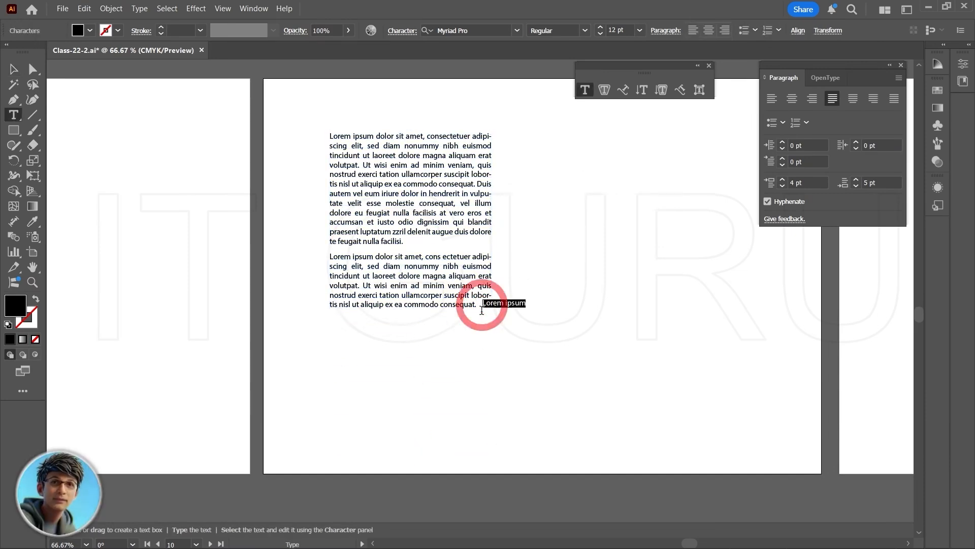
key("Escape")
key("ctrl+a")
key("Delete")
left_click(491, 305)
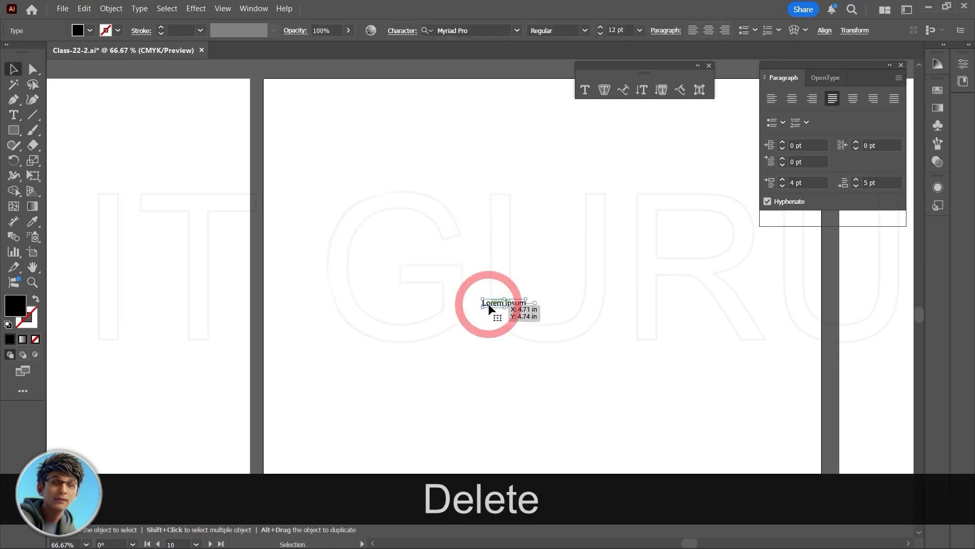
- Draw a tall area text frame filled with placeholder text, and shorten it from below so the text overflows after the second paragraph
left_click(589, 89)
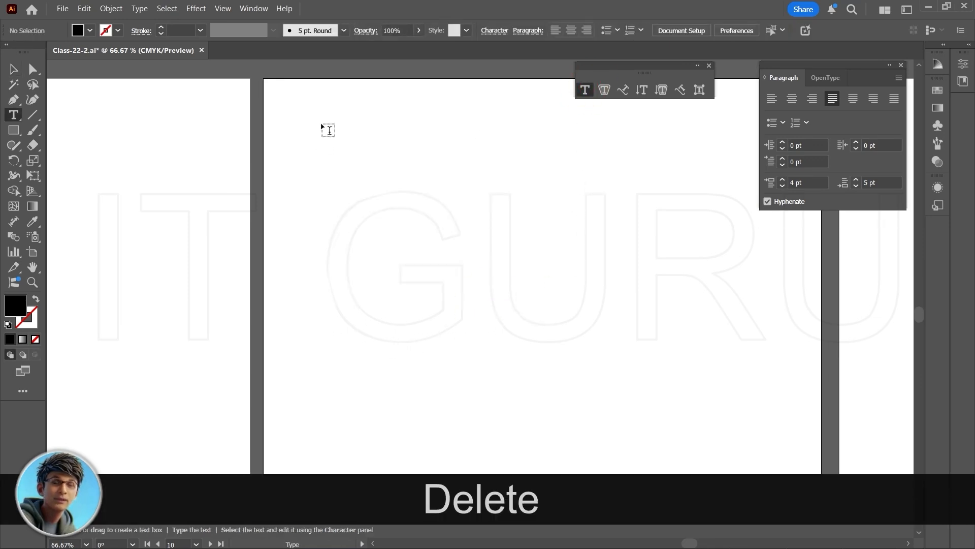
left_click_drag(321, 124, 503, 446)
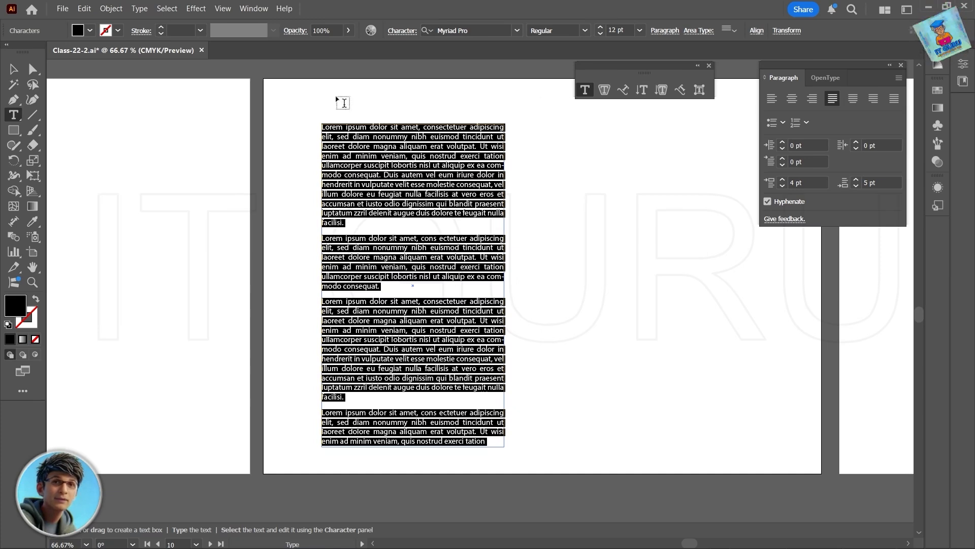
left_click(14, 70)
left_click(351, 158)
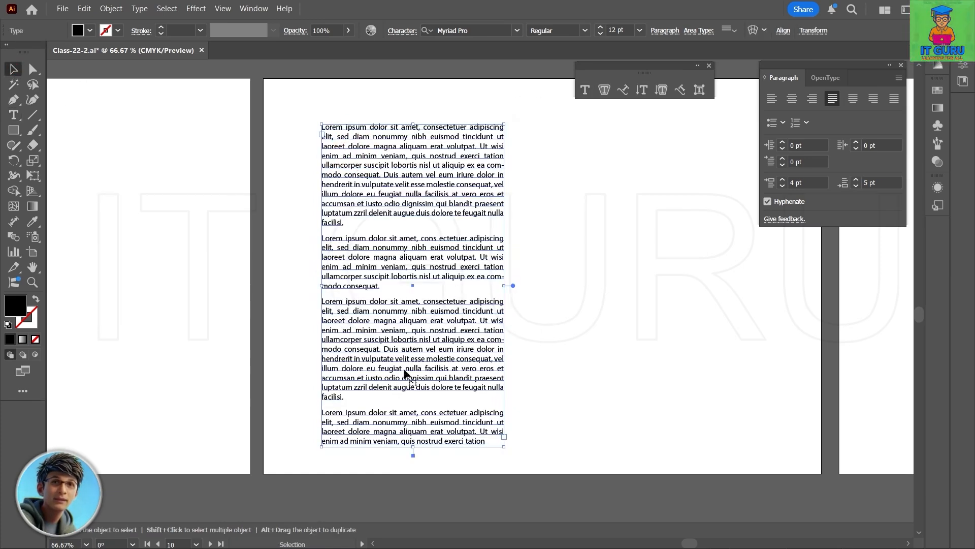
left_click_drag(413, 454, 433, 297)
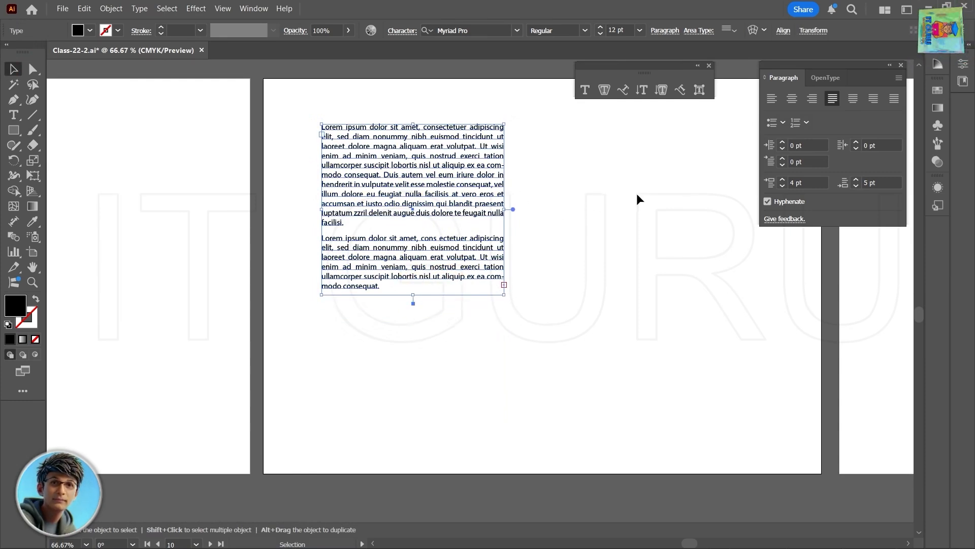
- Thread the overflow text into a second frame beside the first column, and widen the gap between the two columns slightly
key("t")
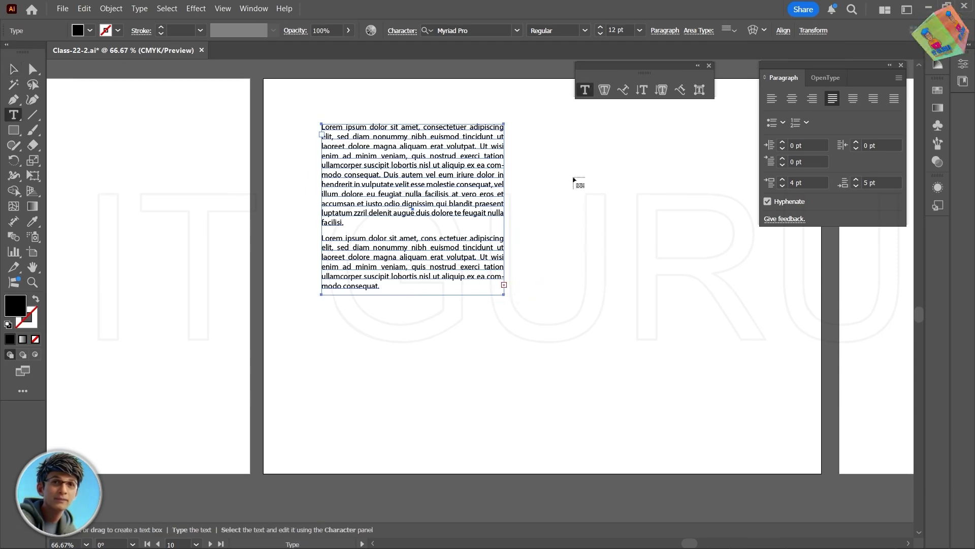
left_click_drag(510, 124, 701, 278)
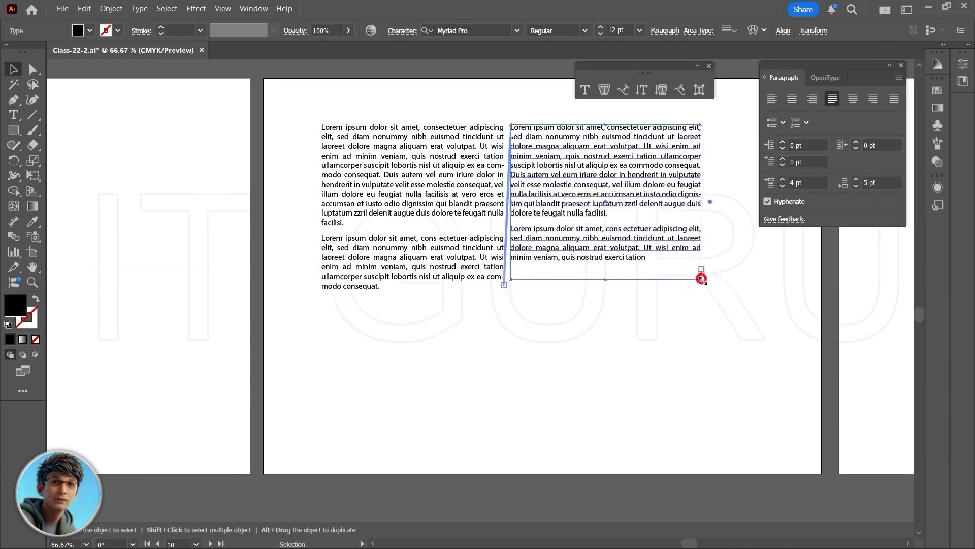
left_click_drag(547, 129, 558, 131)
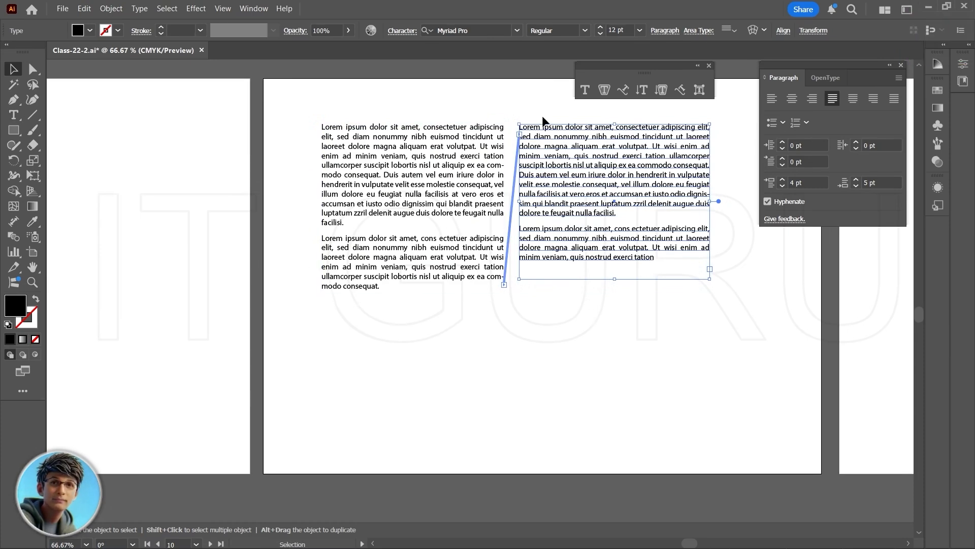
- Copy the first column's second paragraph and paste it three line breaks after the end of that paragraph
left_click(585, 90)
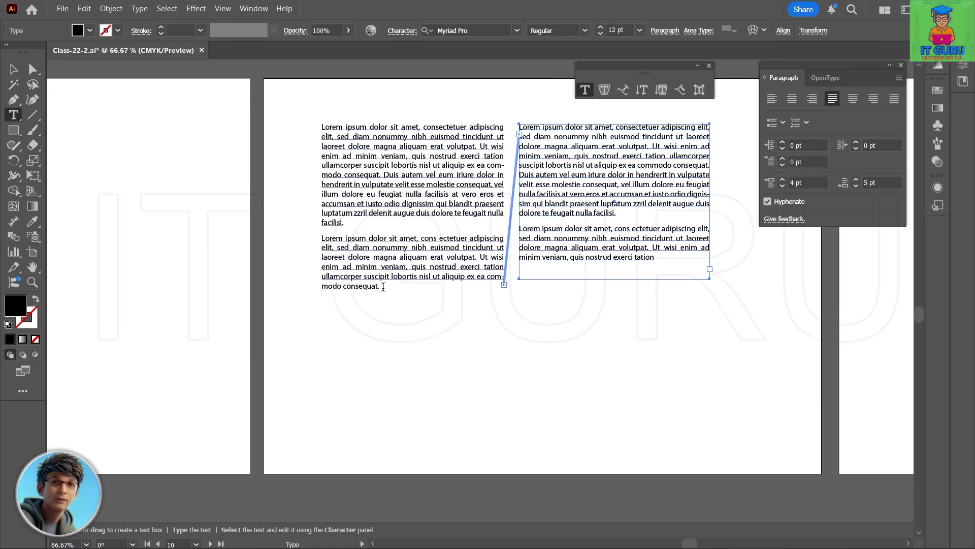
left_click_drag(383, 288, 322, 237)
key("ctrl")
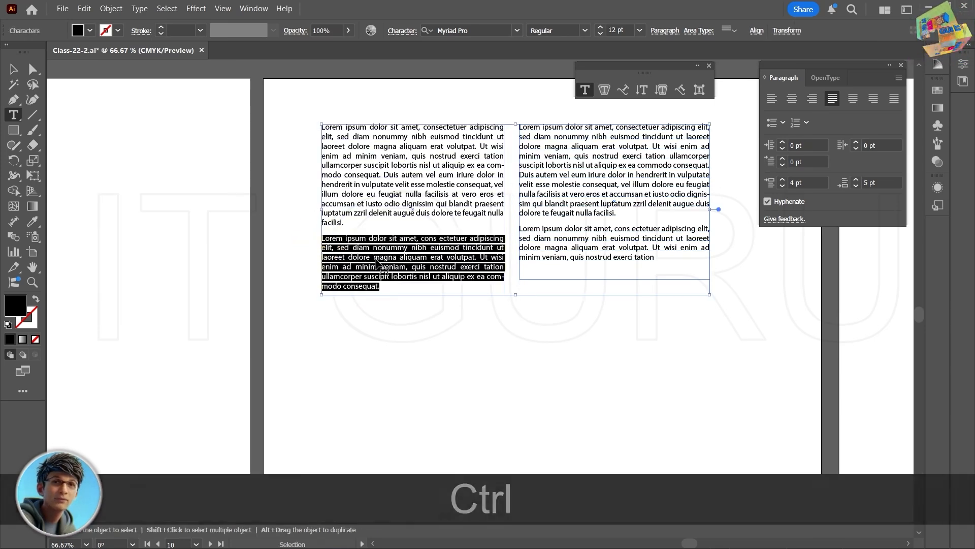
key("ctrl+c")
left_click(393, 292)
key("Return")
key("Return")
key("Return")
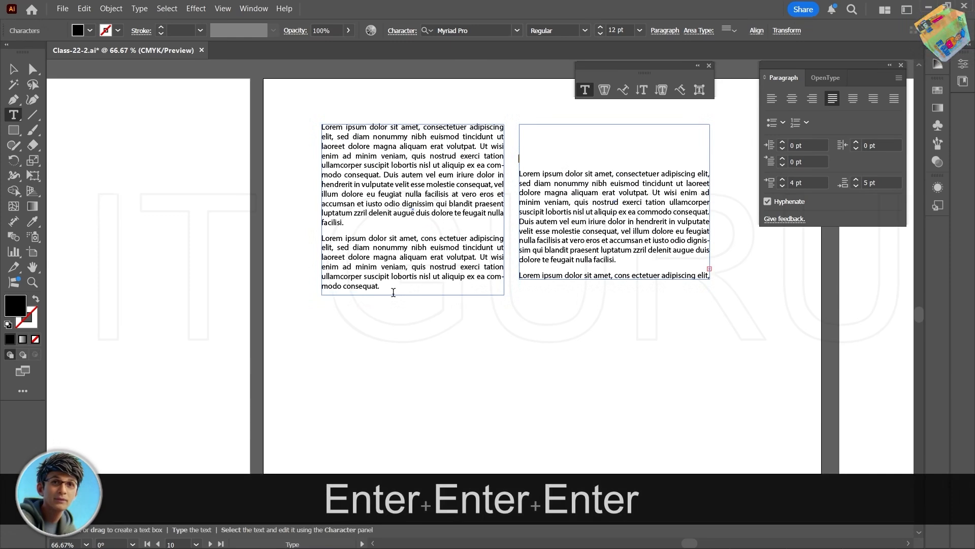
key("ctrl+v")
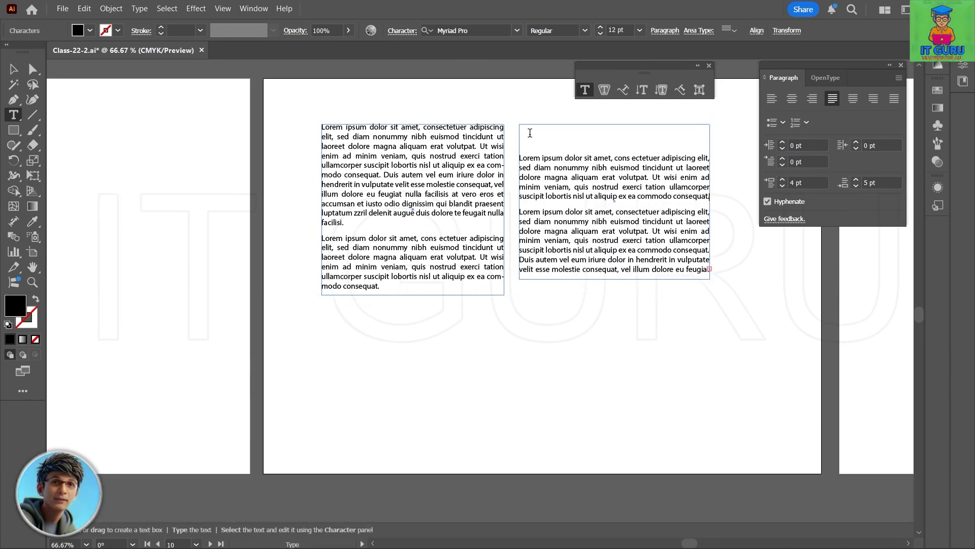
- Remove blank lines at the start of the second column, and paste the copied paragraph directly after the first column's last word
key("Delete")
key("Delete")
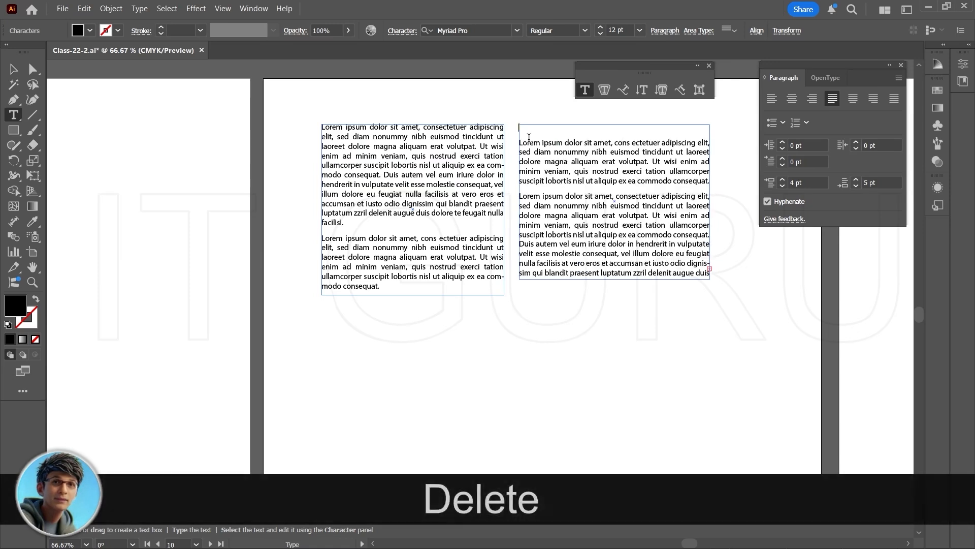
left_click(386, 289)
key("ctrl+v")
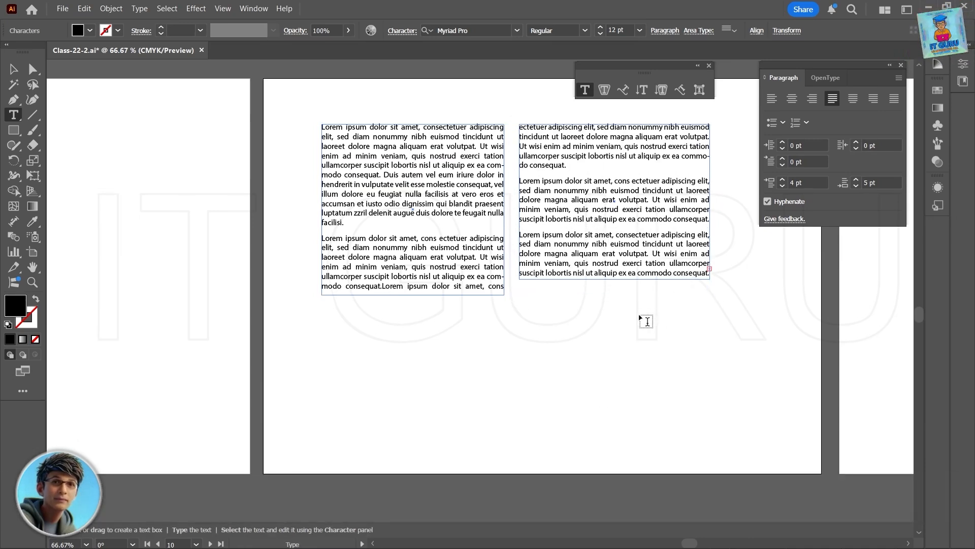
left_click(646, 321, "ctrl")
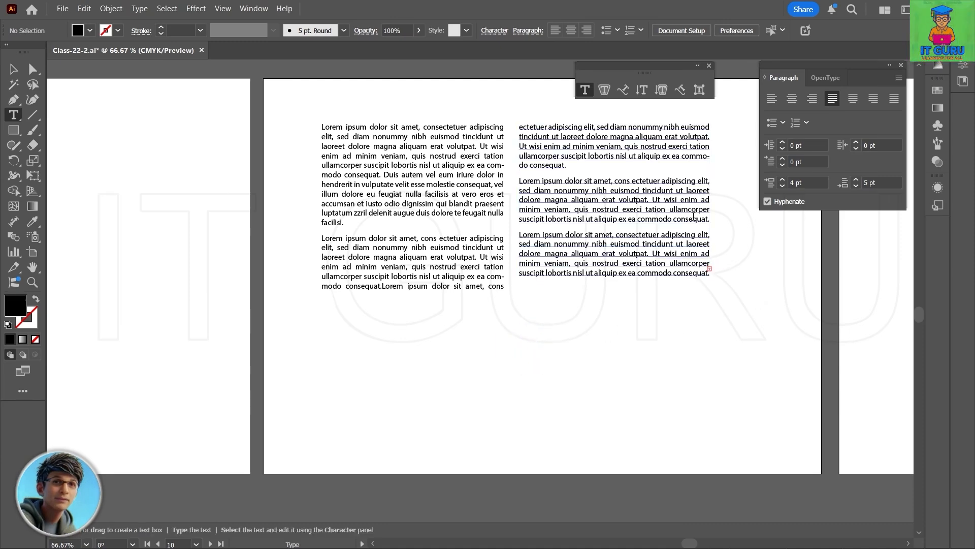
- Thread the second column's overflow text into a third frame beside it, level with its upper edge
key("v")
left_click(710, 272)
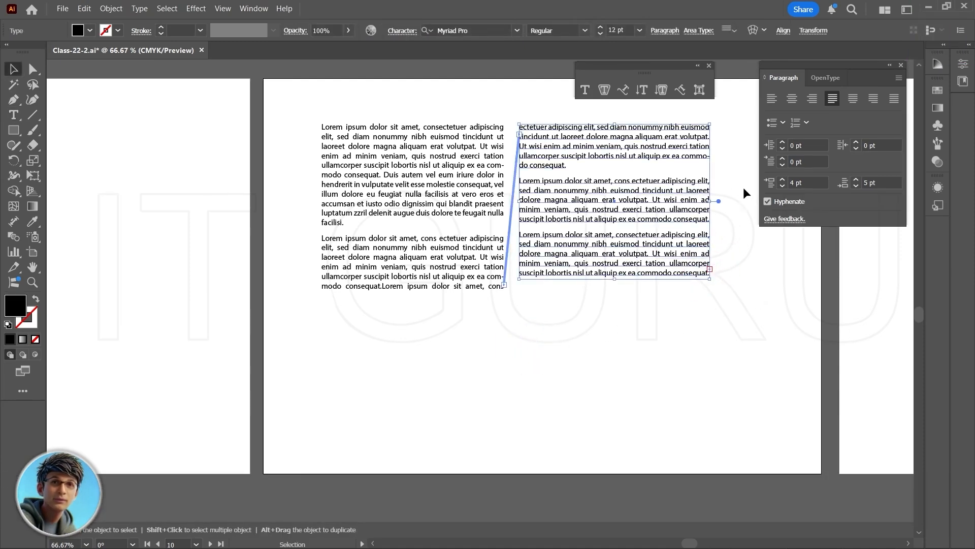
scroll(541, 333, "up", 2)
scroll(541, 332, "right", 3)
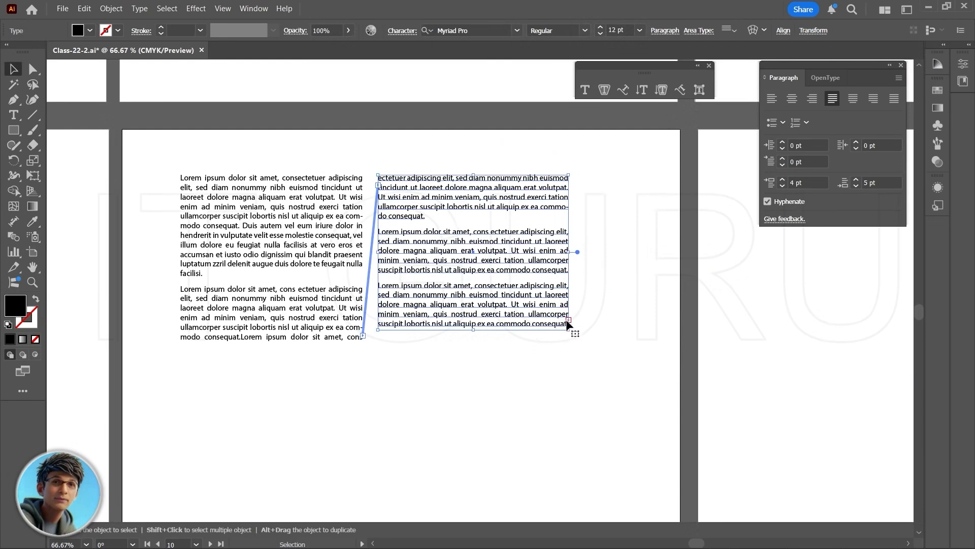
key("t")
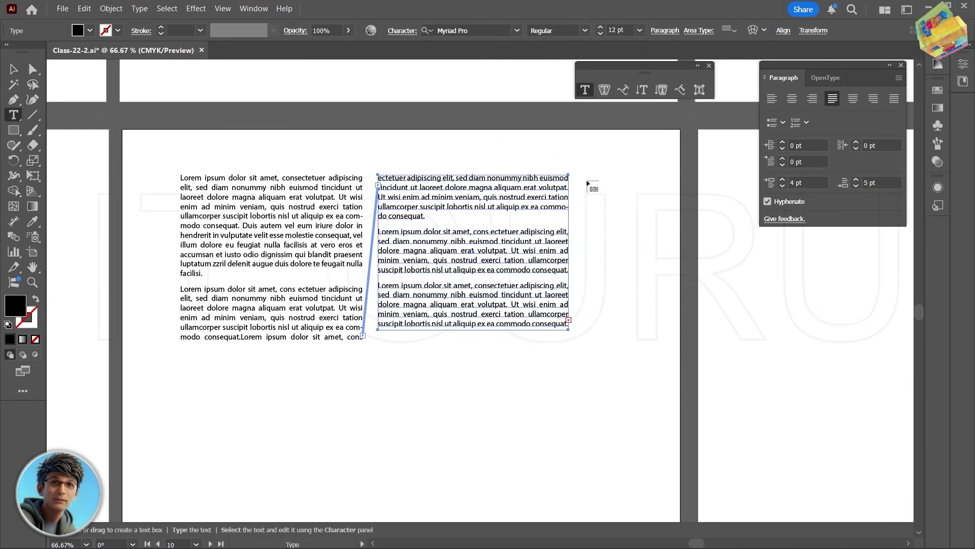
left_click_drag(582, 176, 752, 294)
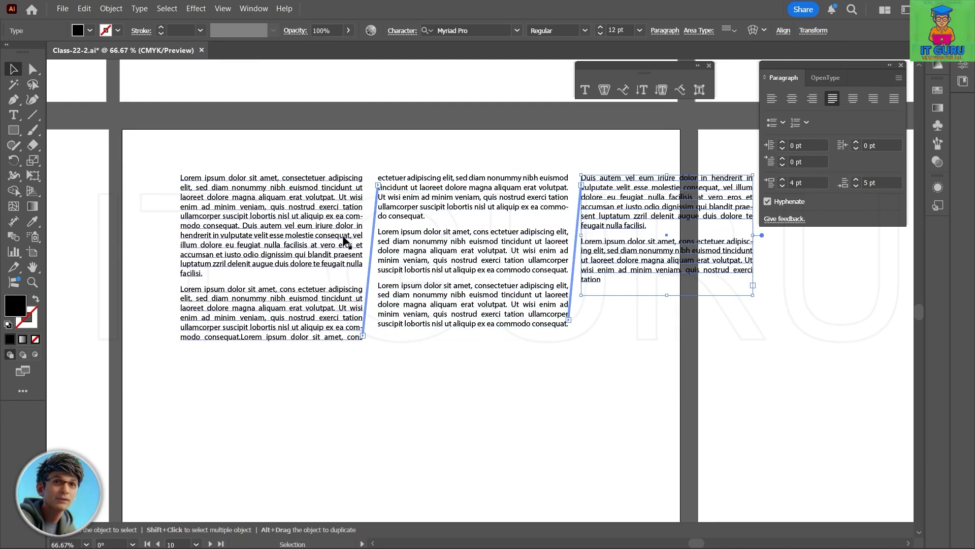
- Examine the text wrap example on artboard 13, including how the columns flow around the large and small cloud shapes
scroll(592, 301, "down", 3)
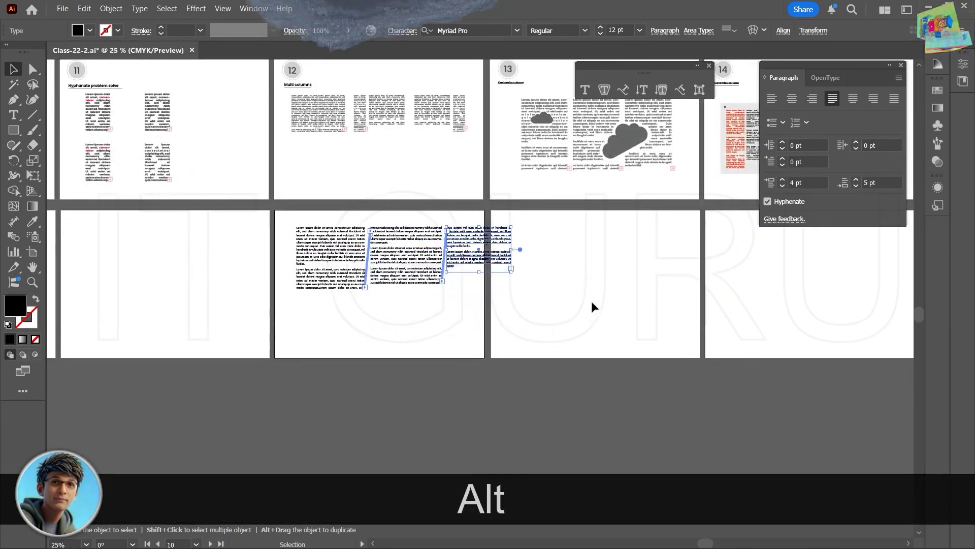
left_click_drag(592, 301, 413, 313)
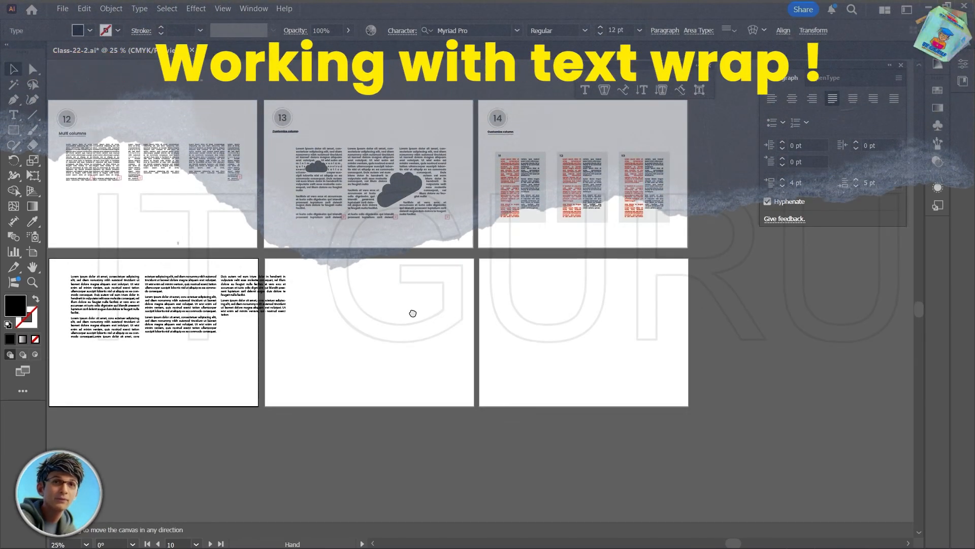
left_click_drag(413, 314, 462, 334)
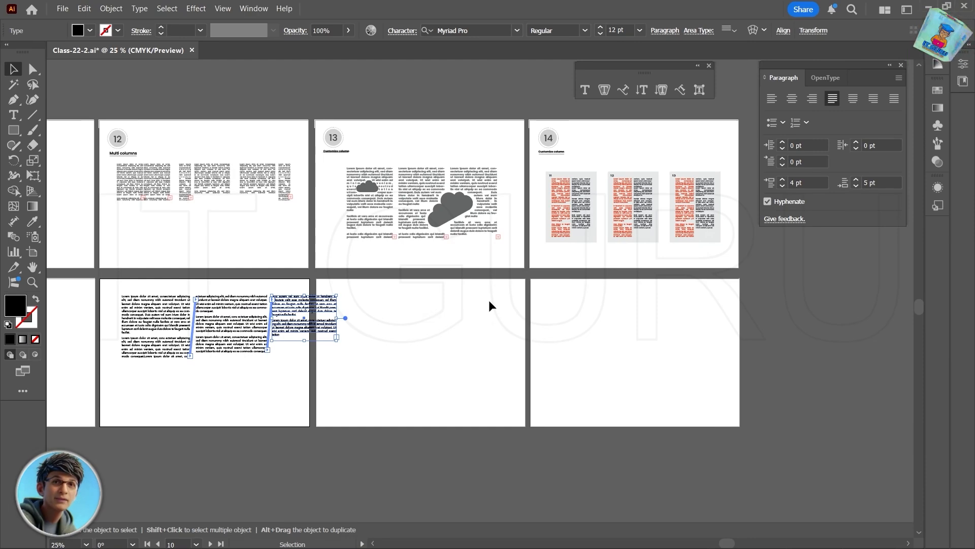
scroll(513, 300, "up", 3)
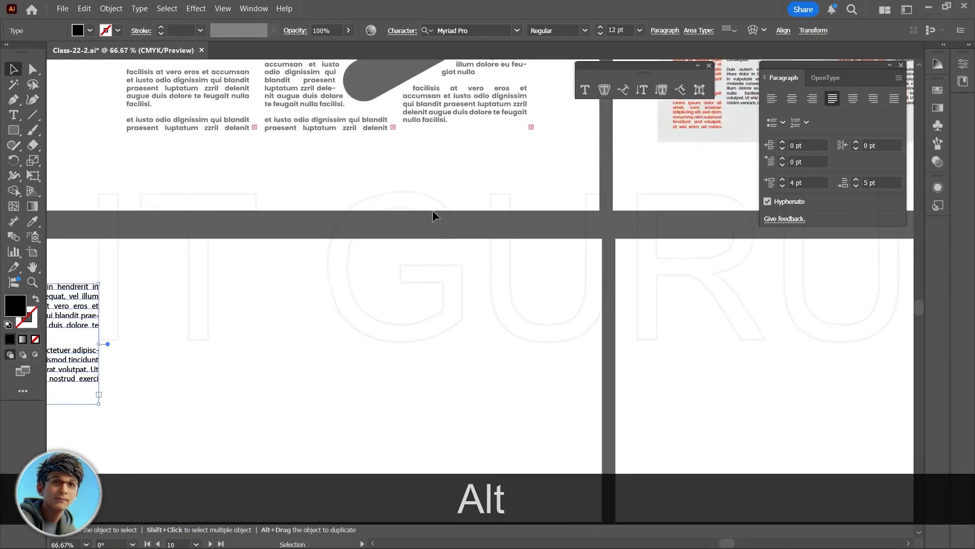
left_click_drag(433, 213, 452, 398)
left_click(435, 257)
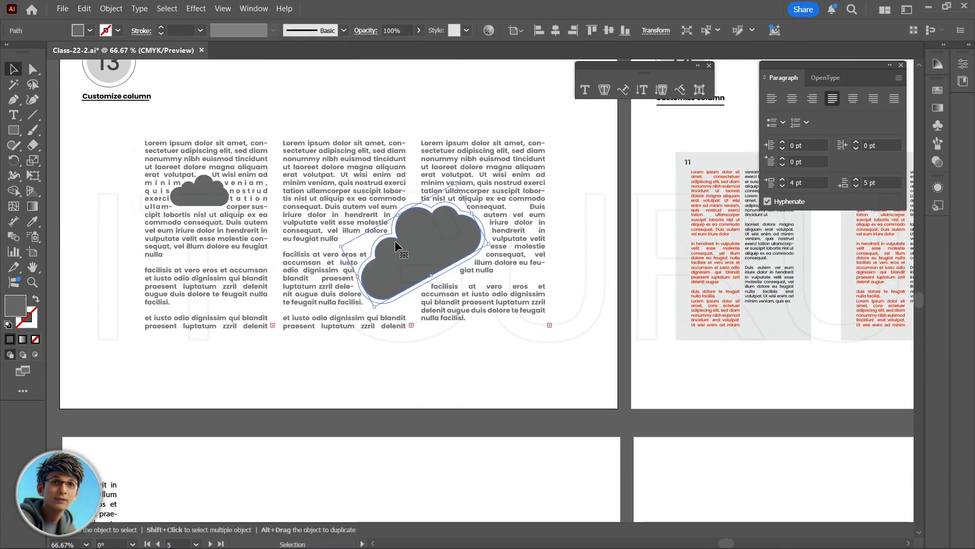
left_click(206, 197)
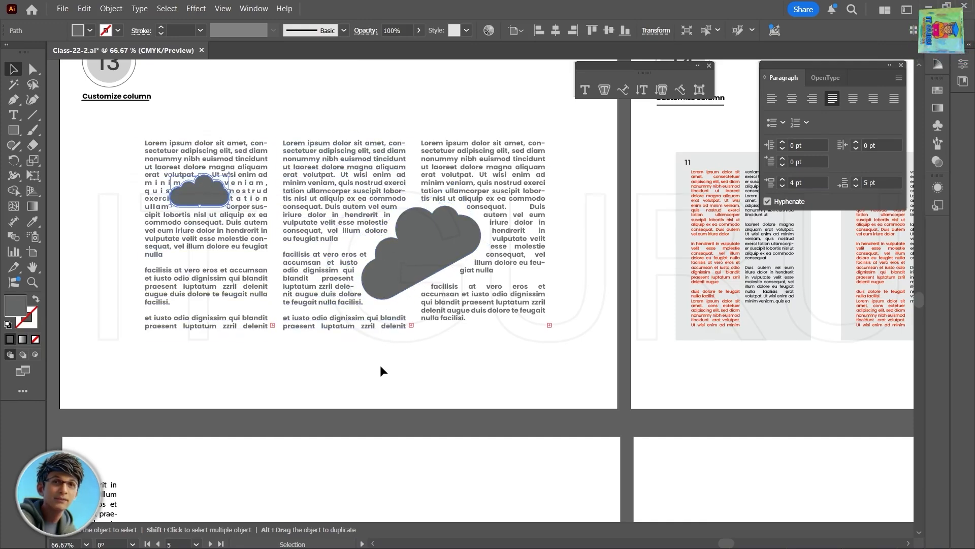
- Delete the practice text extending onto the blank artboard below the text wrap example
key("Delete")
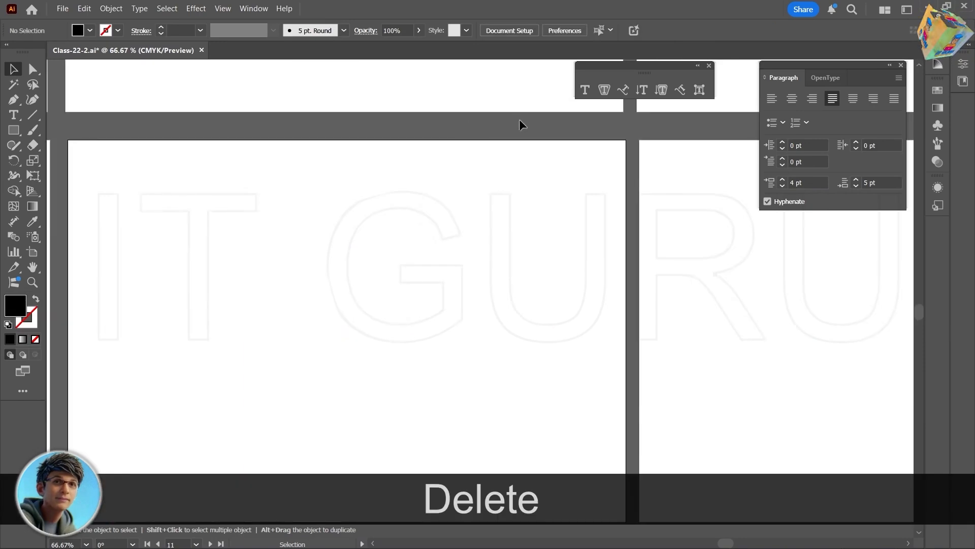
- Add an area text frame about 350 px wide, filled with the lorem ipsum paragraphs, on the blank artboard
left_click(585, 89)
left_click_drag(177, 190, 512, 491)
left_click(323, 342)
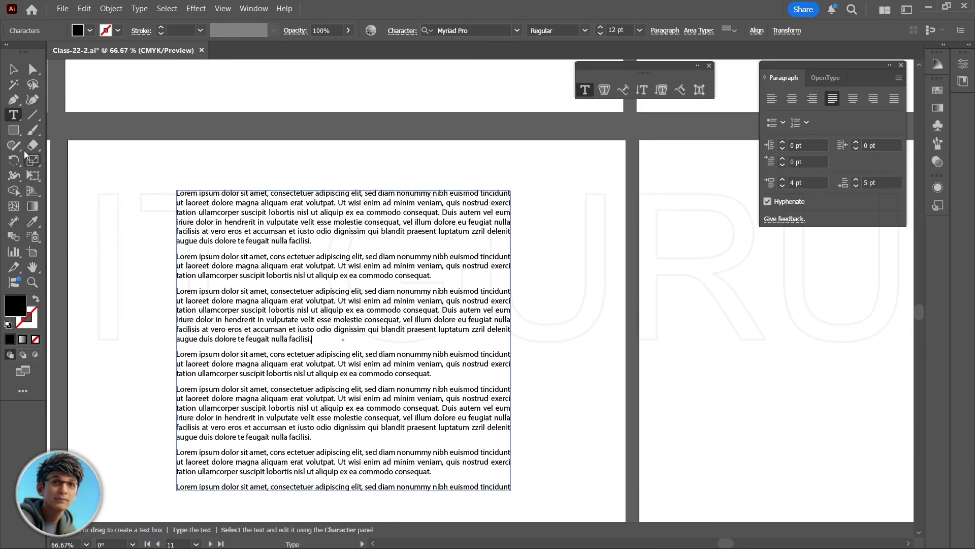
- Draw a tilted black hexagon with the Polygon tool and move it to the middle of the text block
left_click(13, 130)
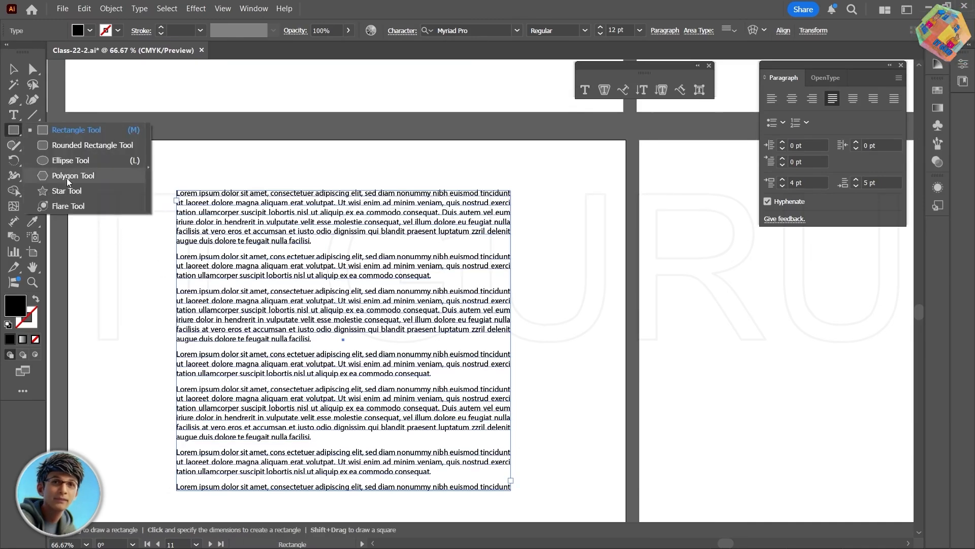
left_click(67, 178)
mouse_move(302, 290)
left_mouse_down()
mouse_move(389, 358)
mouse_move(367, 358)
left_mouse_up()
left_click(14, 69)
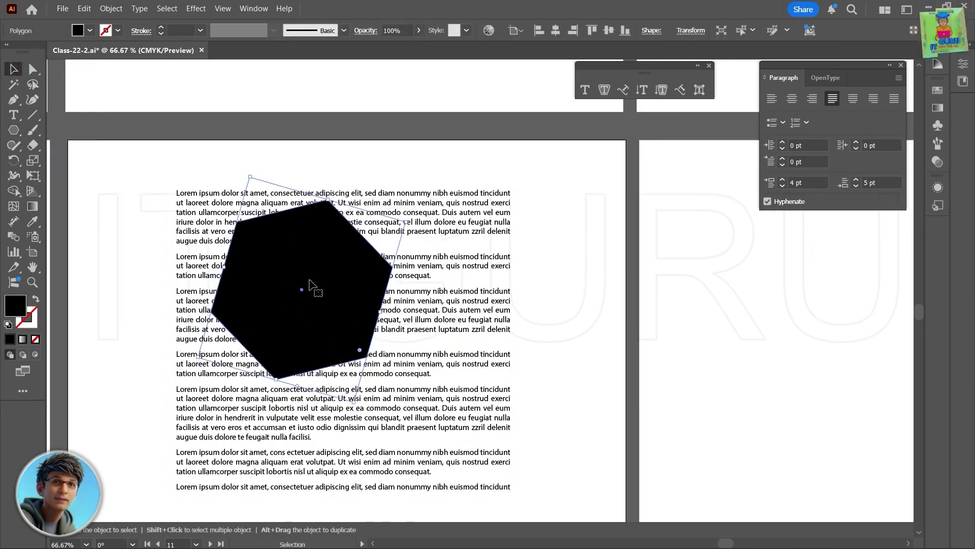
left_click_drag(313, 285, 357, 344)
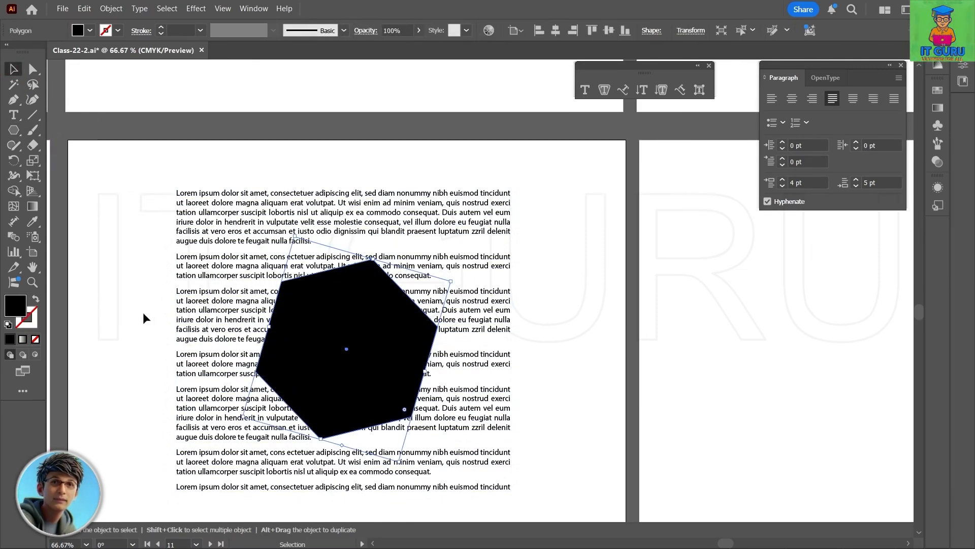
- Select the text block together with the hexagon and make a text wrap around the shape
left_click(358, 235)
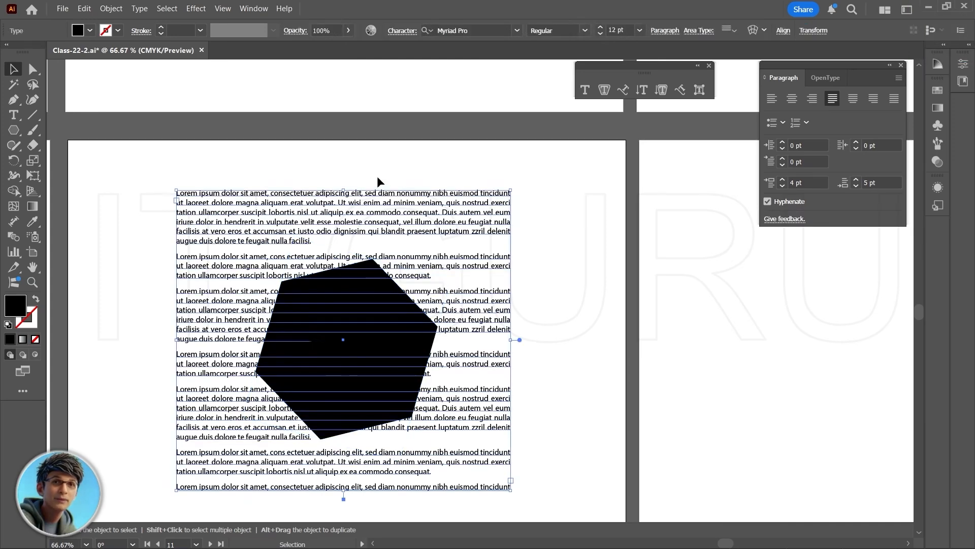
left_click(345, 345, "shift")
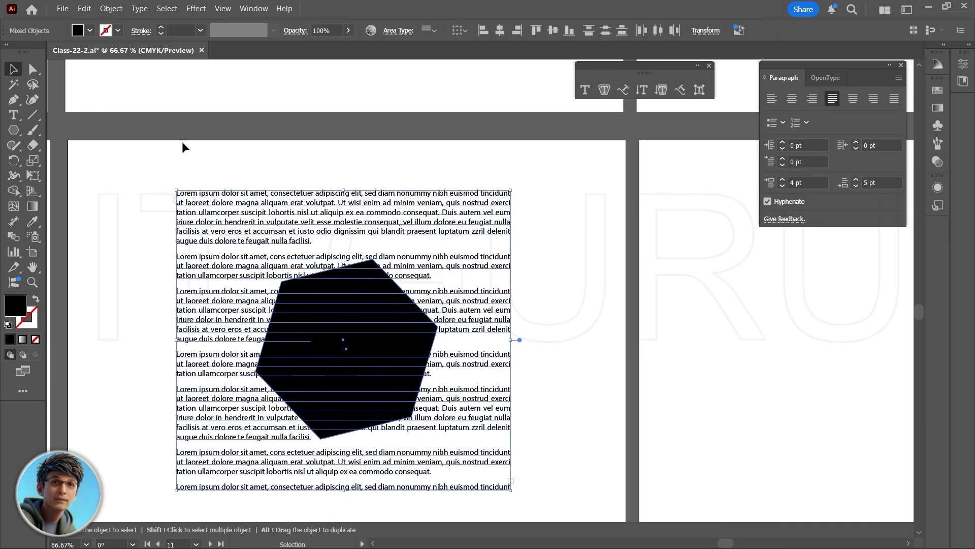
left_click(138, 9)
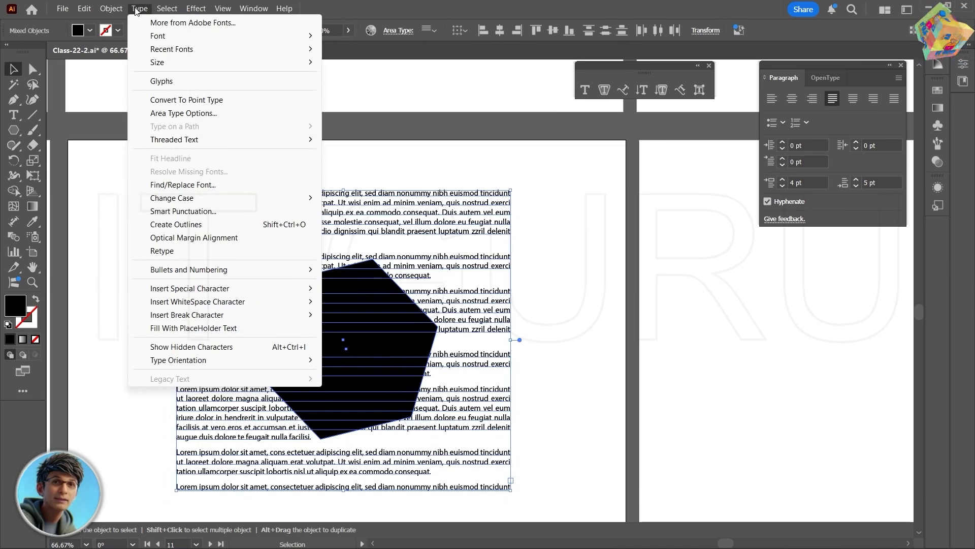
mouse_move(84, 12)
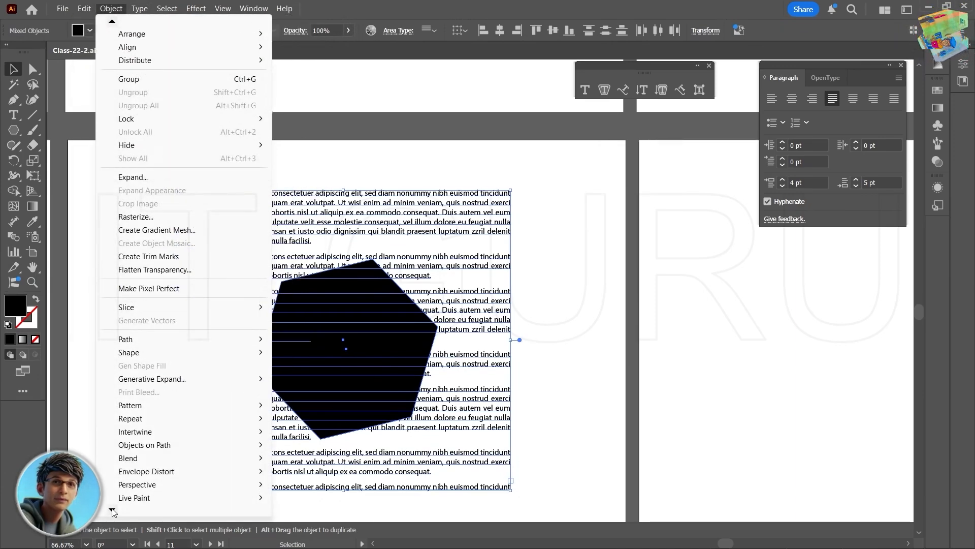
mouse_move(113, 511)
mouse_move(192, 420)
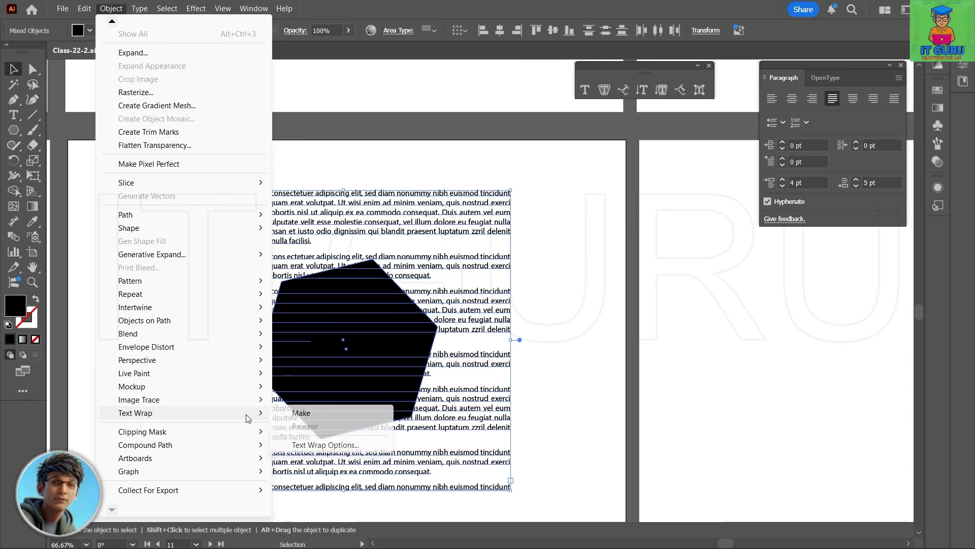
left_click(302, 416)
left_click(433, 237)
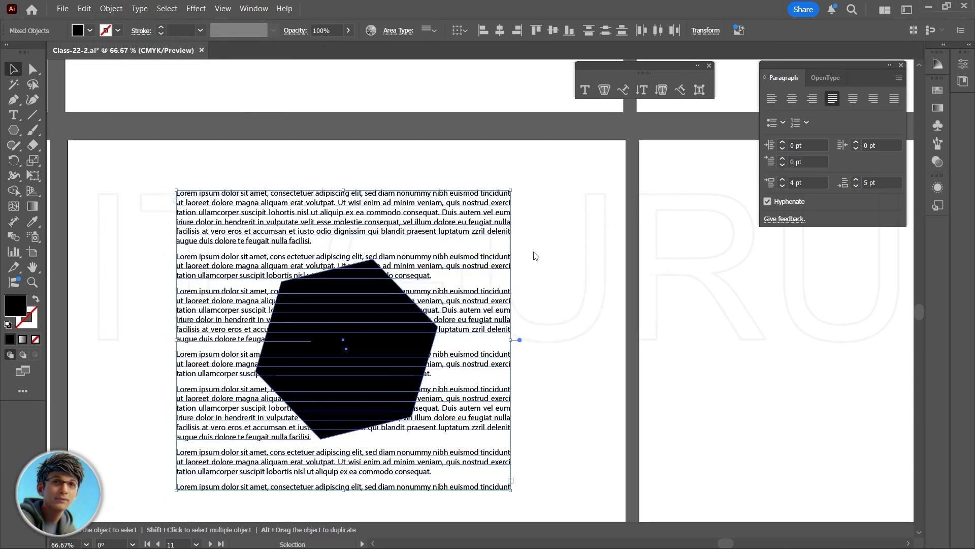
left_click(580, 239)
- Set the text wrap offset for the text block and hexagon to 17 pt, previewing Invert Wrap but leaving it off
left_click(378, 229)
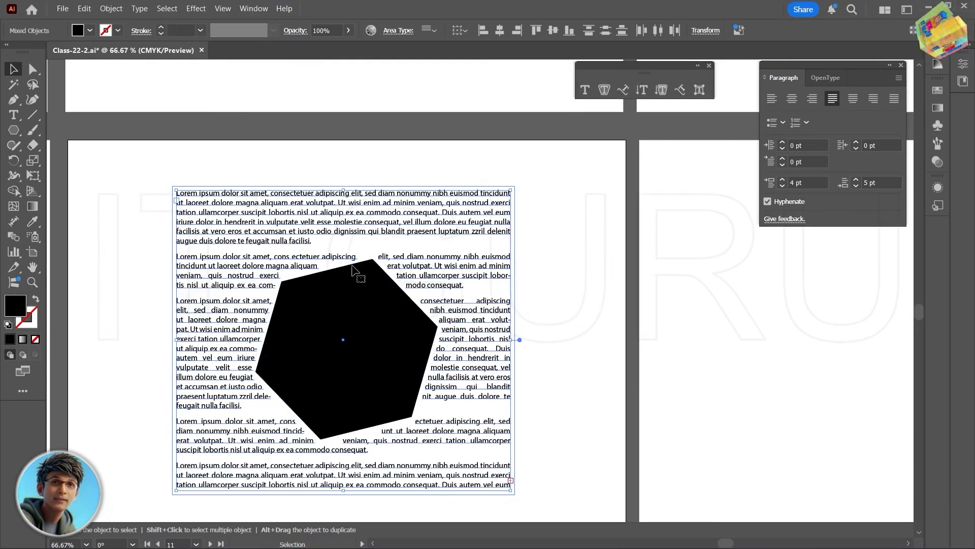
left_click(263, 382)
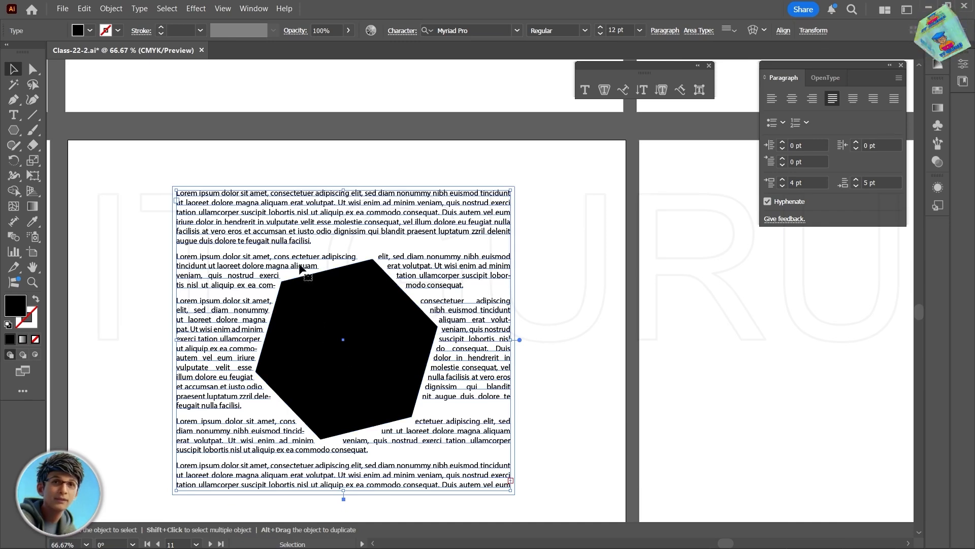
left_click(341, 328, "shift")
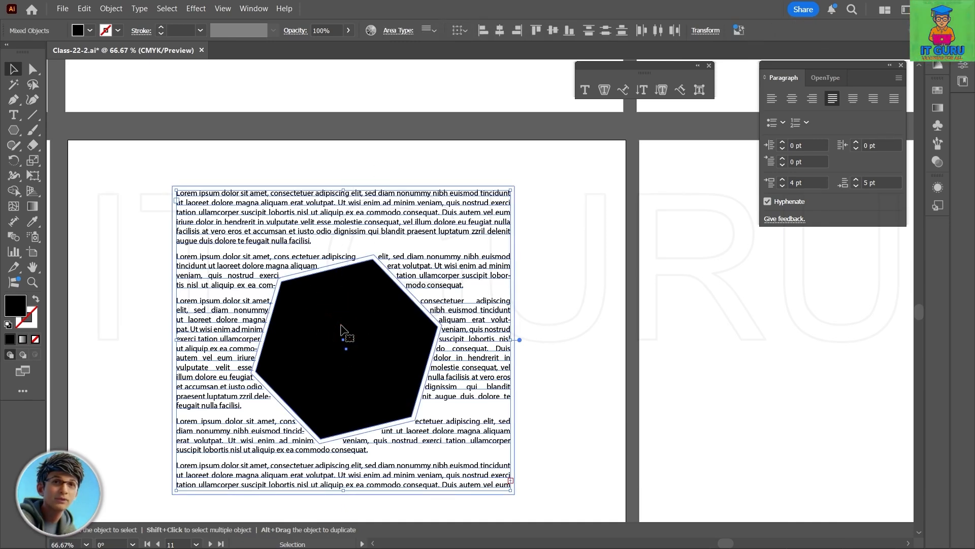
left_click(110, 8)
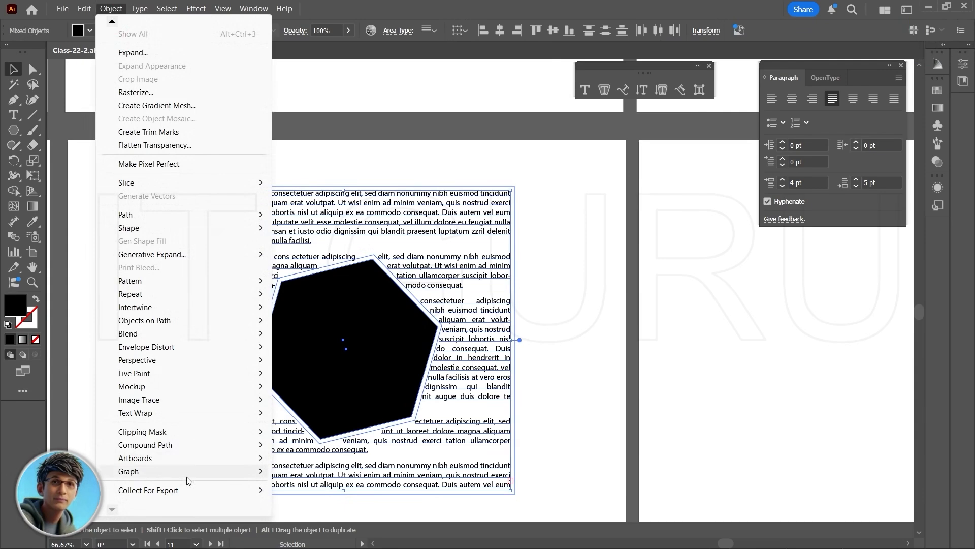
mouse_move(226, 418)
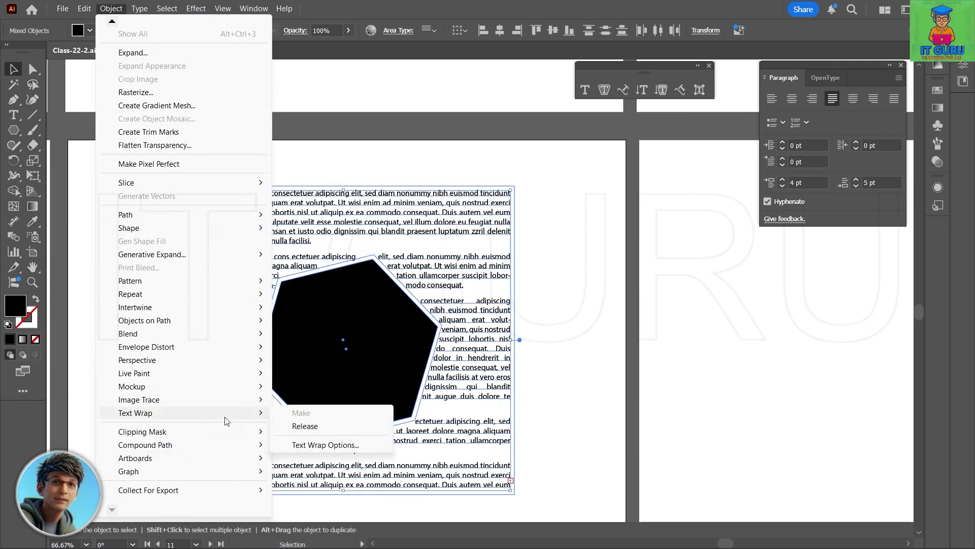
left_click(314, 447)
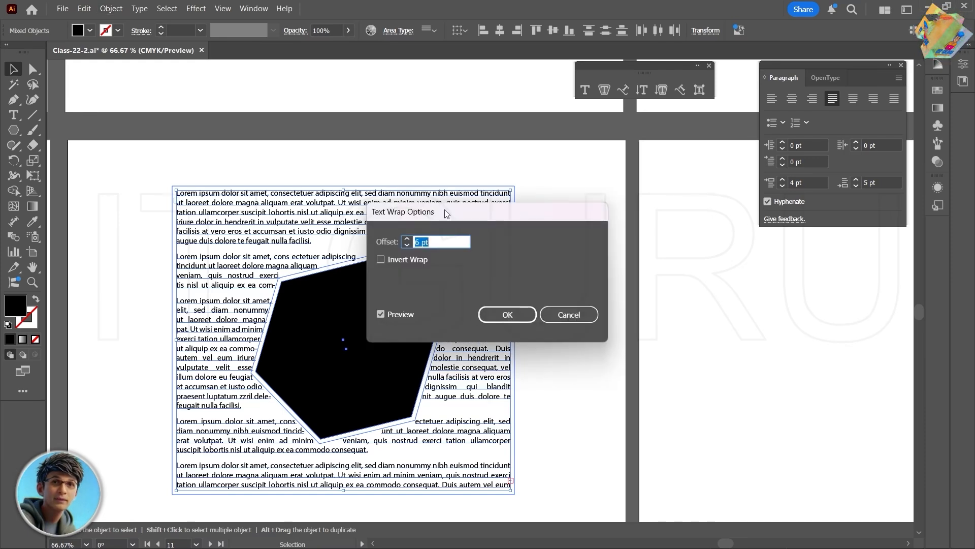
left_click_drag(444, 210, 576, 208)
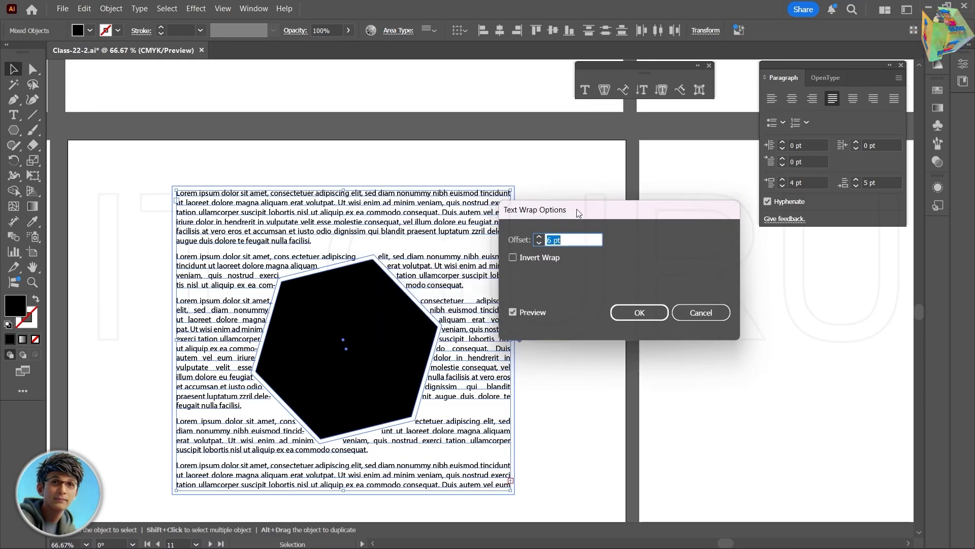
left_click(539, 241)
left_click(540, 237)
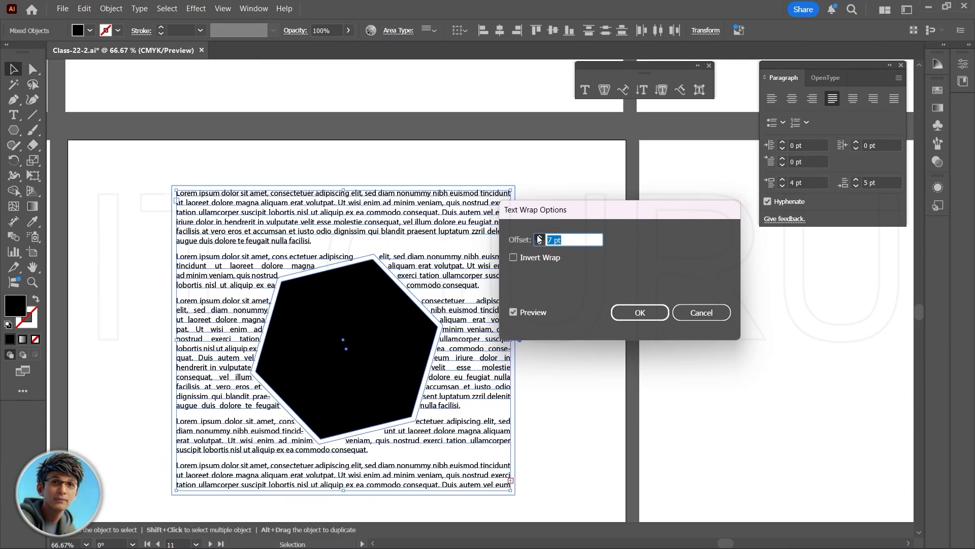
left_click(539, 237)
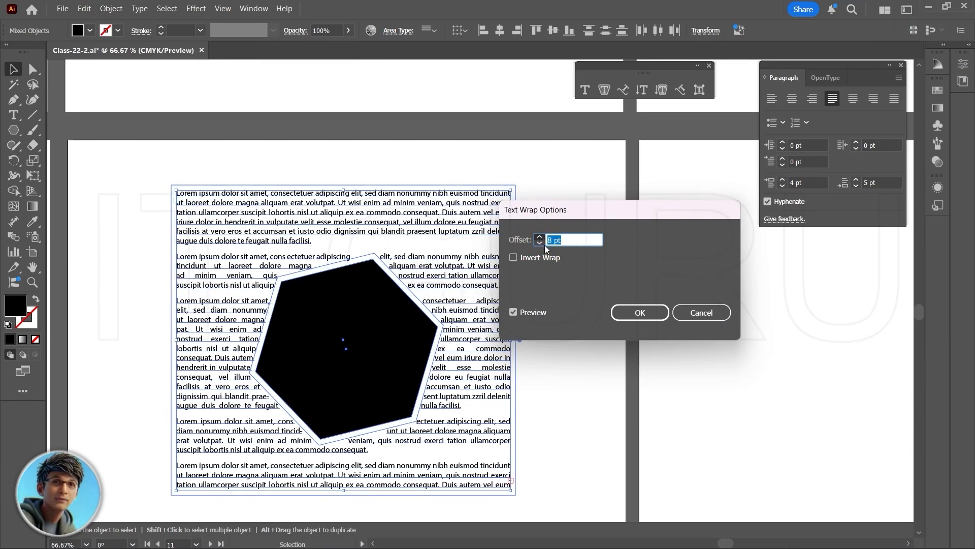
key("Up")
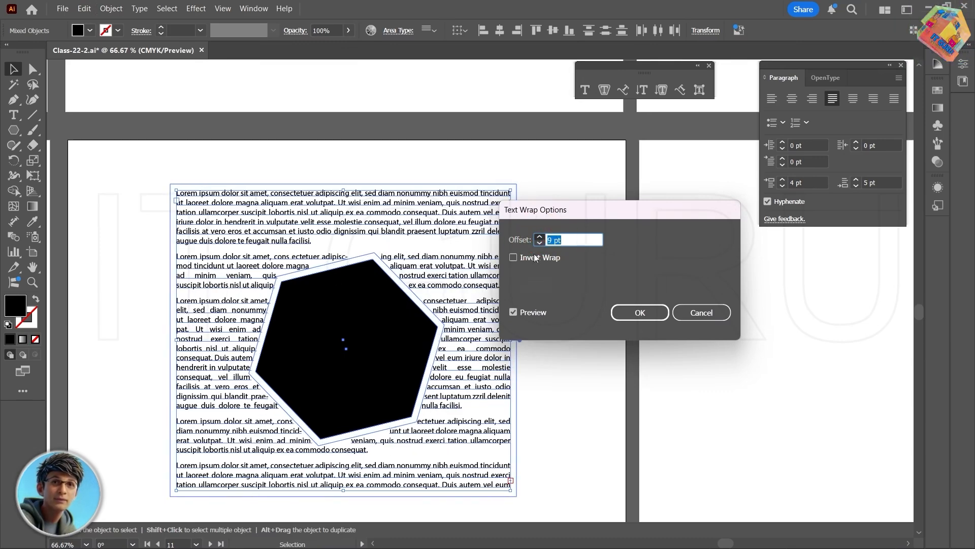
key("Up")
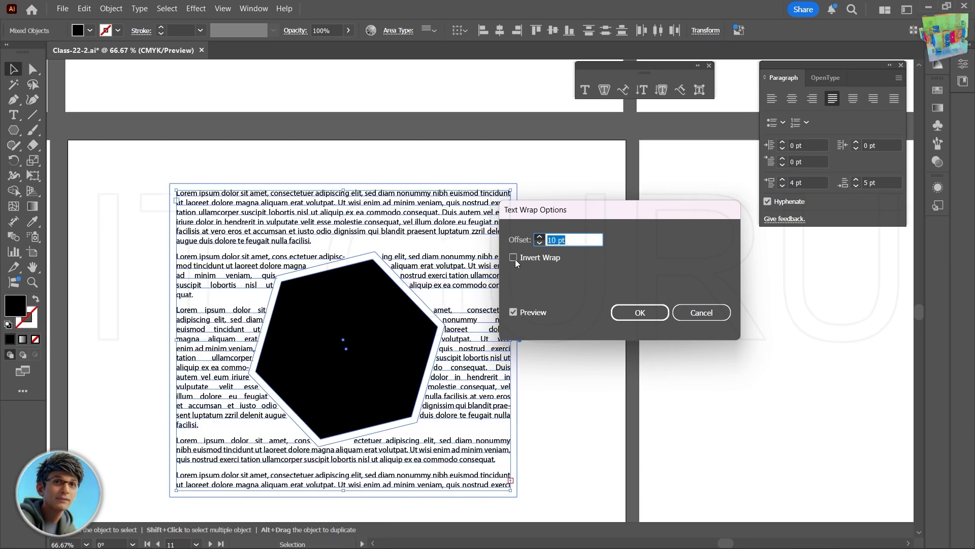
key("Up")
key("Up")
key("Up")
key("Up")
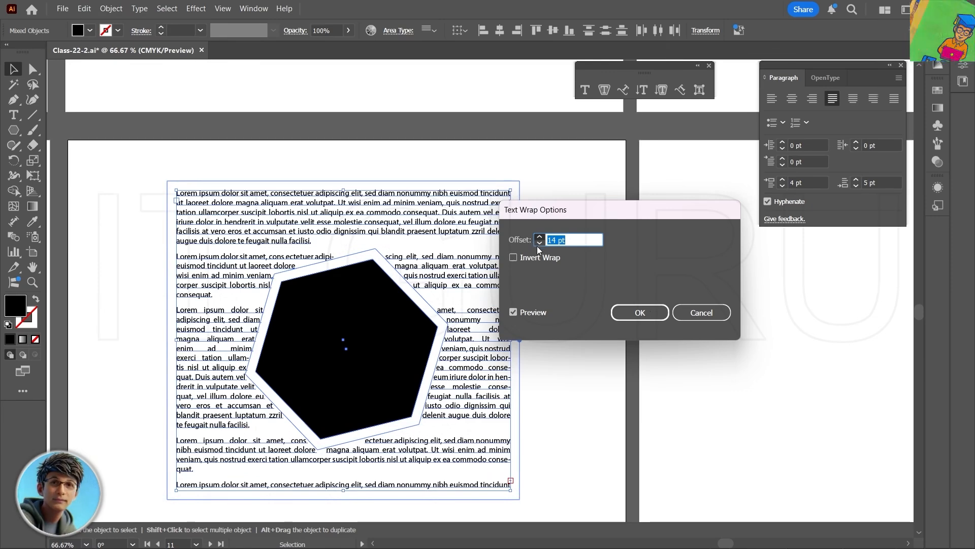
key("Up")
key("Up")
key("Up")
key("Tab")
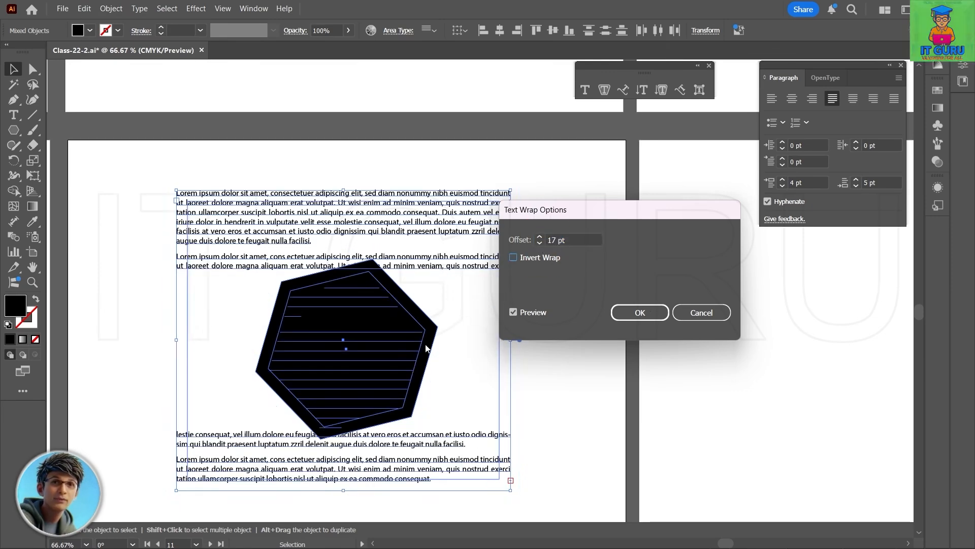
key("Return")
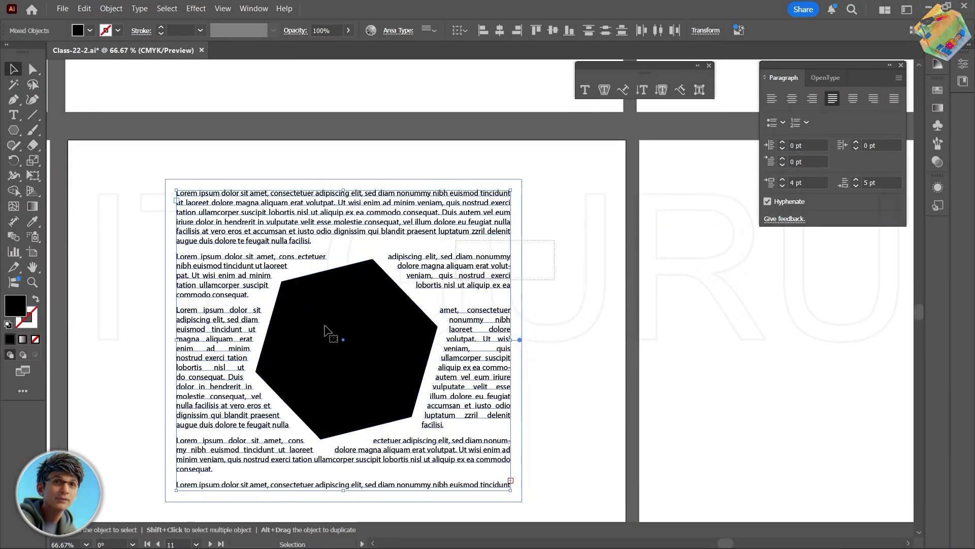
- Move the hexagon around inside the text block to test the wrap, leaving it slightly left of its starting place
left_click(356, 345)
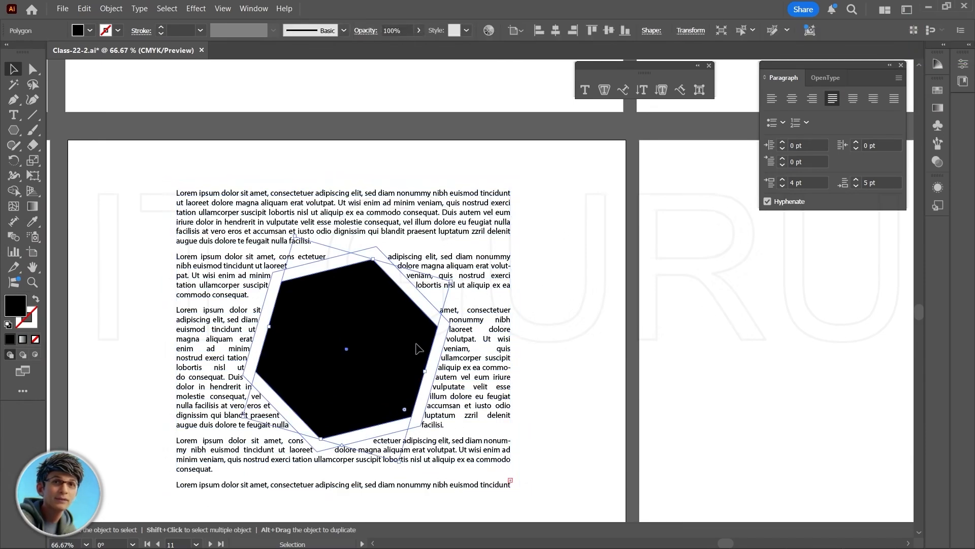
left_click_drag(416, 349, 406, 443)
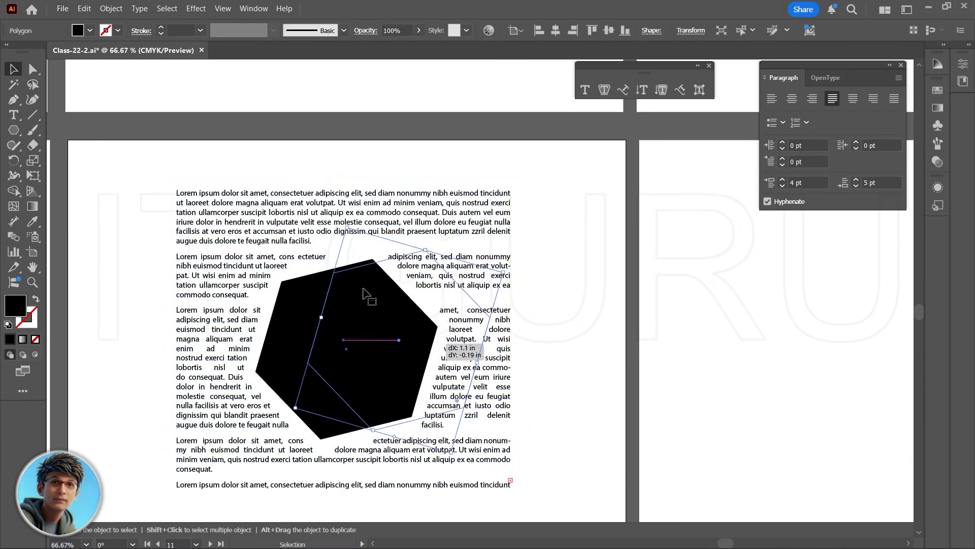
left_click_drag(452, 267, 452, 267)
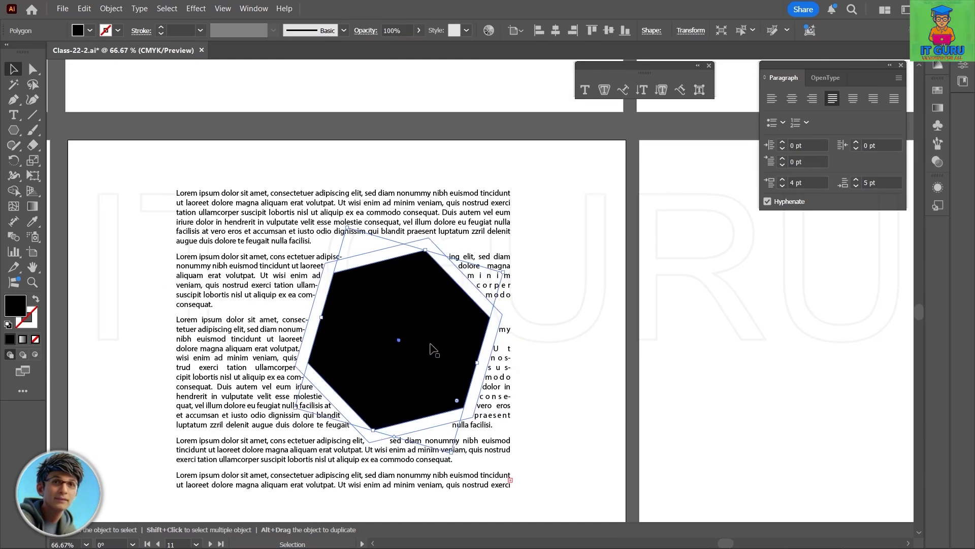
left_click_drag(384, 354, 449, 219)
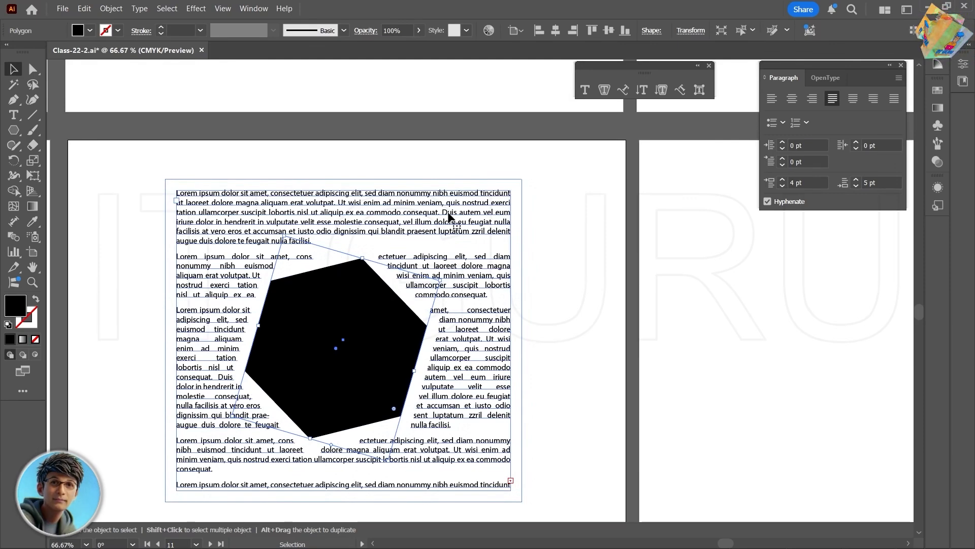
- Delete the practice text block and hexagon from the artboard below the text wrap example
left_click(449, 218)
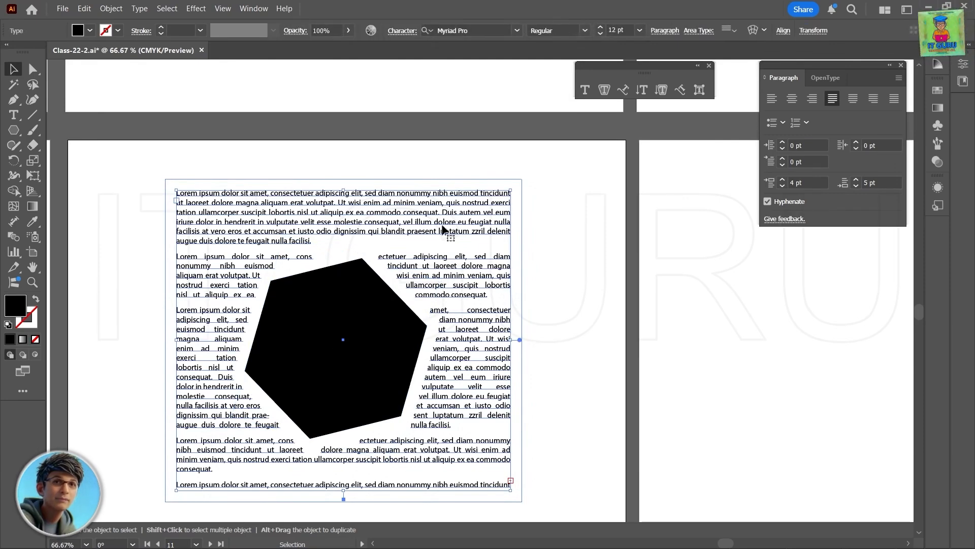
key("ctrl+minus")
key("ctrl+minus")
scroll(486, 194, "up", 3)
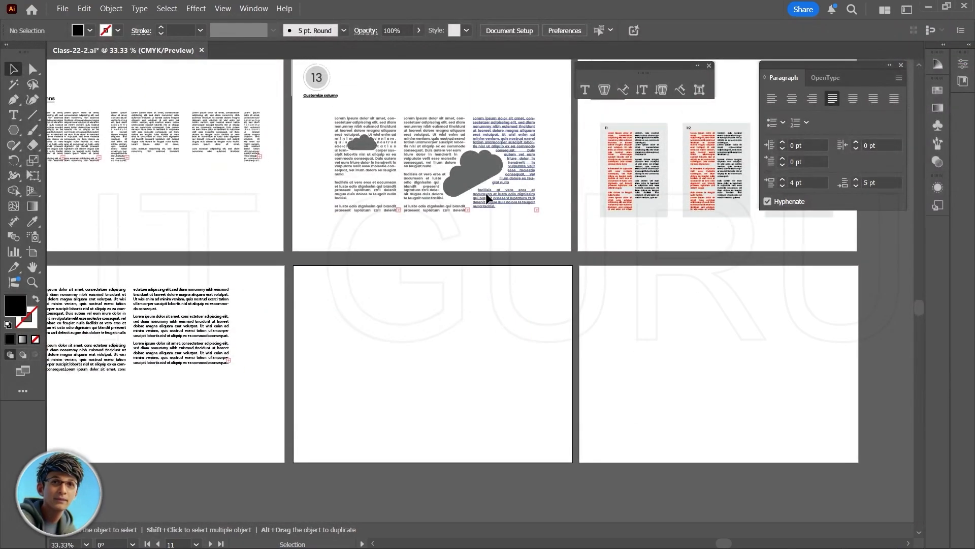
- Add a narrow, tall placeholder text frame in the left half of the blank artboard below artboard 13, and finish editing its text
scroll(485, 194, "up", 4, "alt")
left_click(474, 205)
scroll(473, 205, "down", 3, "alt")
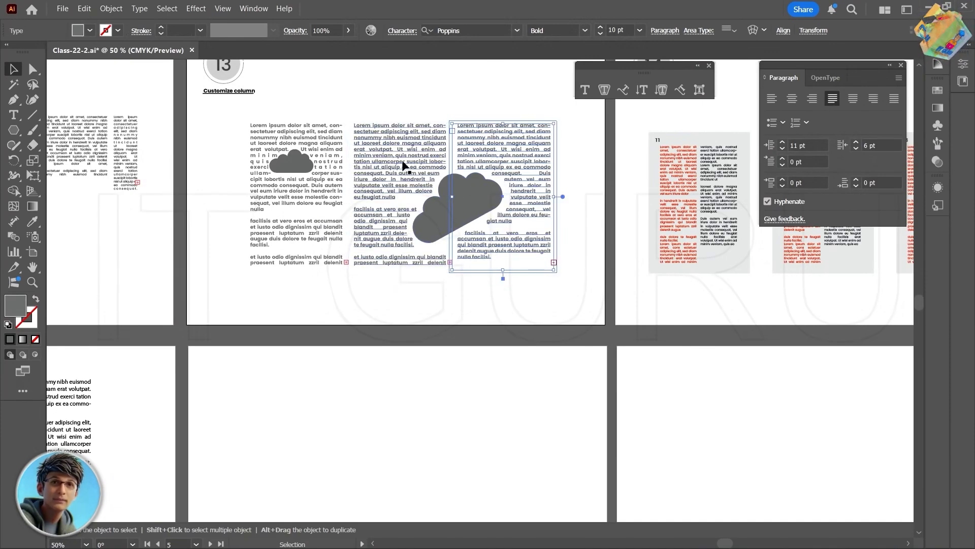
key("ctrl+shift+a")
left_click_drag(457, 318, 471, 172)
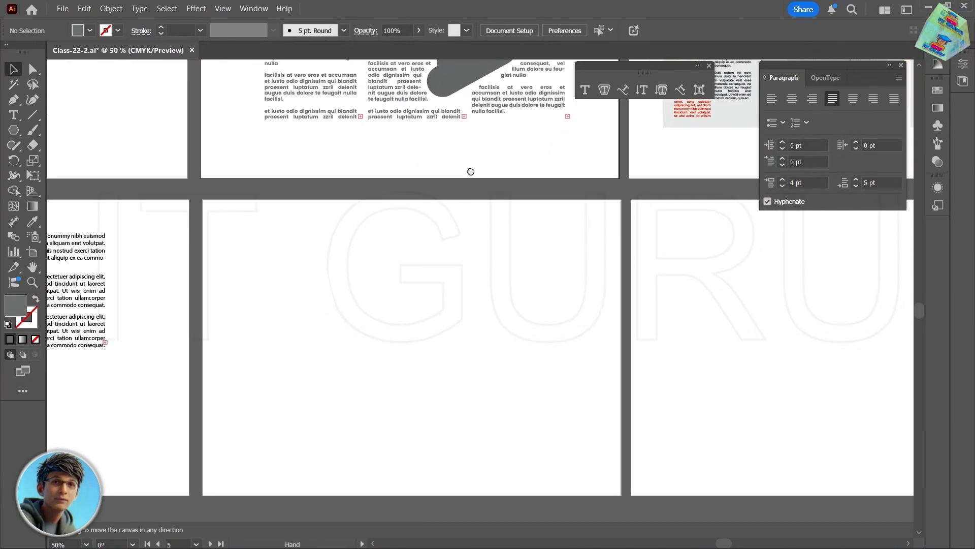
left_click(14, 116)
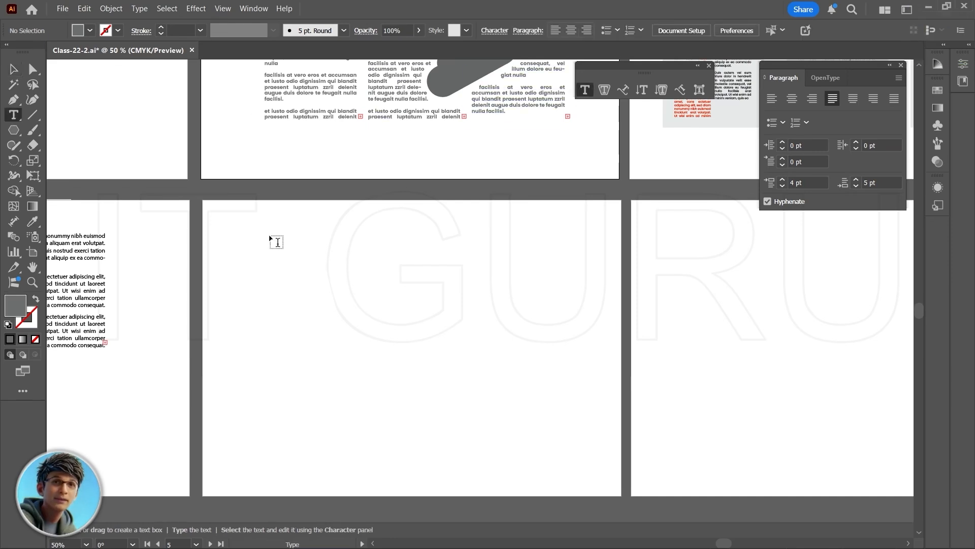
left_click_drag(270, 235, 428, 483)
type("v")
scroll(346, 413, "down", 2)
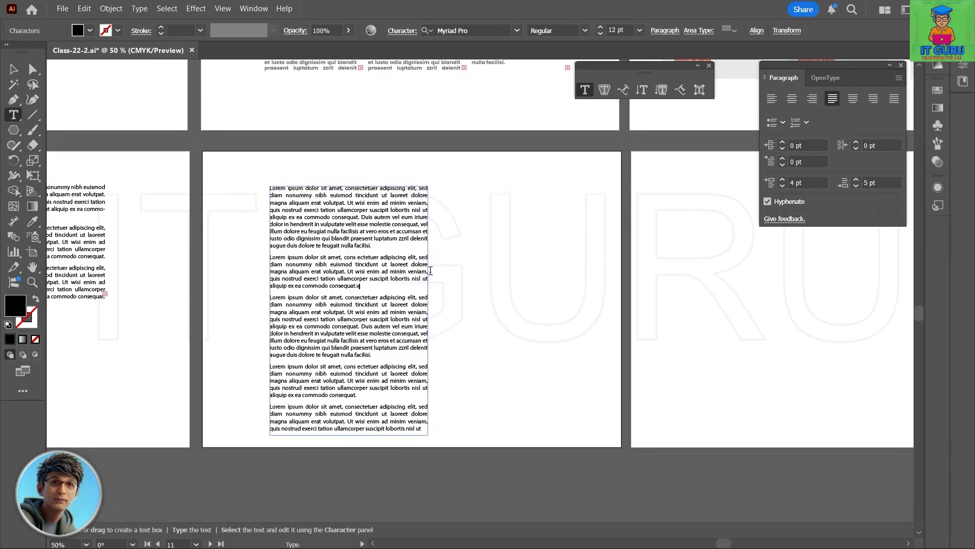
type("v")
key("Escape")
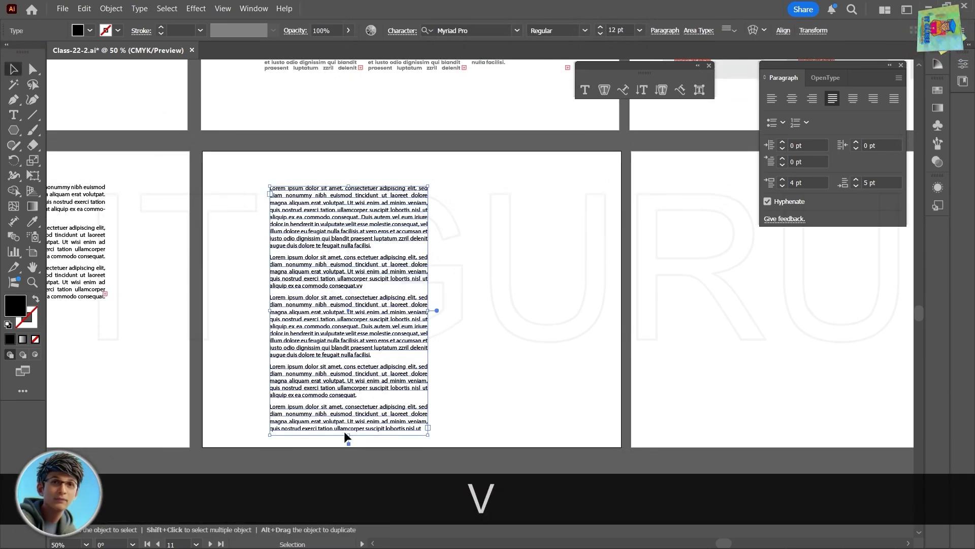
- Shorten the placeholder text frame from its lower edge so that it ends within the third paragraph
left_click_drag(345, 435, 349, 336)
left_click(430, 321)
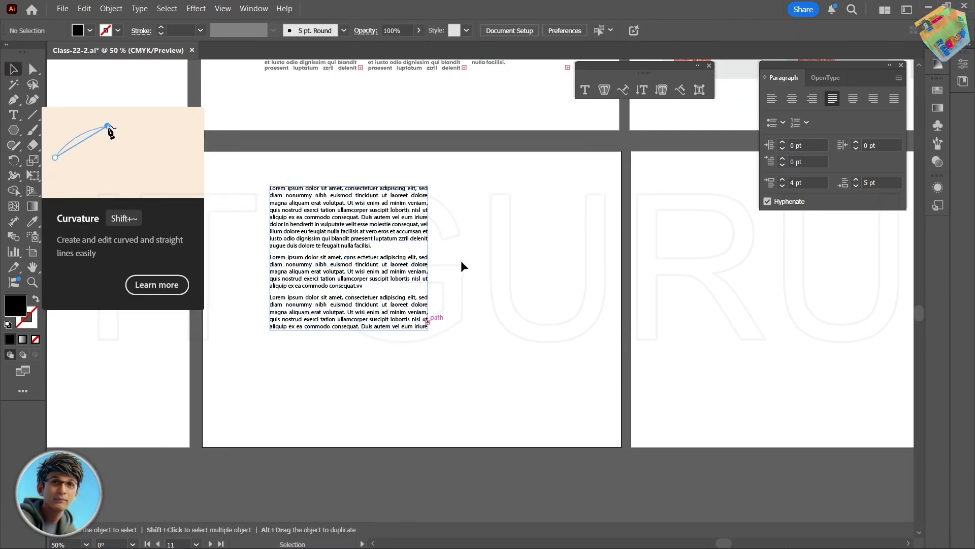
left_click(429, 325)
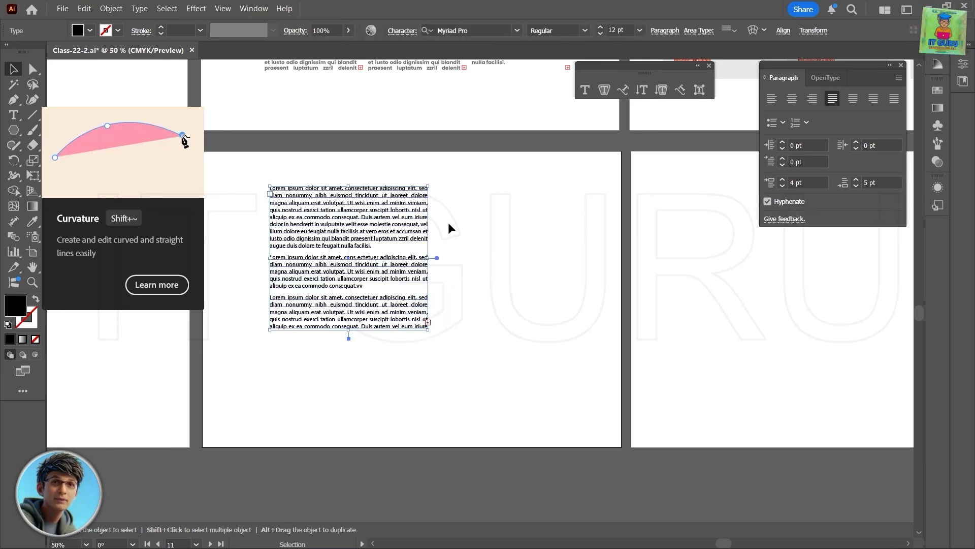
key("t")
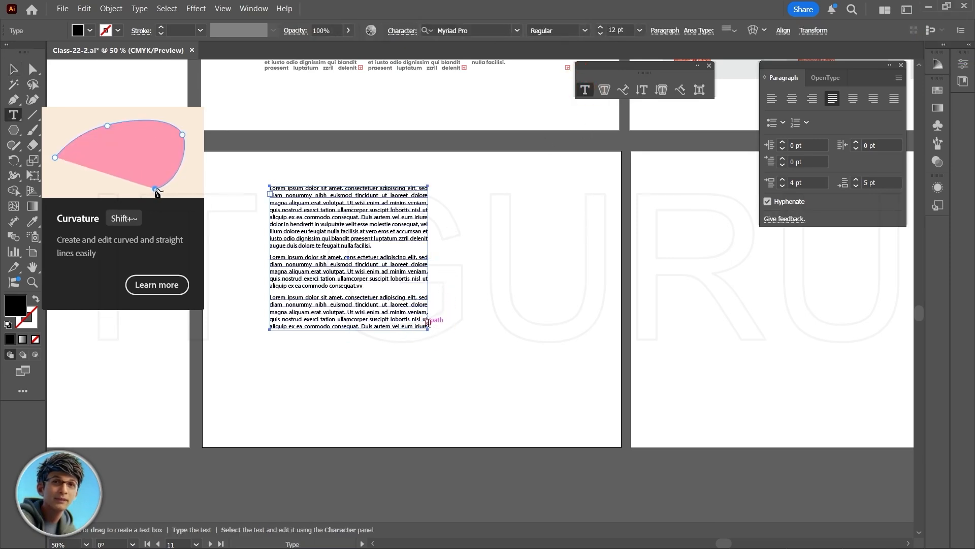
left_click(422, 326)
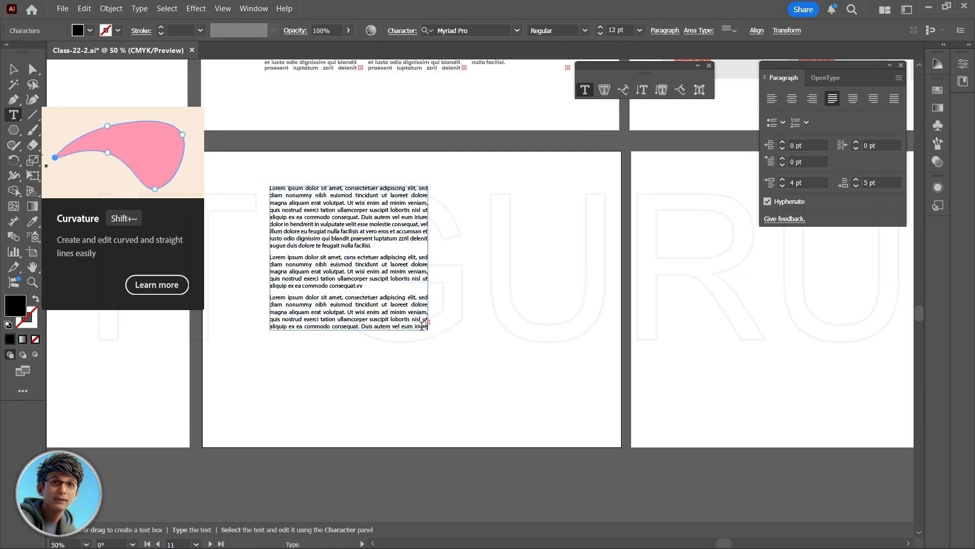
key("Escape")
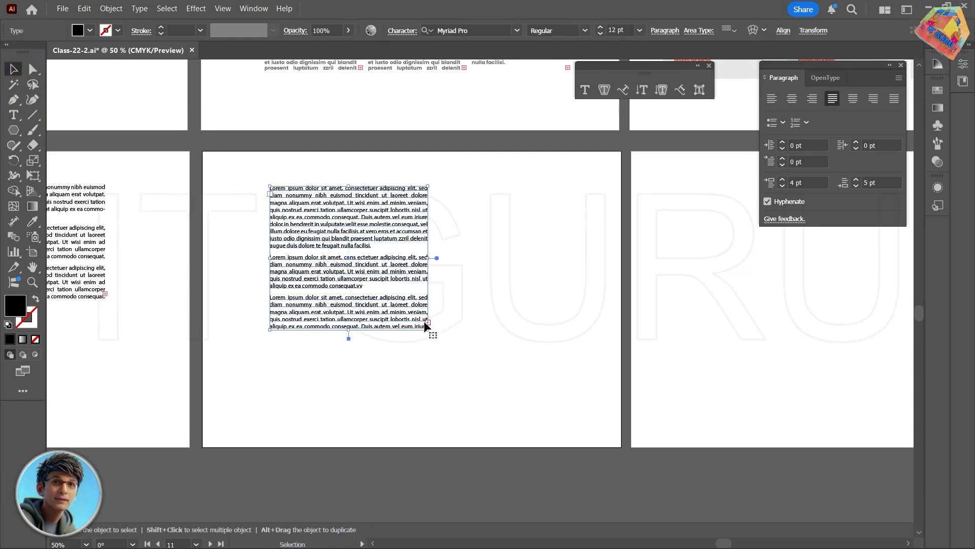
- Thread the frame's overflow text into a narrower second frame beside it, aligned to the same upper edge with a small gap
scroll(421, 329, "up", 4)
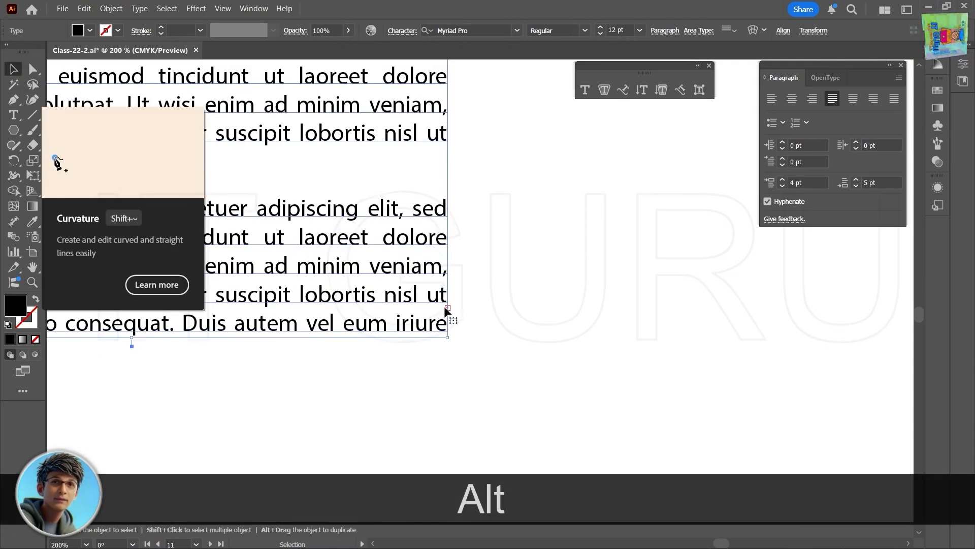
key("t")
scroll(528, 214, "up", 3)
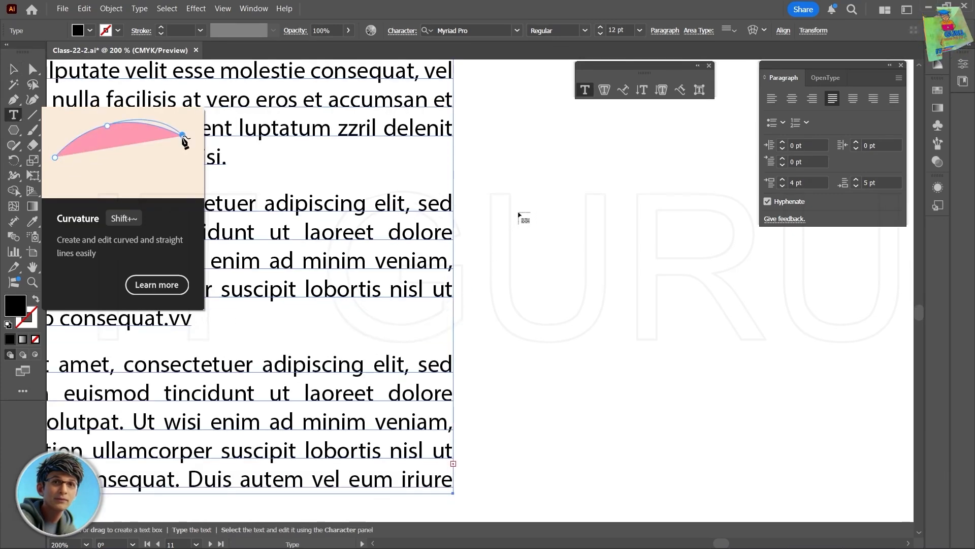
scroll(524, 208, "down", 2)
scroll(523, 208, "down", 2)
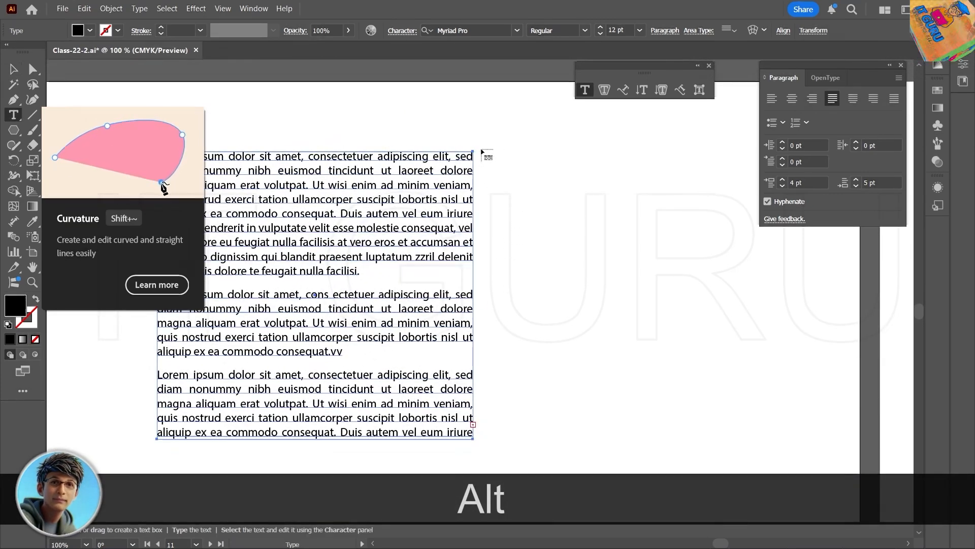
left_click_drag(483, 155, 714, 377)
left_click_drag(546, 202, 555, 204)
left_click(561, 432)
- Draw a black star overlapping the gap between the two text columns
scroll(561, 431, "down", 2)
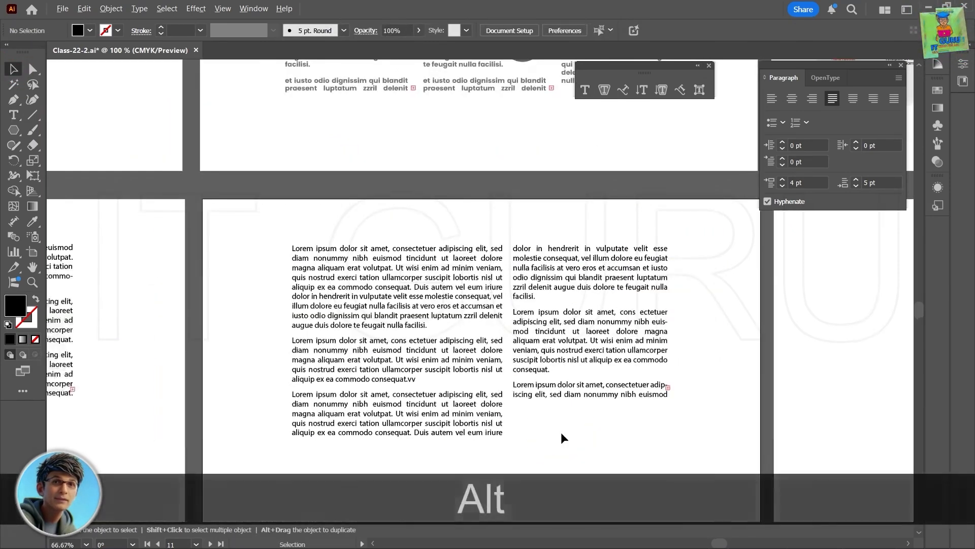
left_click_drag(582, 448, 546, 311)
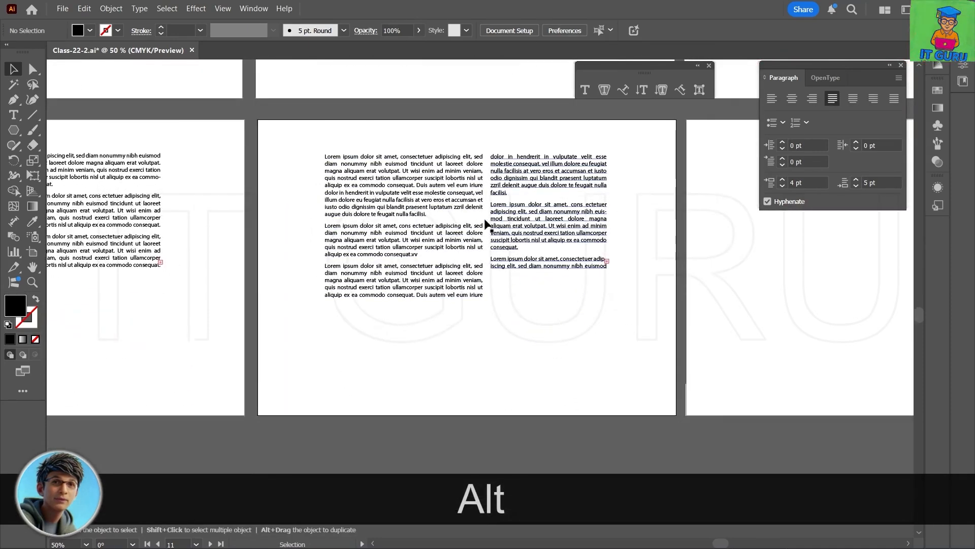
left_click_drag(14, 130, 51, 207)
left_click_drag(486, 203, 523, 242)
left_click(14, 69)
left_click(540, 298)
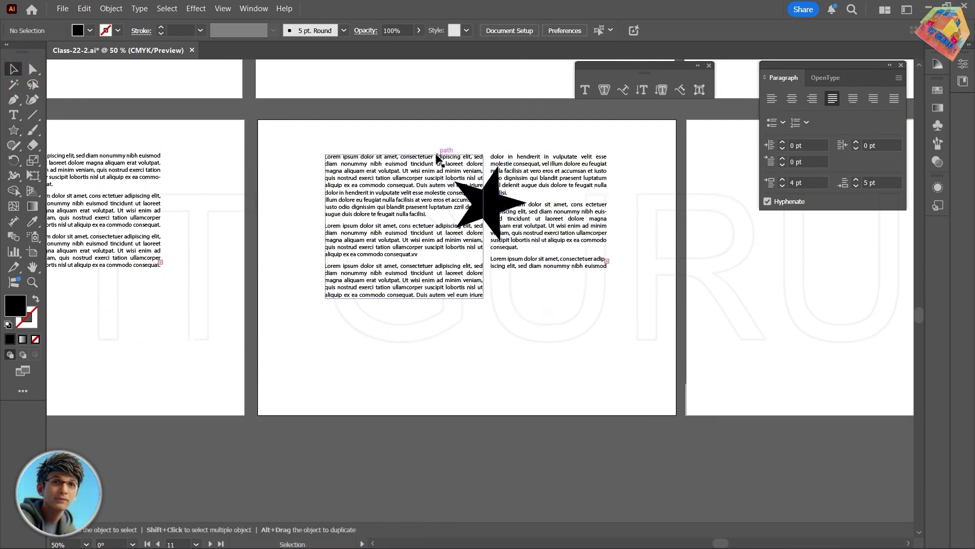
- Make a text wrap from both threaded text columns and the star together
left_click_drag(425, 137, 578, 312)
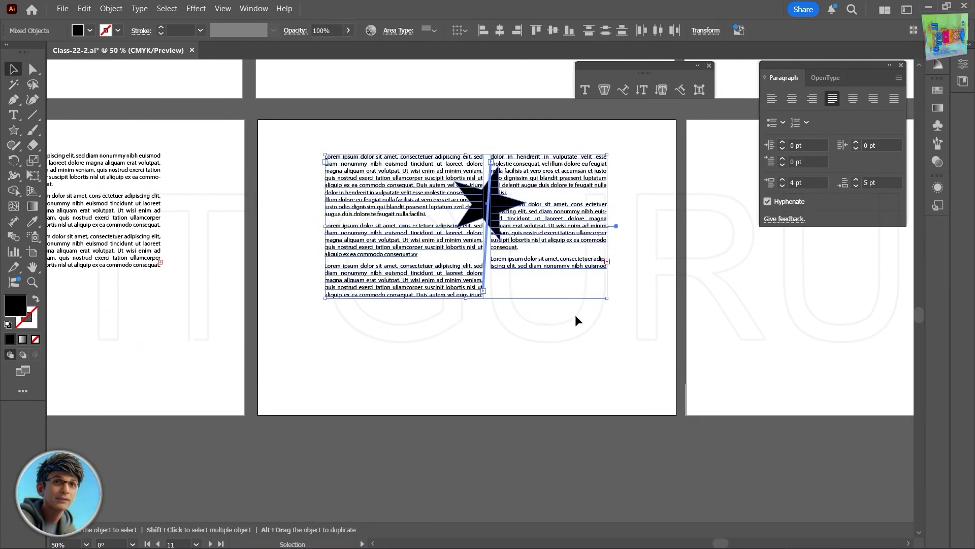
left_click(110, 8)
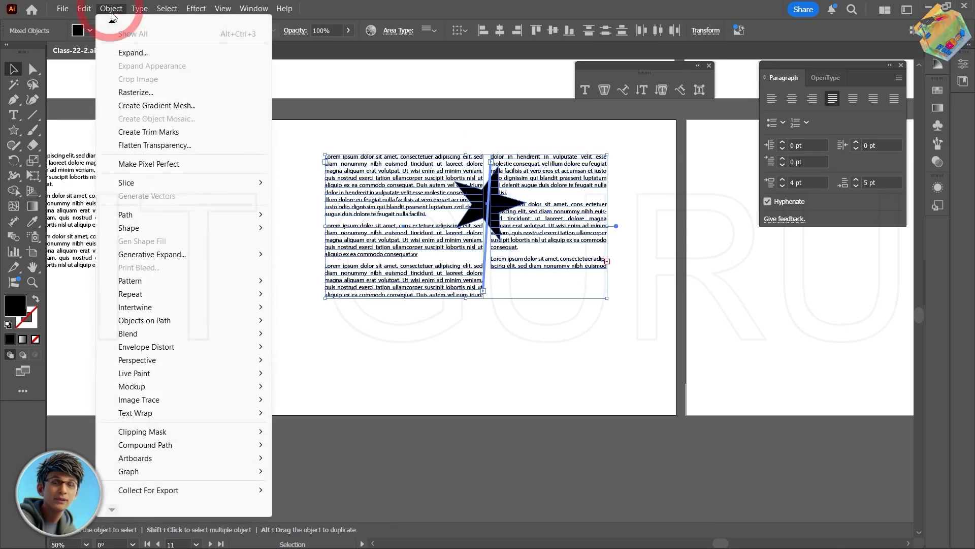
left_click(175, 414)
left_click(300, 413)
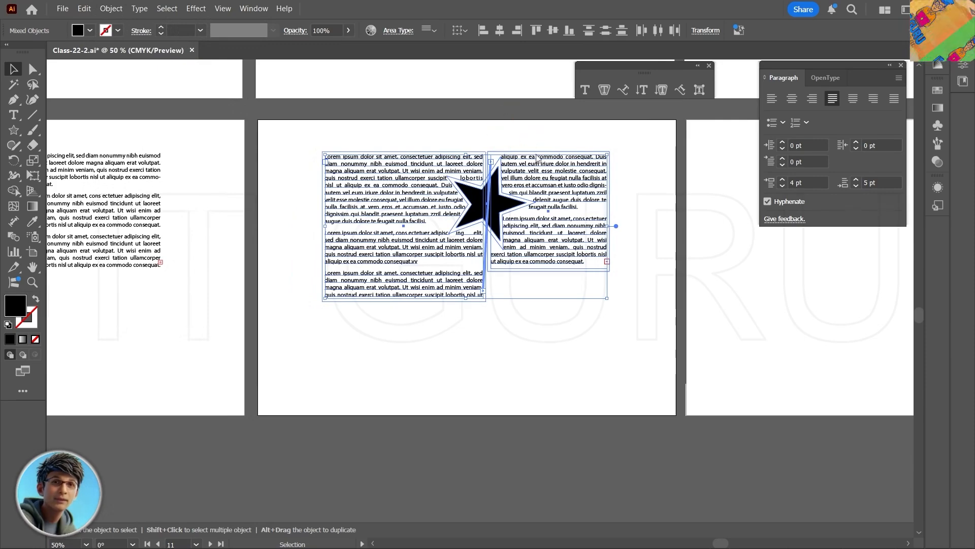
scroll(509, 356, "up", 2)
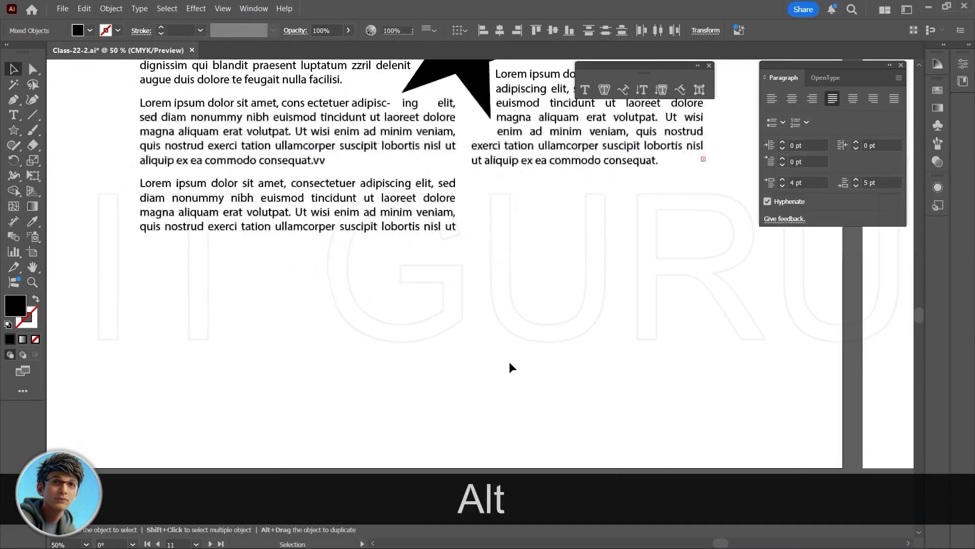
left_click(523, 220)
scroll(472, 320, "up", 3)
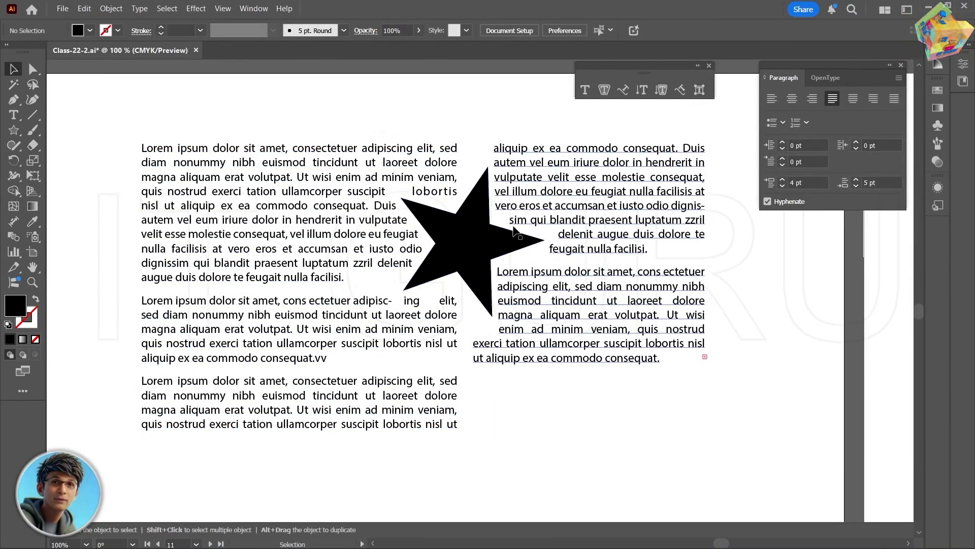
- Examine the two-colour threaded column layouts 11, 12 and 13 on artboard 14
scroll(500, 319, "down", 3)
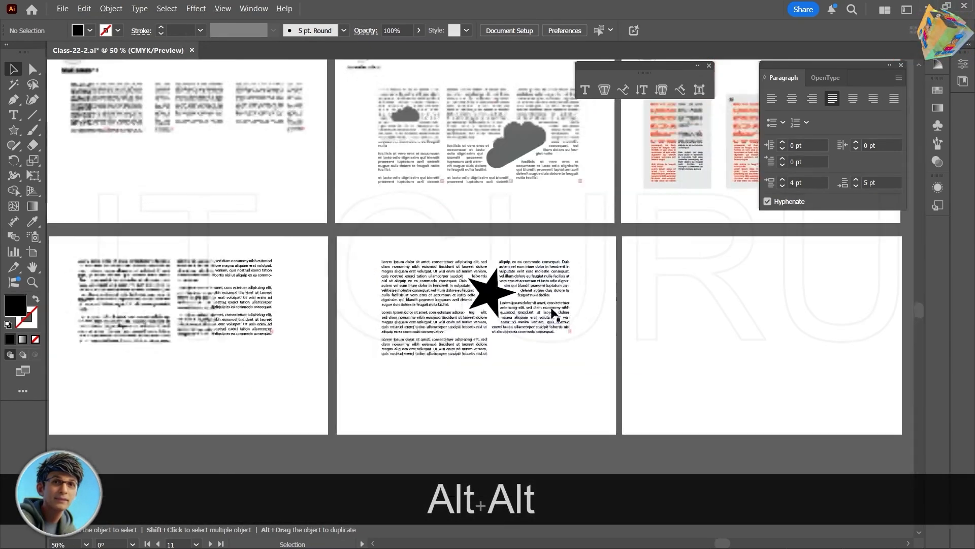
scroll(553, 313, "down", 1)
left_click_drag(643, 305, 410, 357)
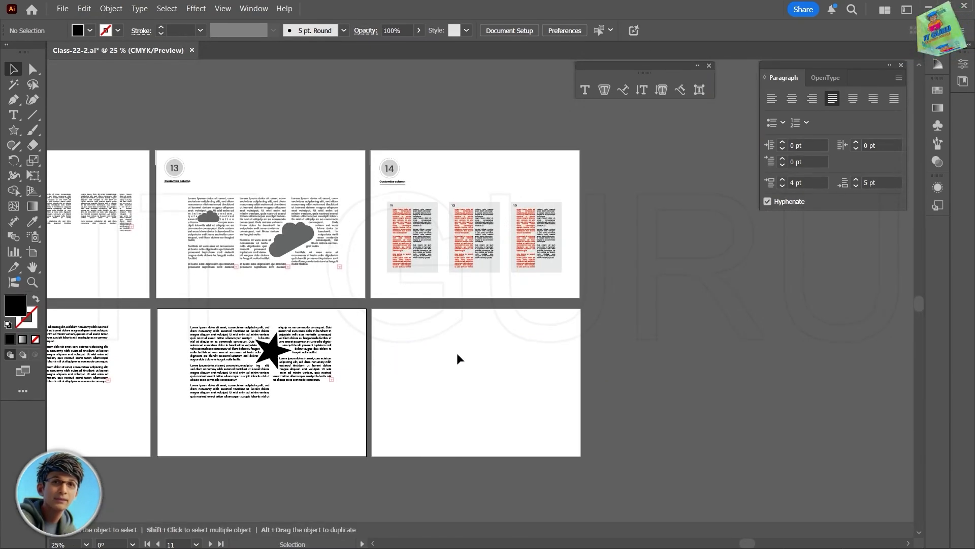
scroll(459, 352, "up", 3)
left_click_drag(467, 218, 398, 400)
scroll(466, 359, "up", 1)
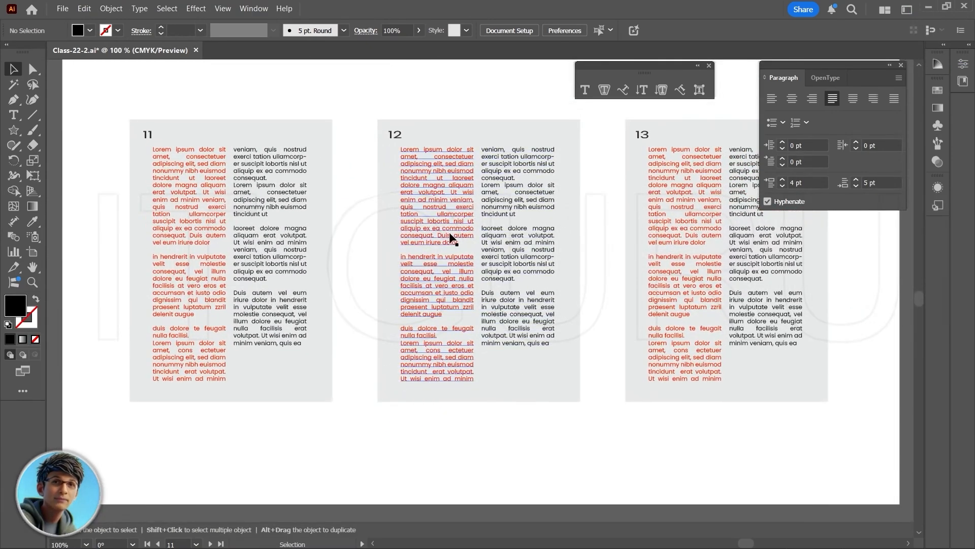
left_click(447, 229)
left_click(652, 306)
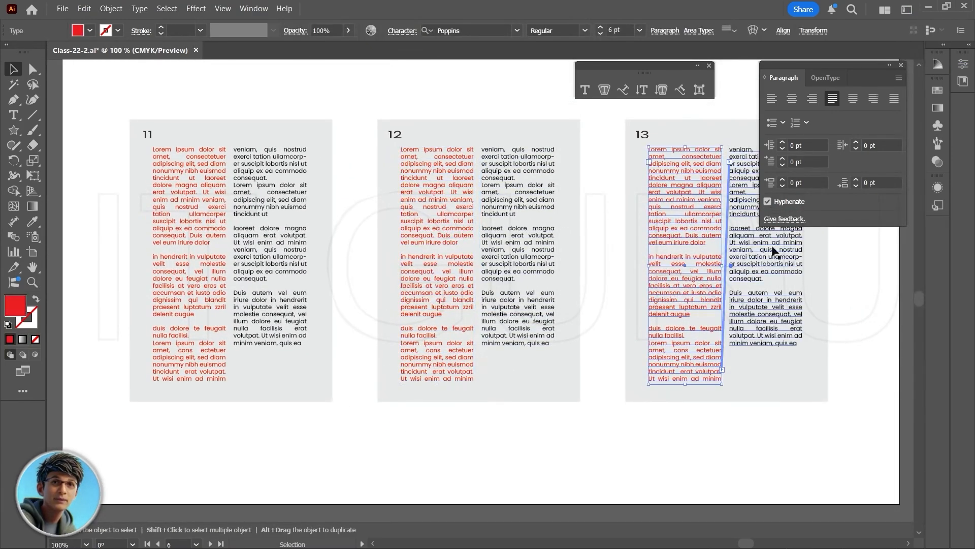
left_click(195, 184)
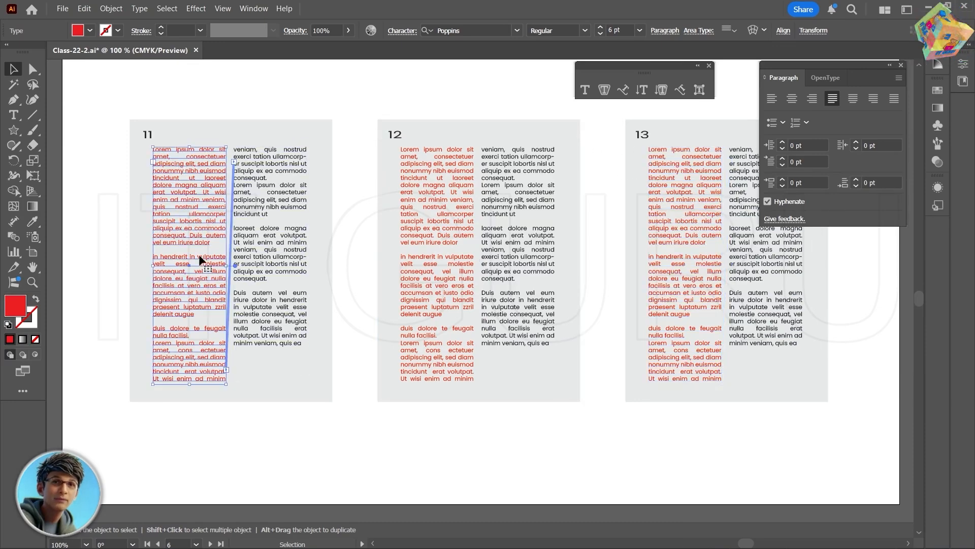
left_click(457, 235)
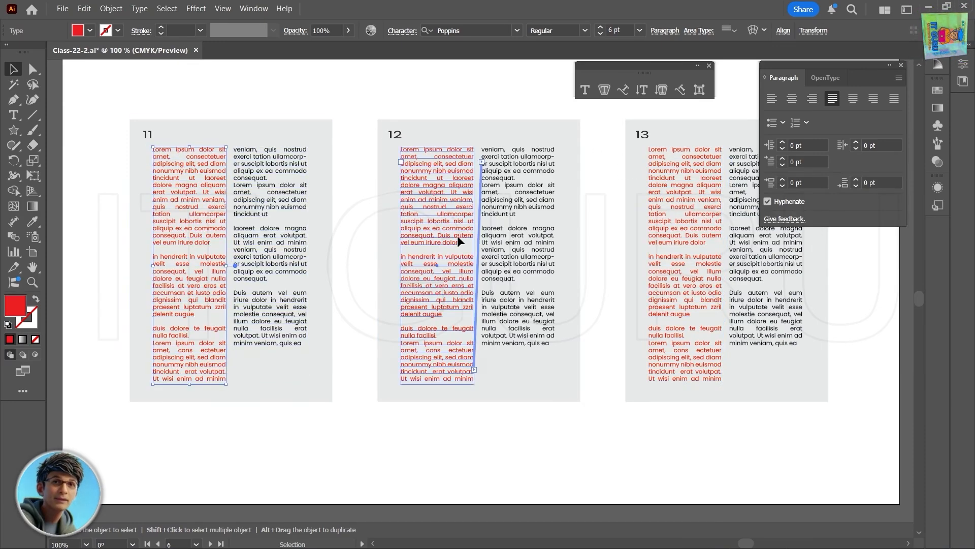
left_click(656, 258)
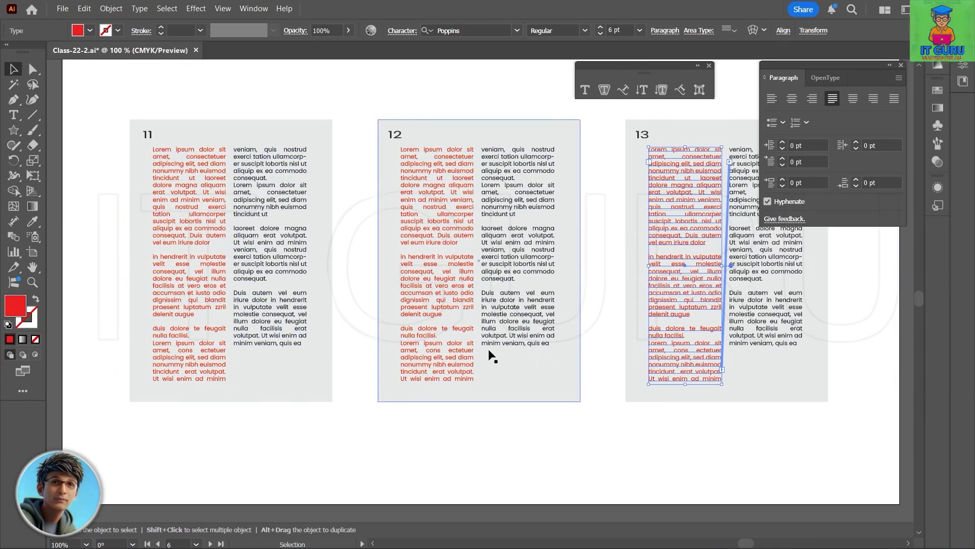
- Add a justified placeholder text frame on the blank artboard below artboard 14 and shorten it to its first two paragraphs
scroll(493, 355, "down", 3)
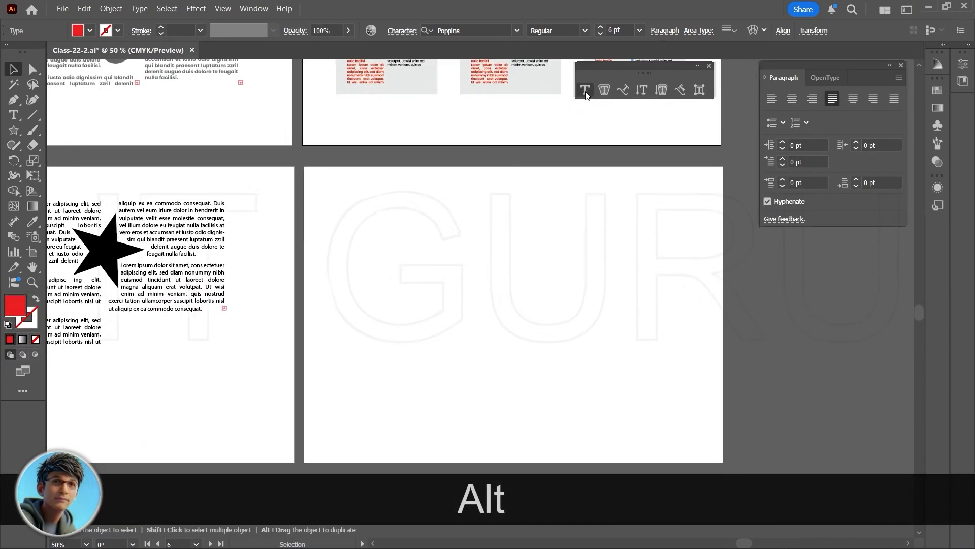
key("t")
left_click_drag(354, 190, 481, 448)
left_click(408, 190)
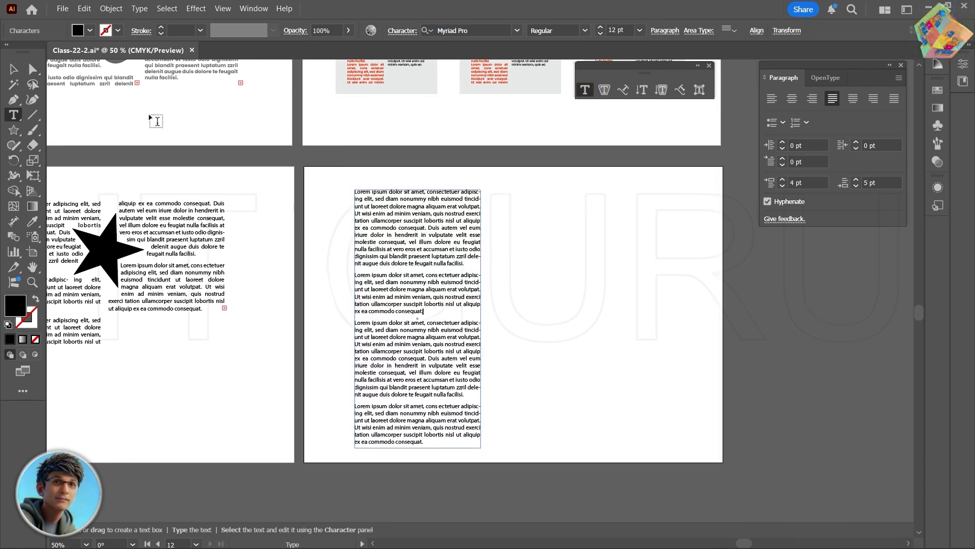
left_click(14, 69)
left_click_drag(419, 448, 410, 315)
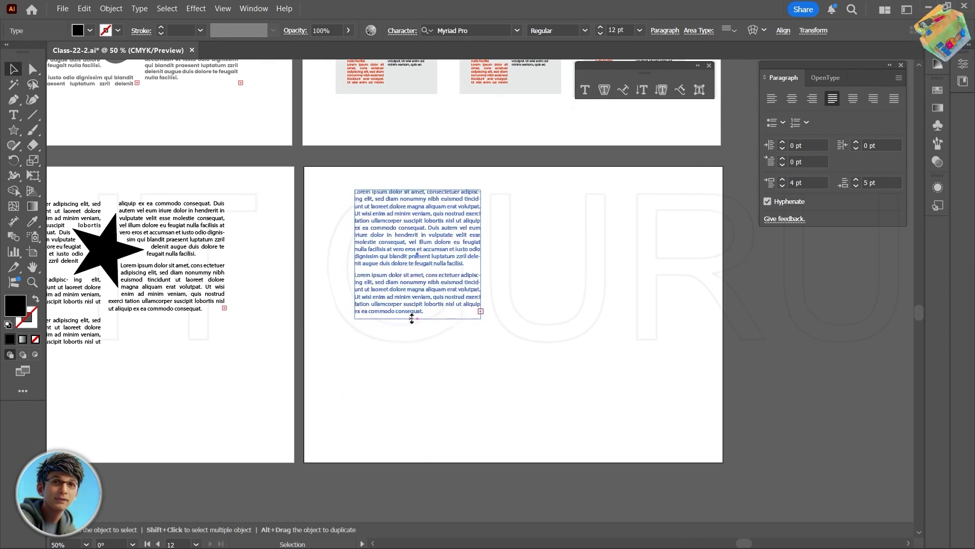
- Thread the overflow text into a second frame of about equal size beside the first column
key("t")
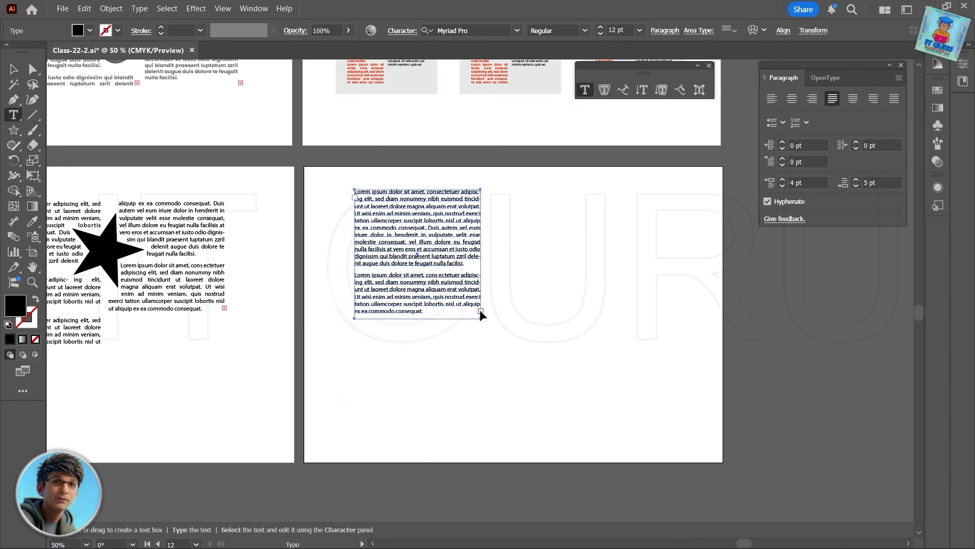
left_click_drag(488, 190, 616, 316)
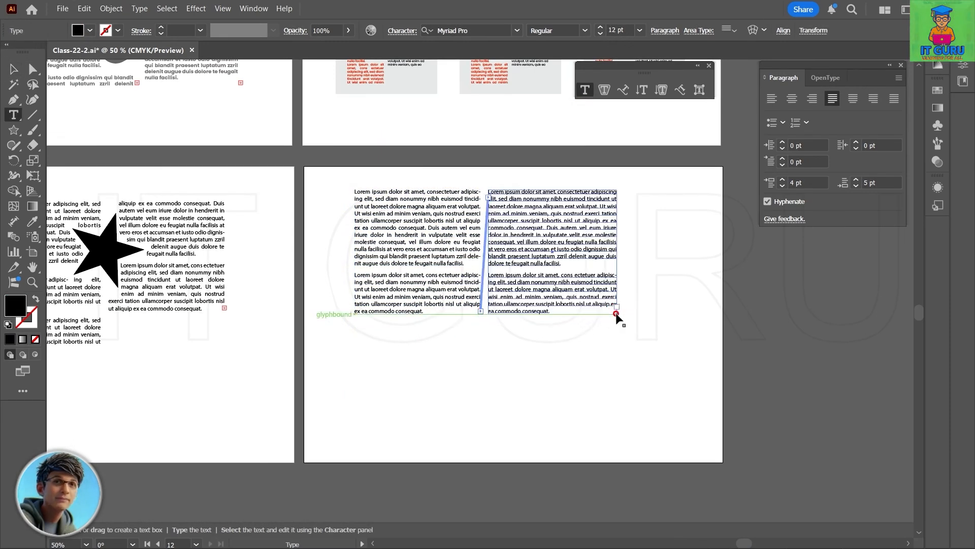
key("v")
left_click(426, 307)
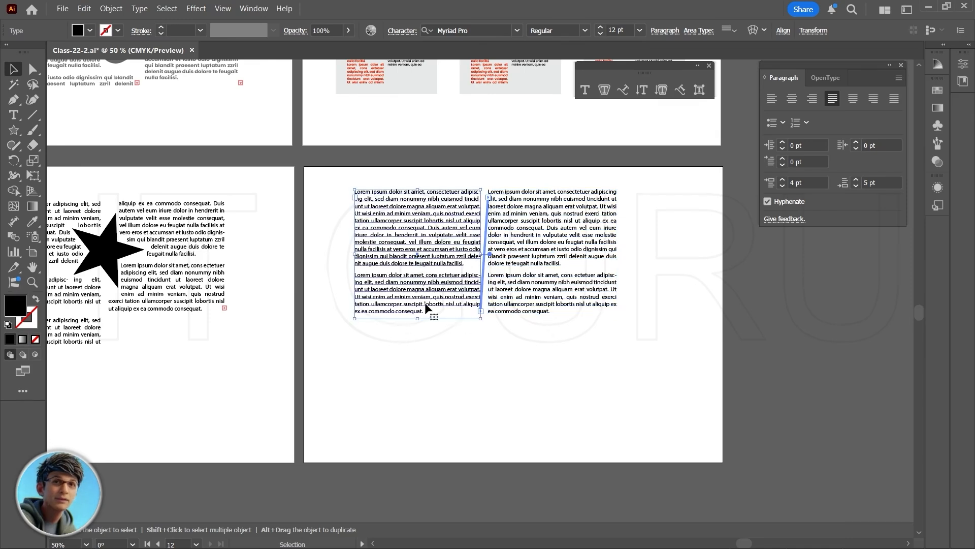
- Colour all text in the first column crimson, #bf0037
left_click(585, 90)
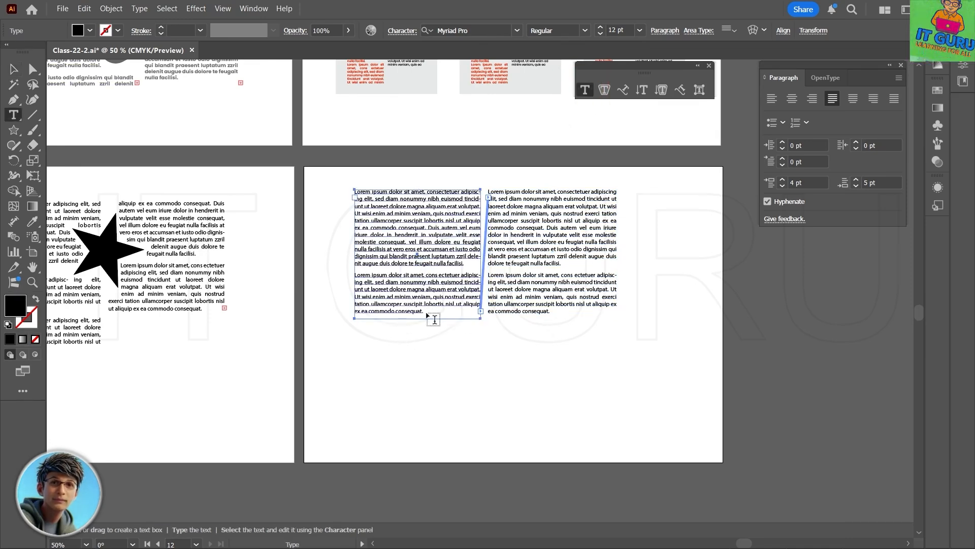
left_click_drag(423, 311, 322, 192)
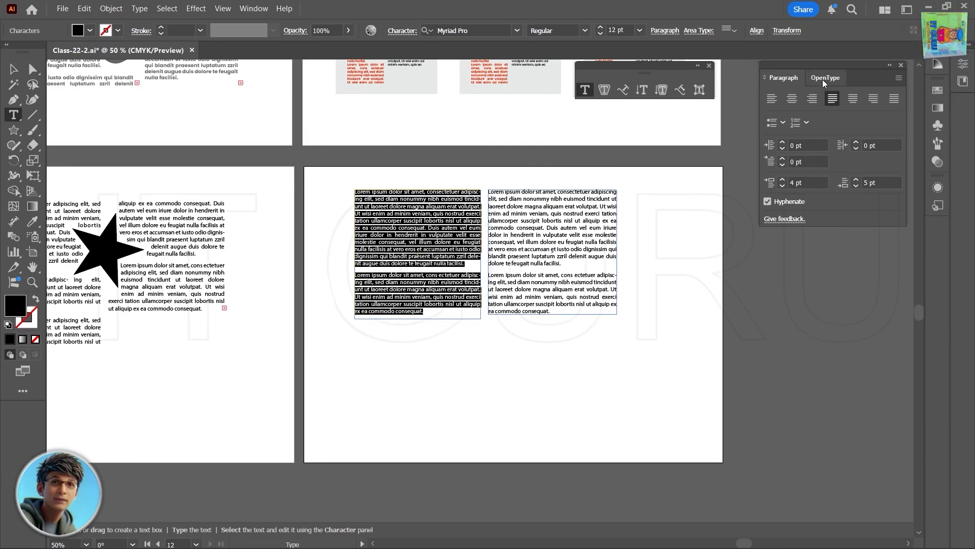
double_click(19, 310)
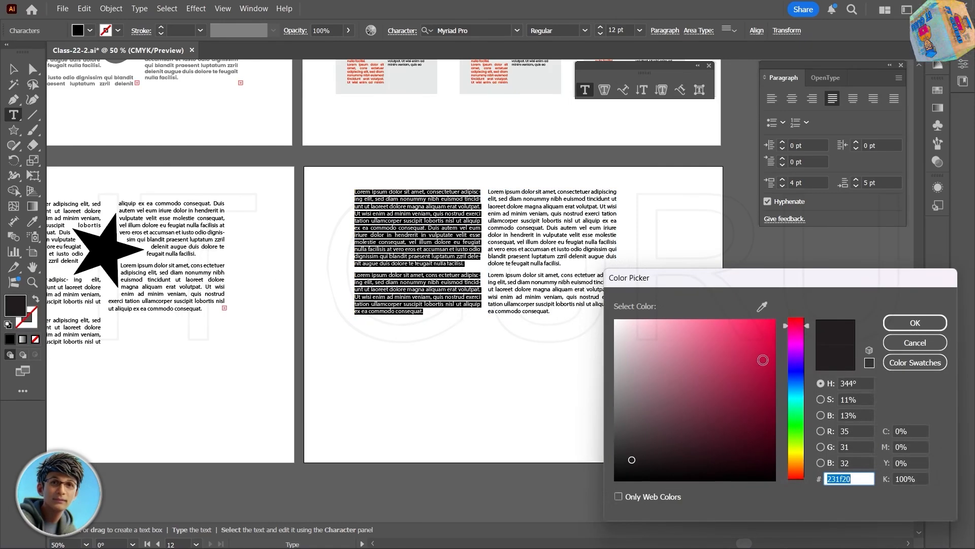
type("bf0037")
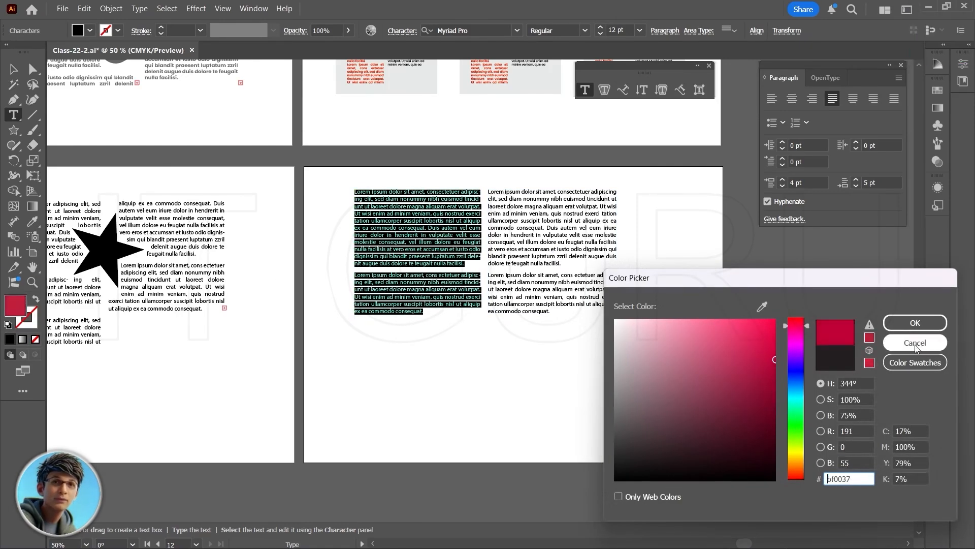
left_click(920, 324)
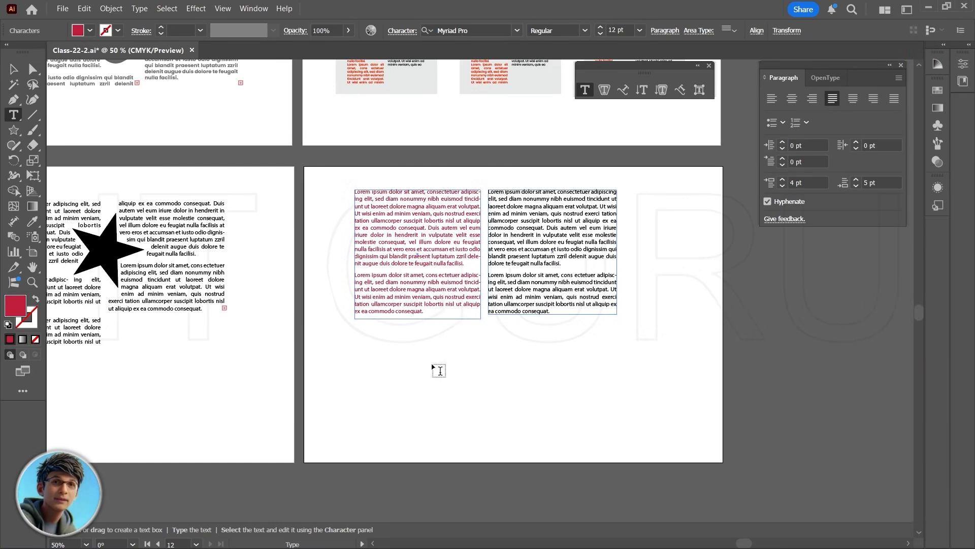
- Copy the first black paragraph of the second column and paste it at the end of the crimson text in the first column
left_click_drag(565, 263, 471, 181)
left_click(581, 259)
triple_click(582, 259)
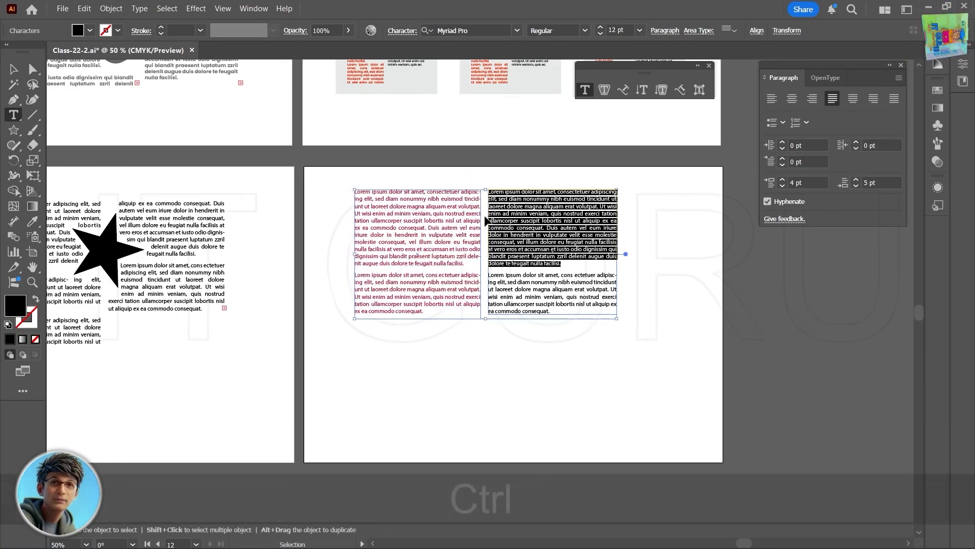
key("ctrl+c")
left_click(433, 315)
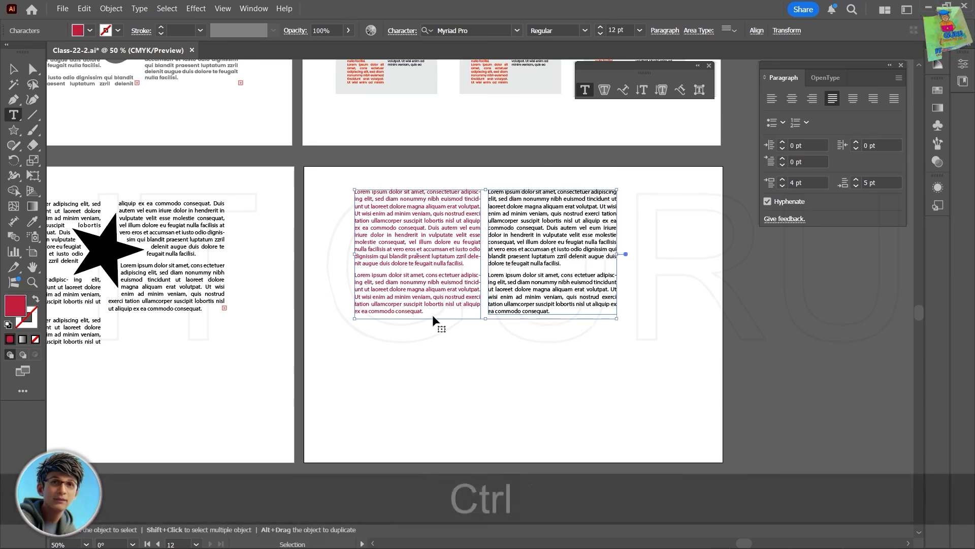
key("ctrl+v")
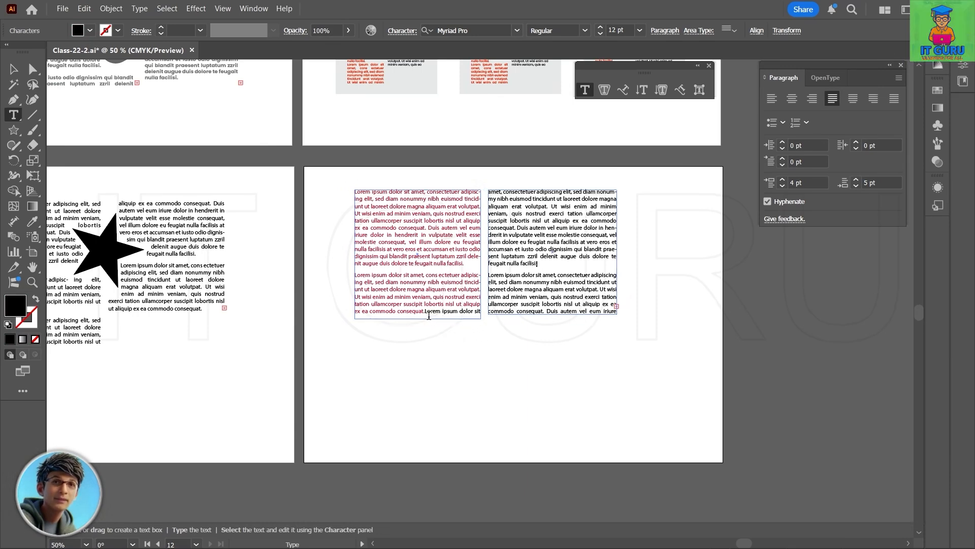
key("Escape")
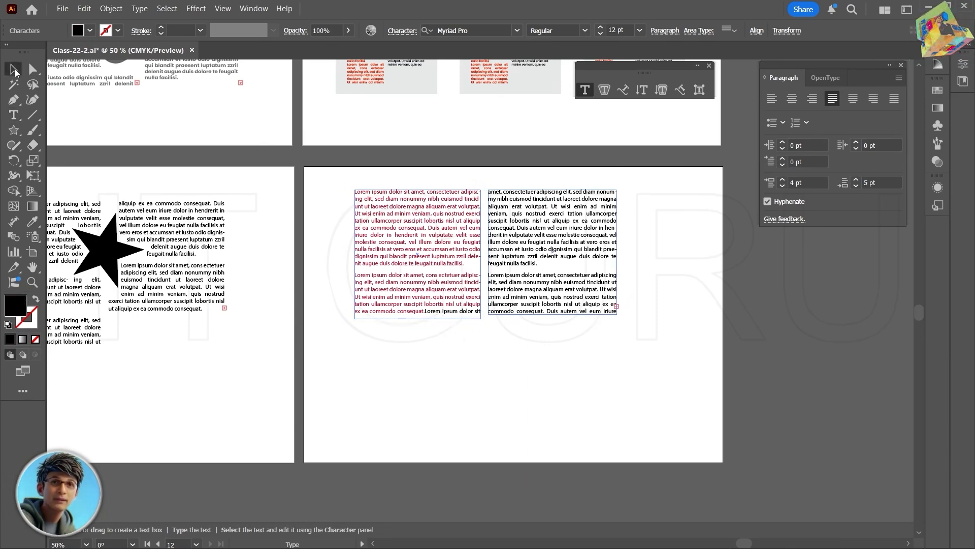
scroll(604, 364, "up", 2)
scroll(605, 365, "right", 3)
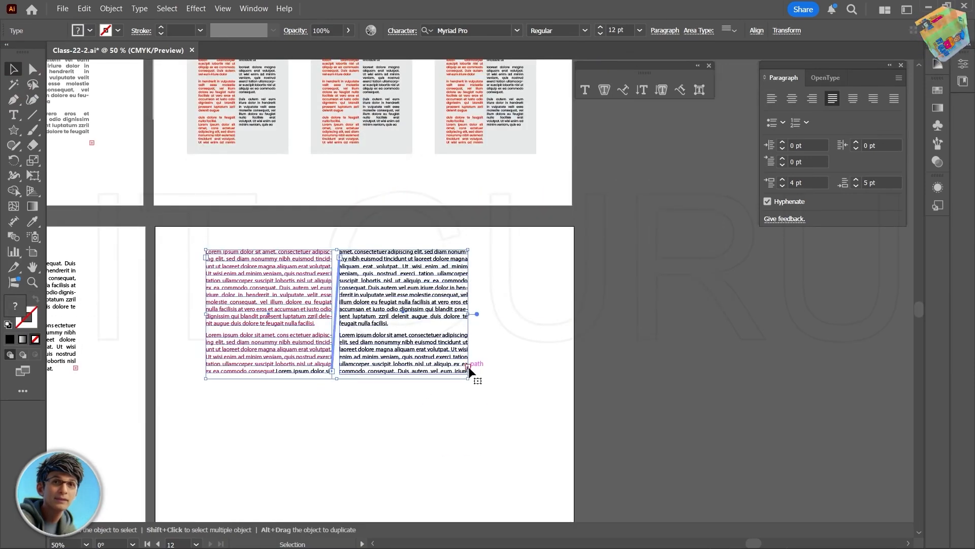
left_click(585, 89)
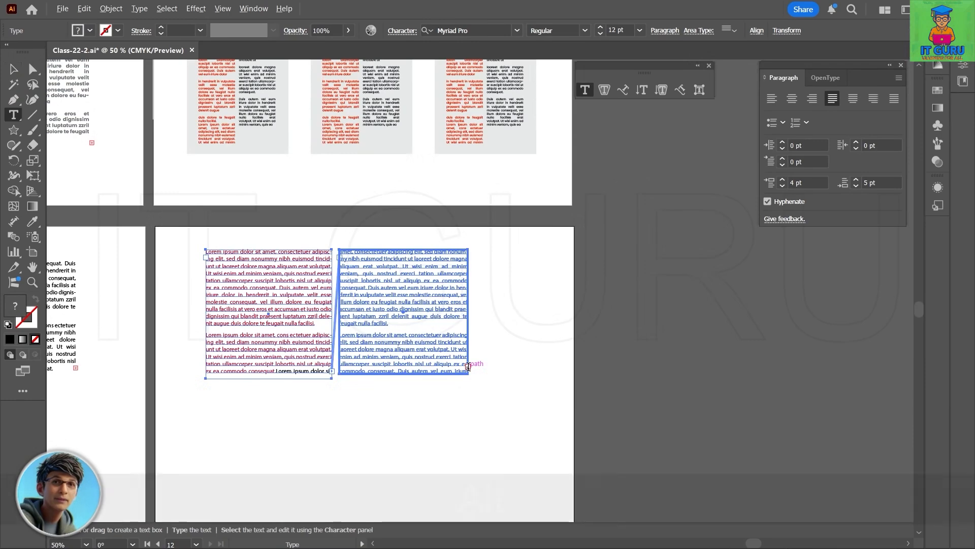
scroll(468, 365, "up", 4, "alt")
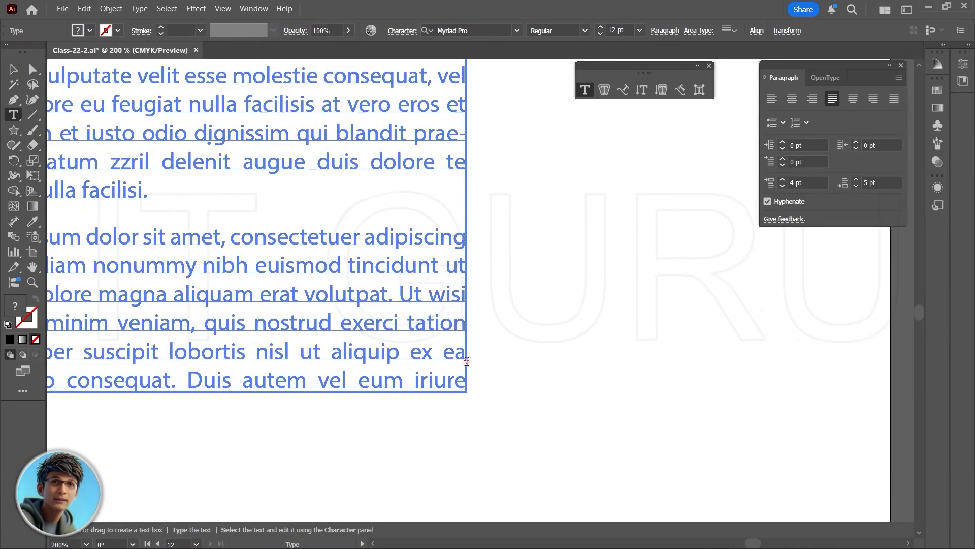
left_click(467, 362)
scroll(525, 168, "down", 1, "alt")
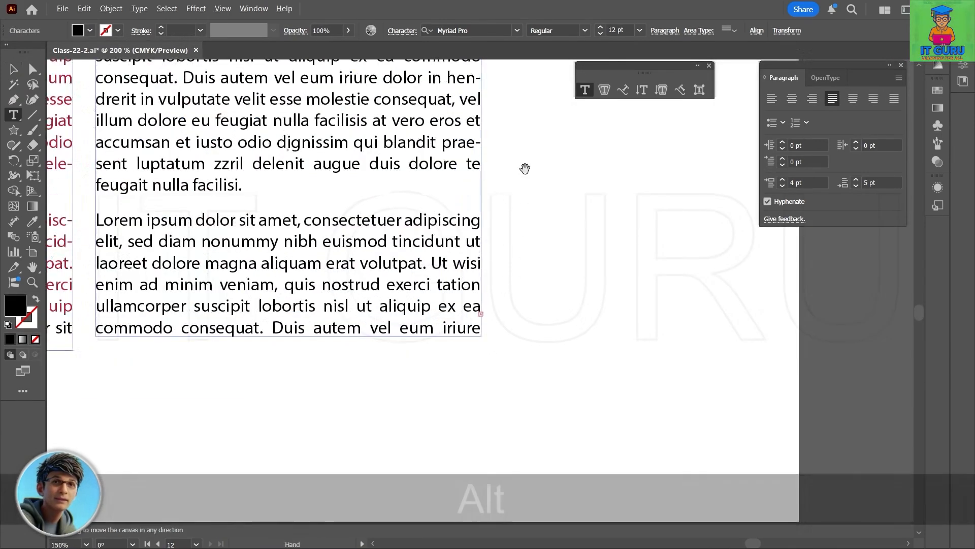
scroll(524, 168, "down", 1, "alt")
key("Escape")
left_click_drag(555, 200, 521, 324)
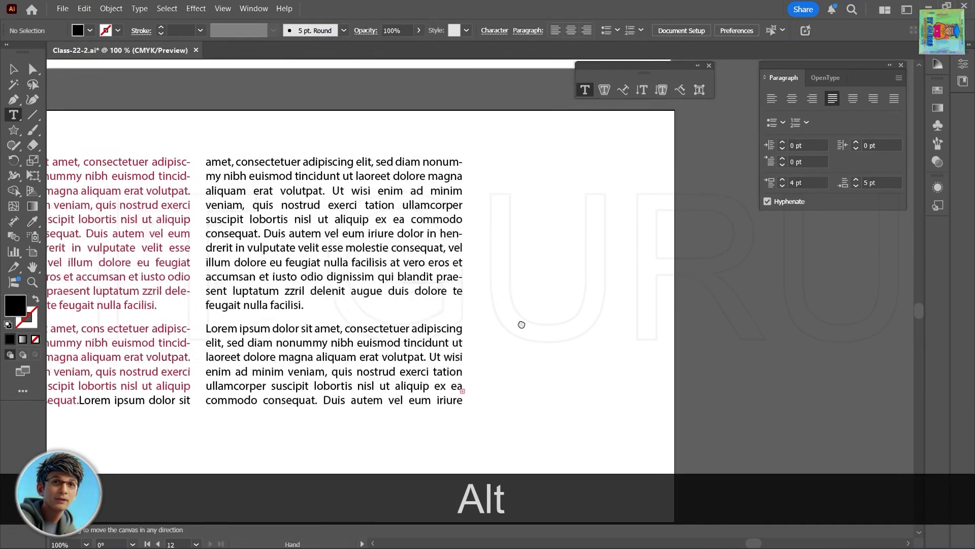
key("ctrl+z")
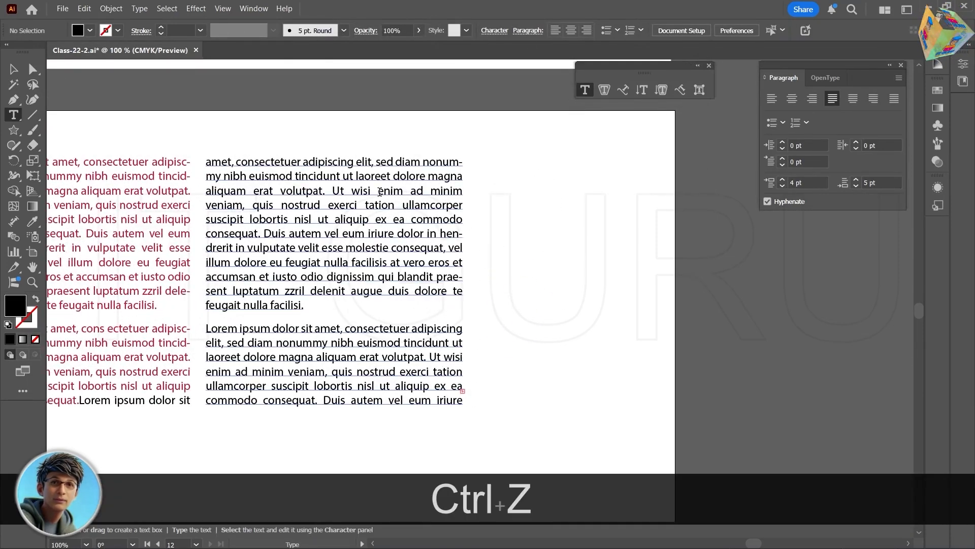
- Thread the second column's overflow text into a third, narrower and shorter frame beside it, aligned with its top edge
key("v")
left_click(464, 394)
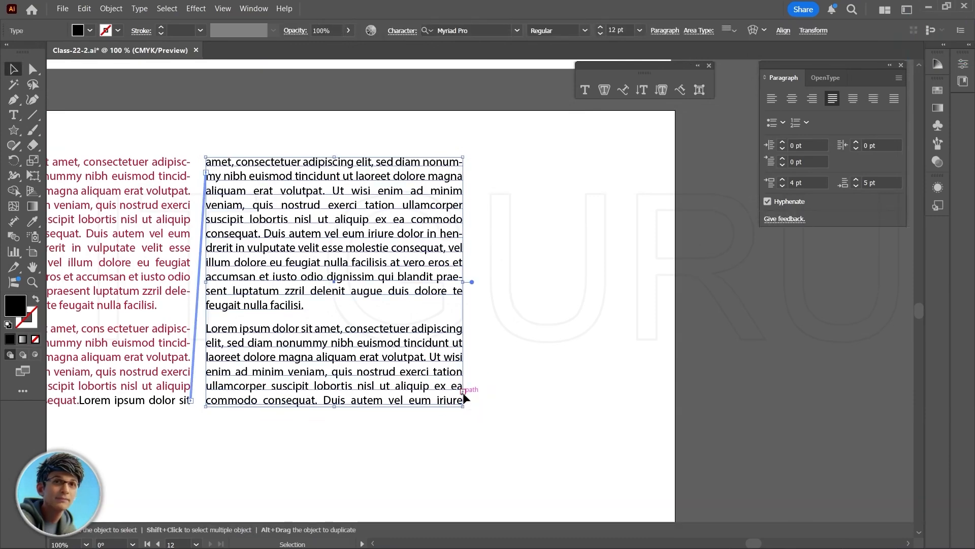
left_click_drag(463, 394, 467, 392)
key("t")
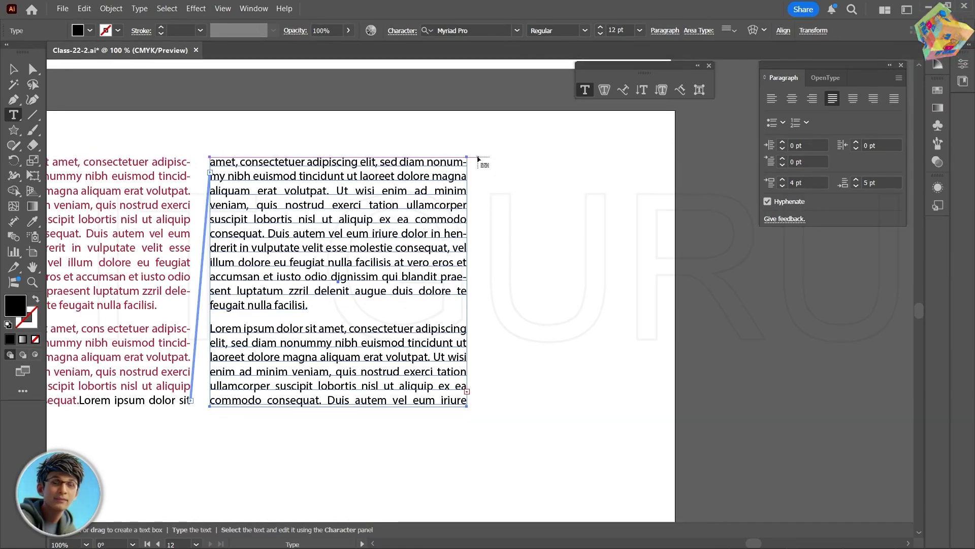
left_click_drag(477, 159, 666, 333)
key("v")
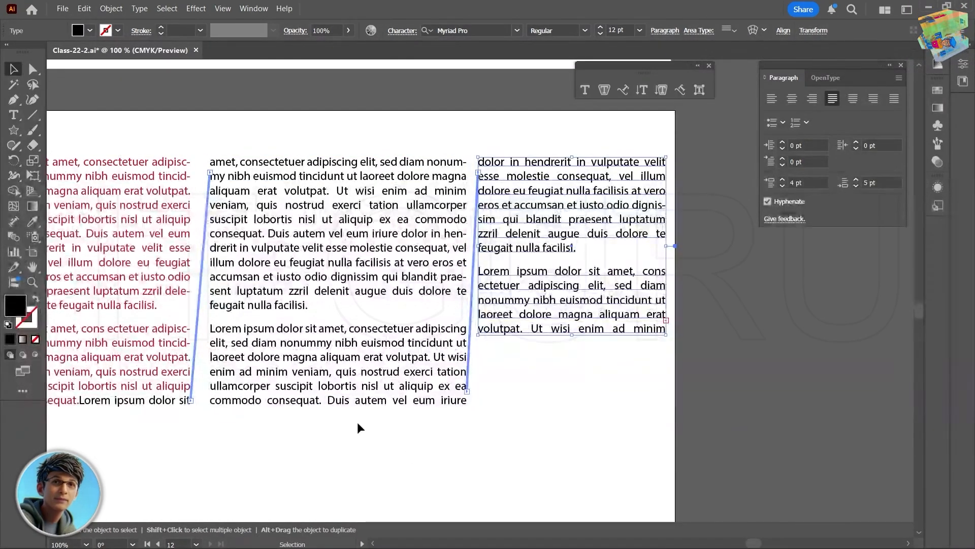
- Examine the sample layouts on artboards 09 to 14 and the practice text frames on the artboards below them
scroll(274, 366, "down", 5)
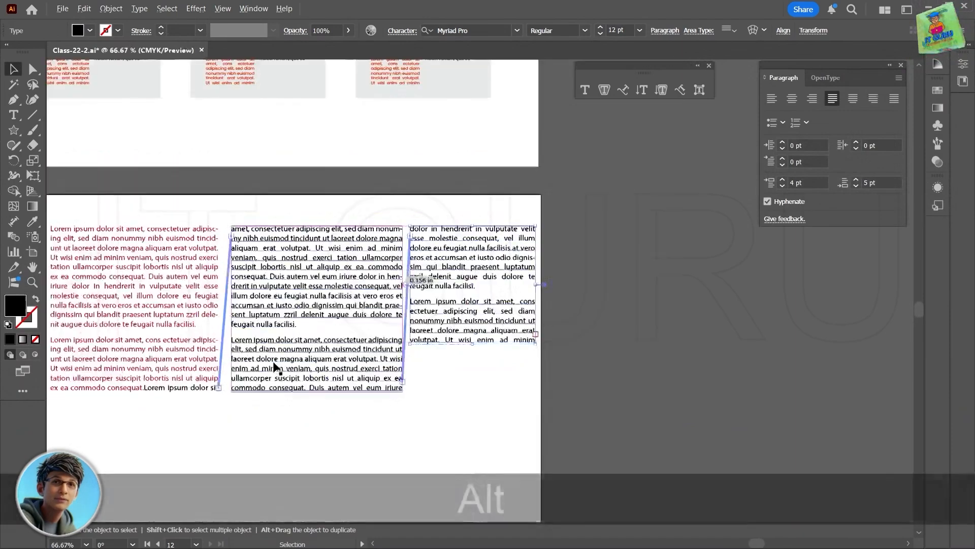
scroll(290, 276, "up", 2)
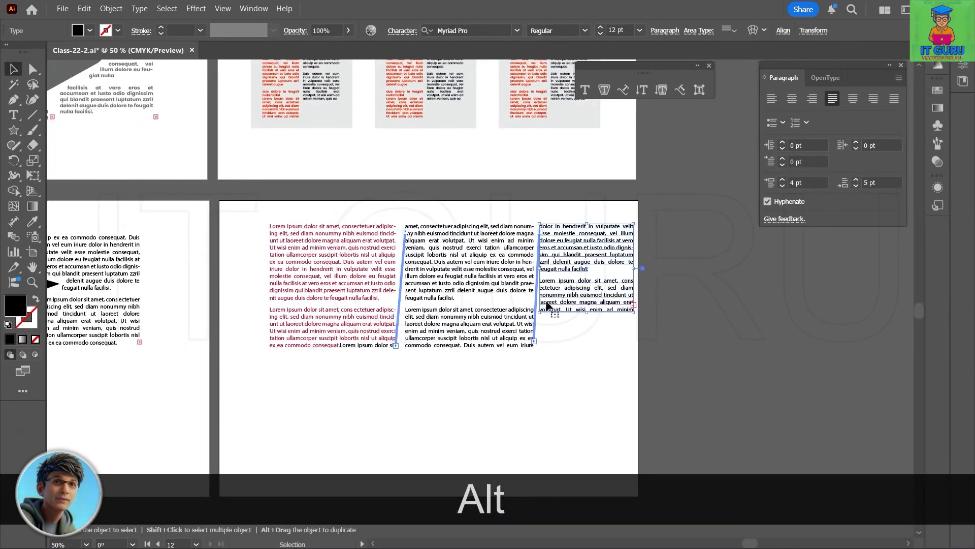
left_click_drag(567, 354, 468, 399)
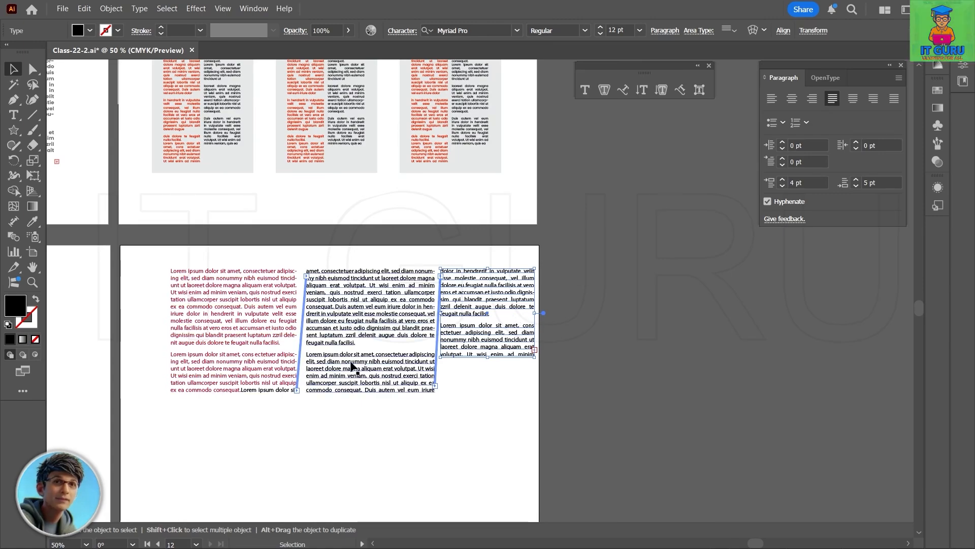
scroll(353, 366, "down", 3)
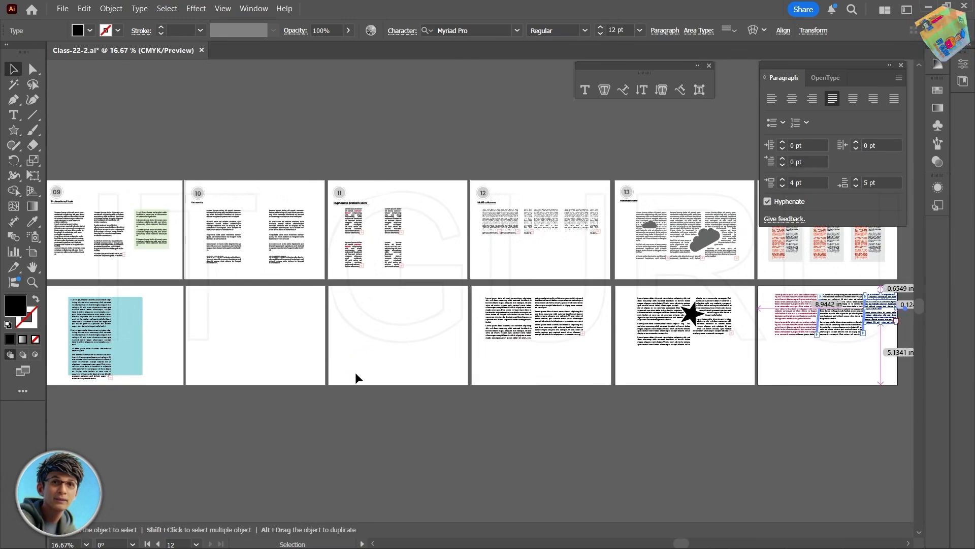
scroll(360, 381, "down", 1)
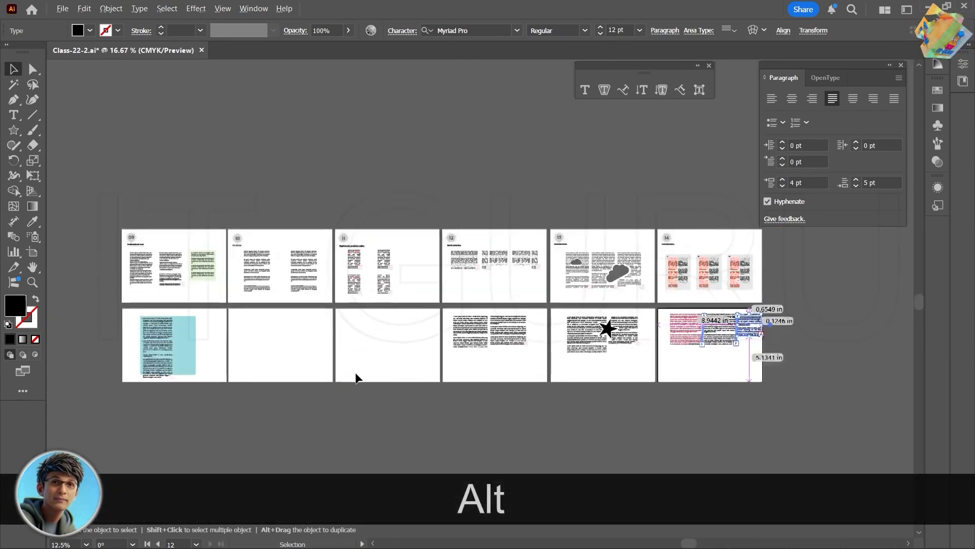
left_click(453, 361)
scroll(370, 342, "up", 2)
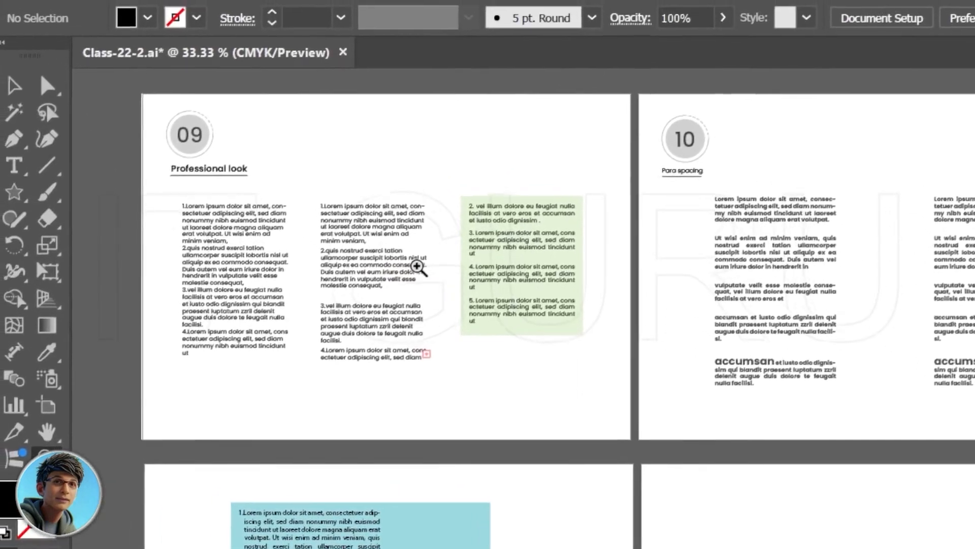
left_click(9, 64)
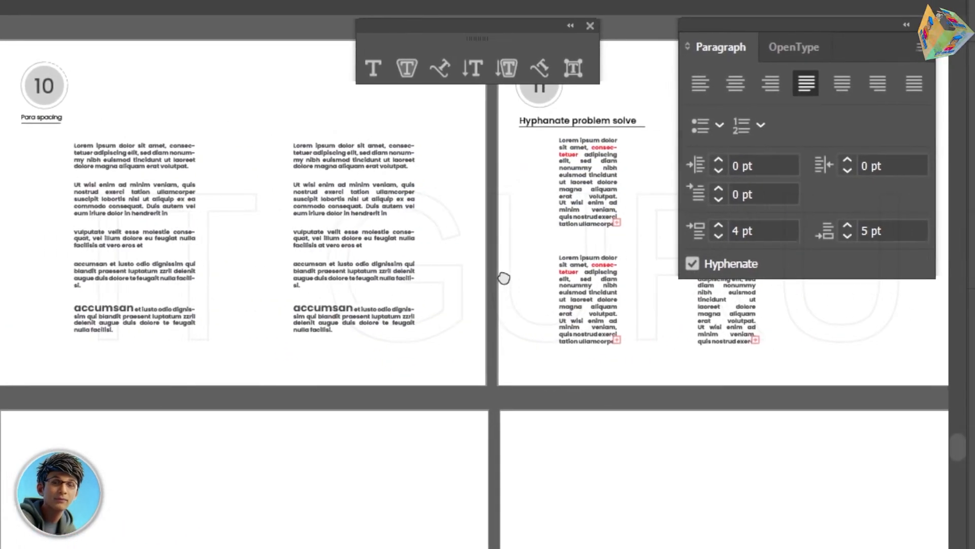
left_click_drag(814, 351, 541, 383)
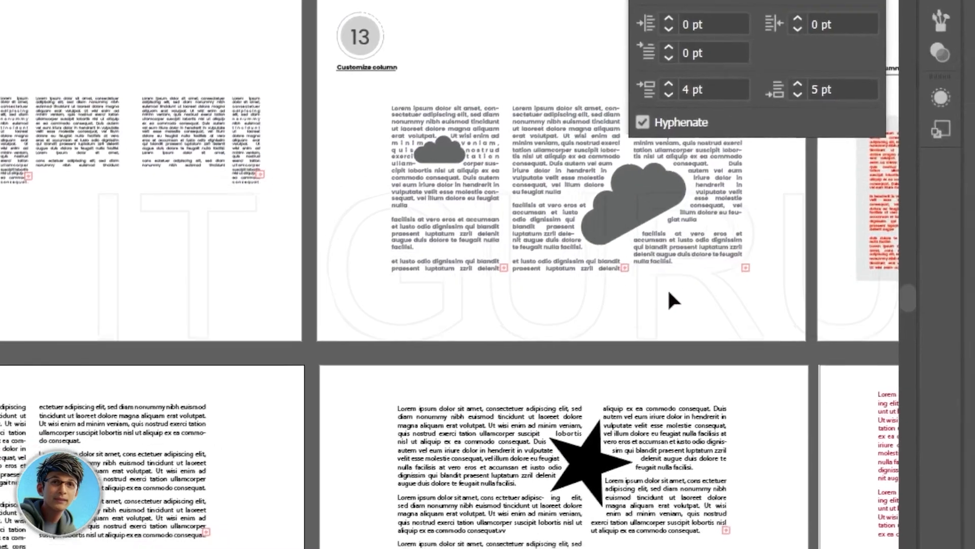
left_click_drag(669, 299, 433, 283)
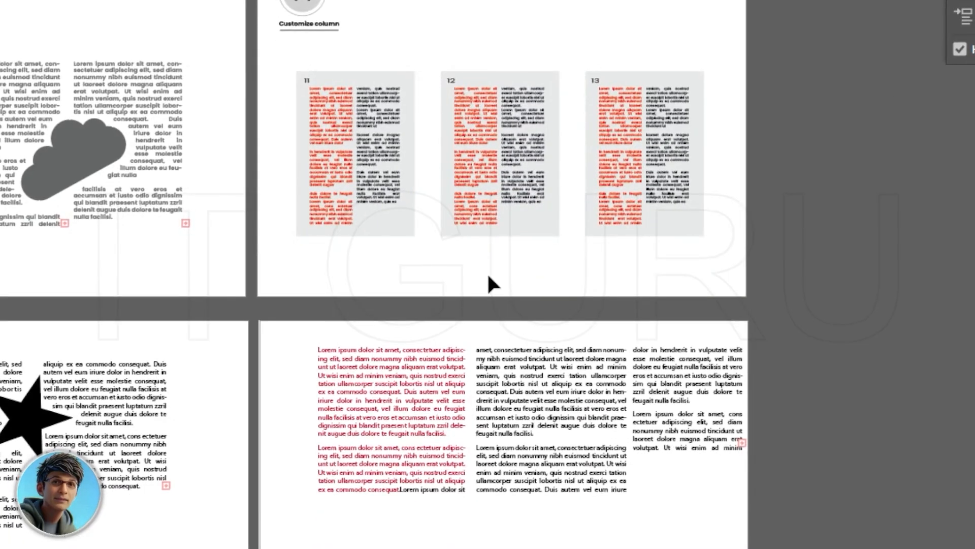
key("z")
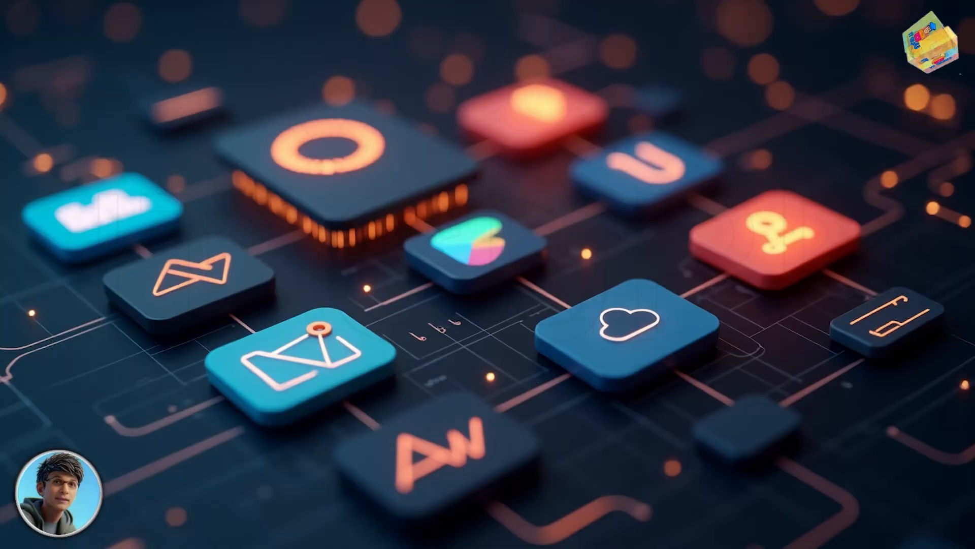